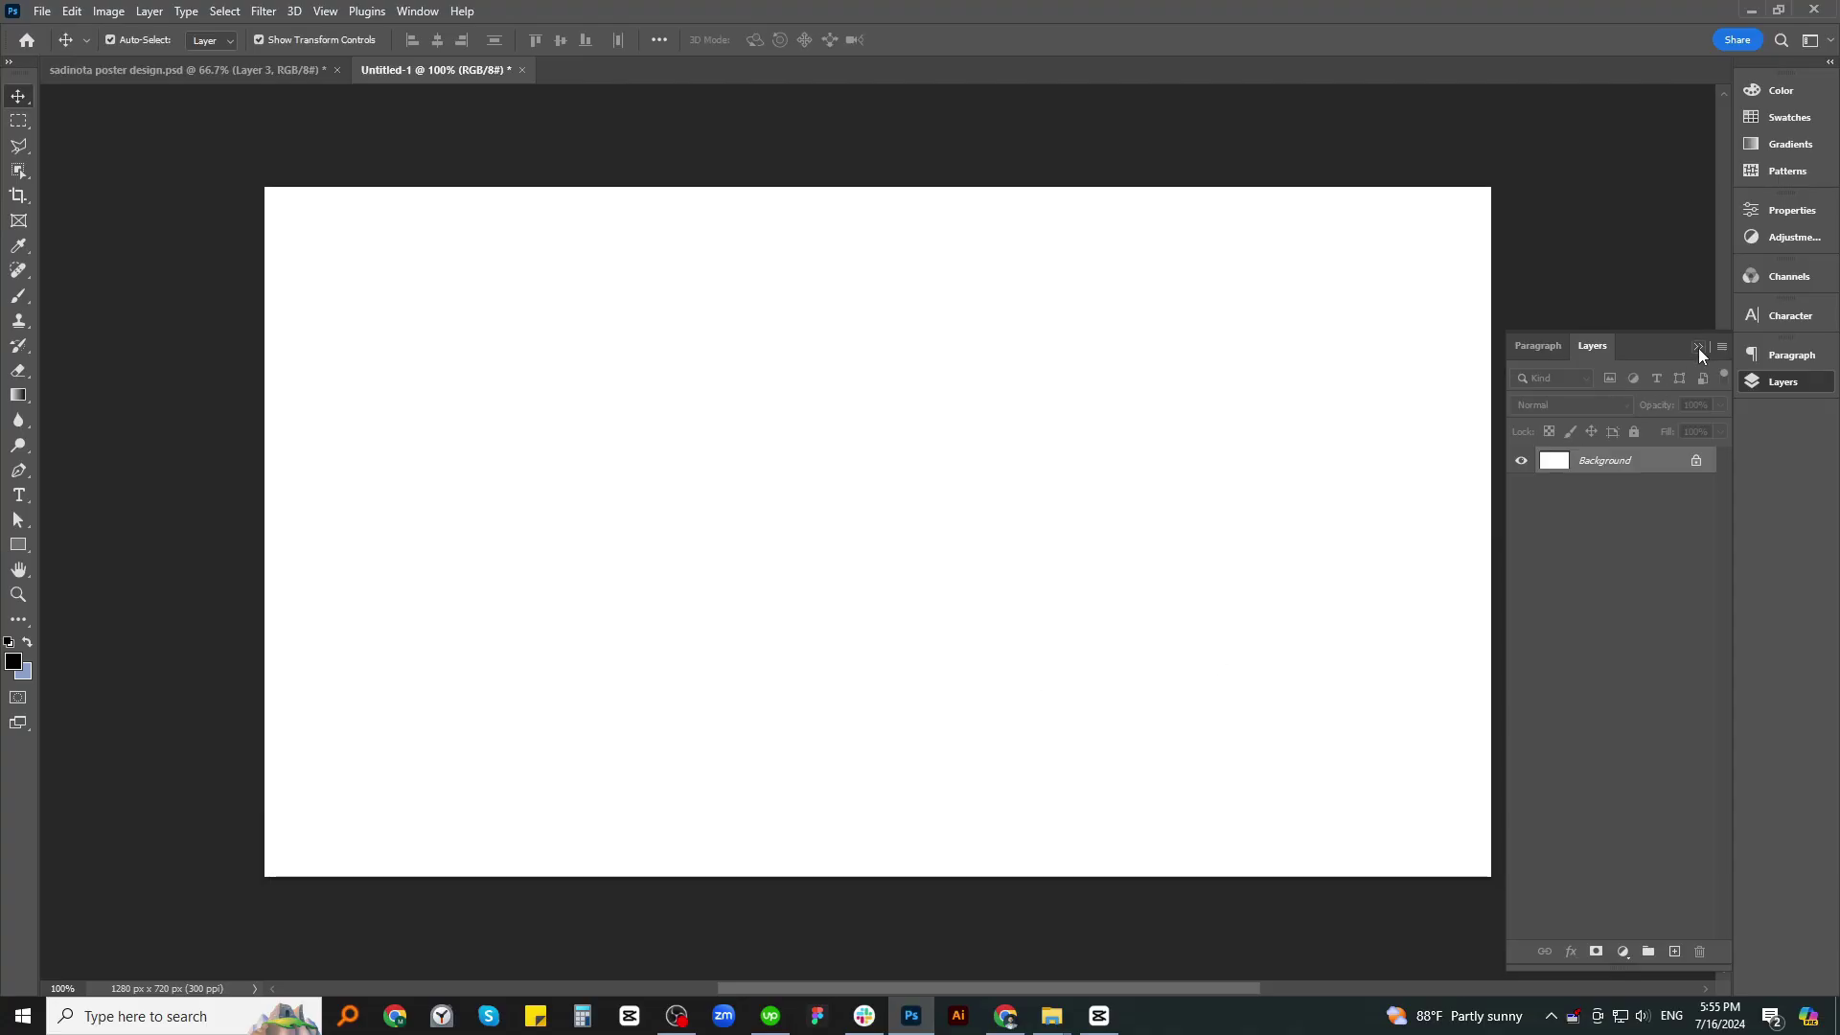
Paste the crowd photo, shift it up to fill the canvas, and delete the white Background layer
{"action": "left_click", "coordinate": [1698, 348]}
{"action": "key", "text": "ctrl+v"}
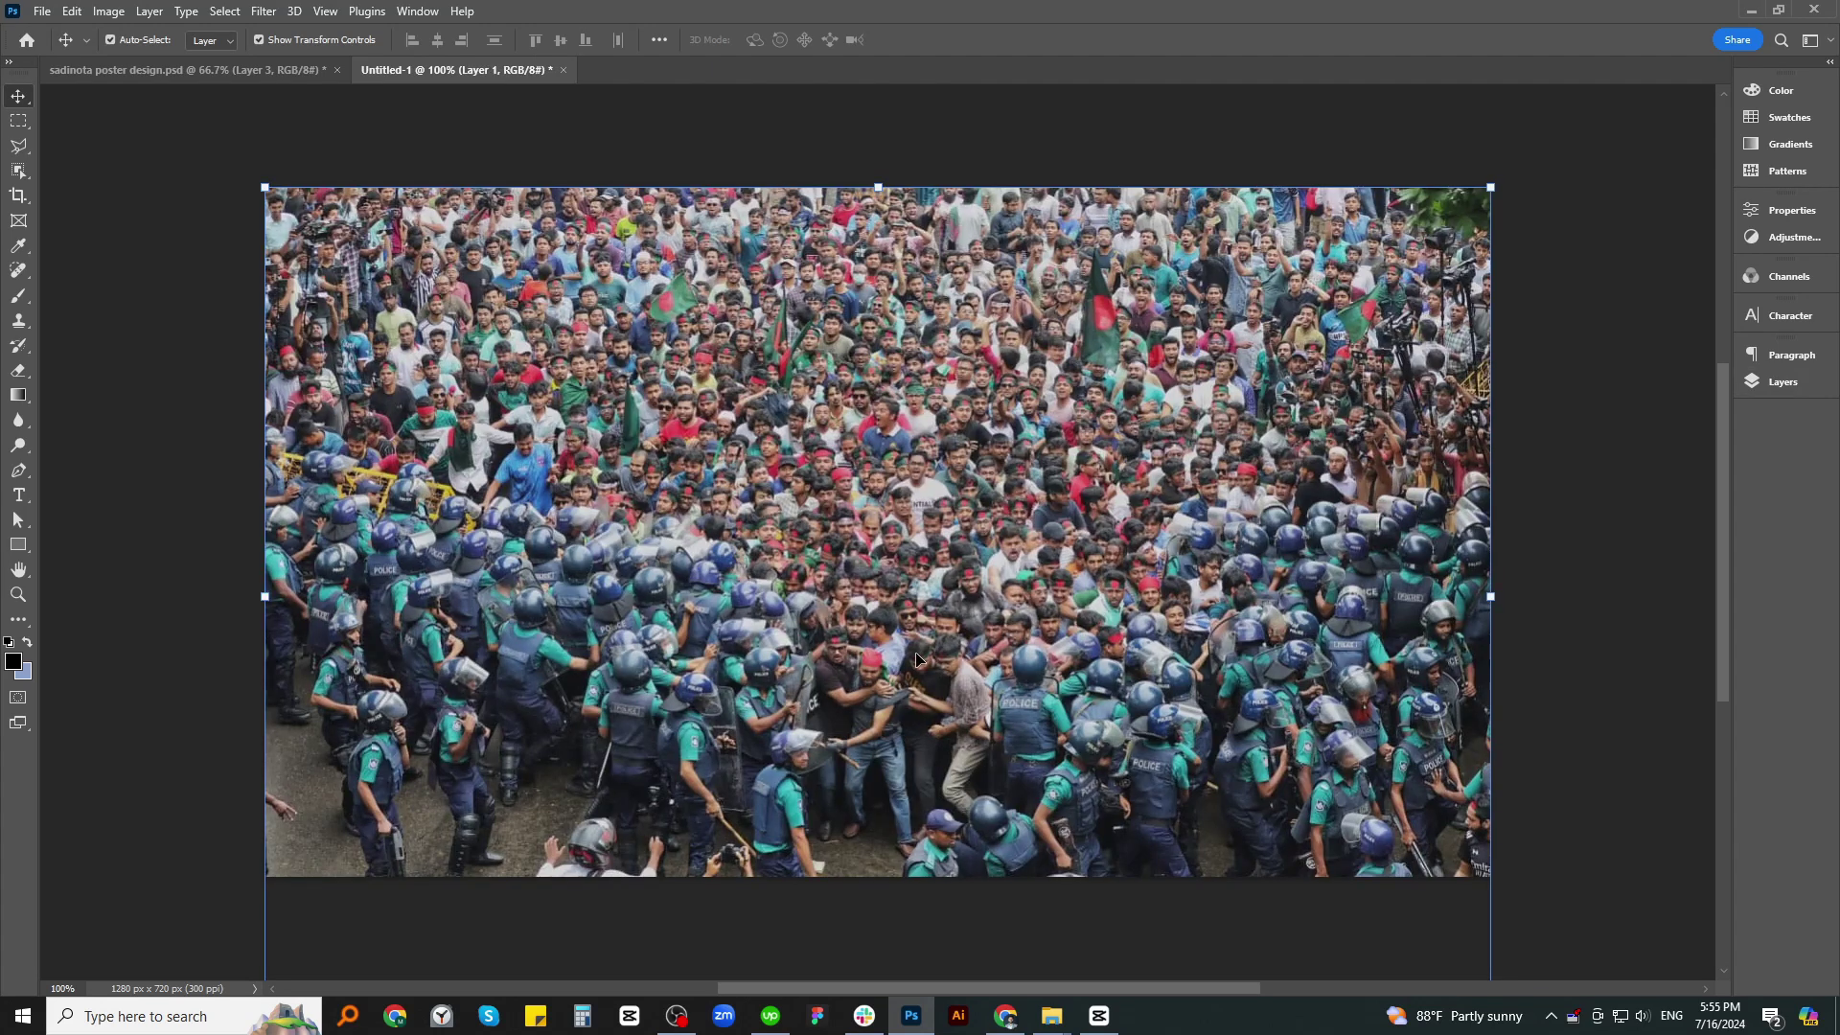
{"action": "mouse_move", "coordinate": [918, 660]}
{"action": "left_mouse_down"}
{"action": "mouse_move", "coordinate": [917, 489]}
{"action": "mouse_move", "coordinate": [915, 556]}
{"action": "left_mouse_up"}
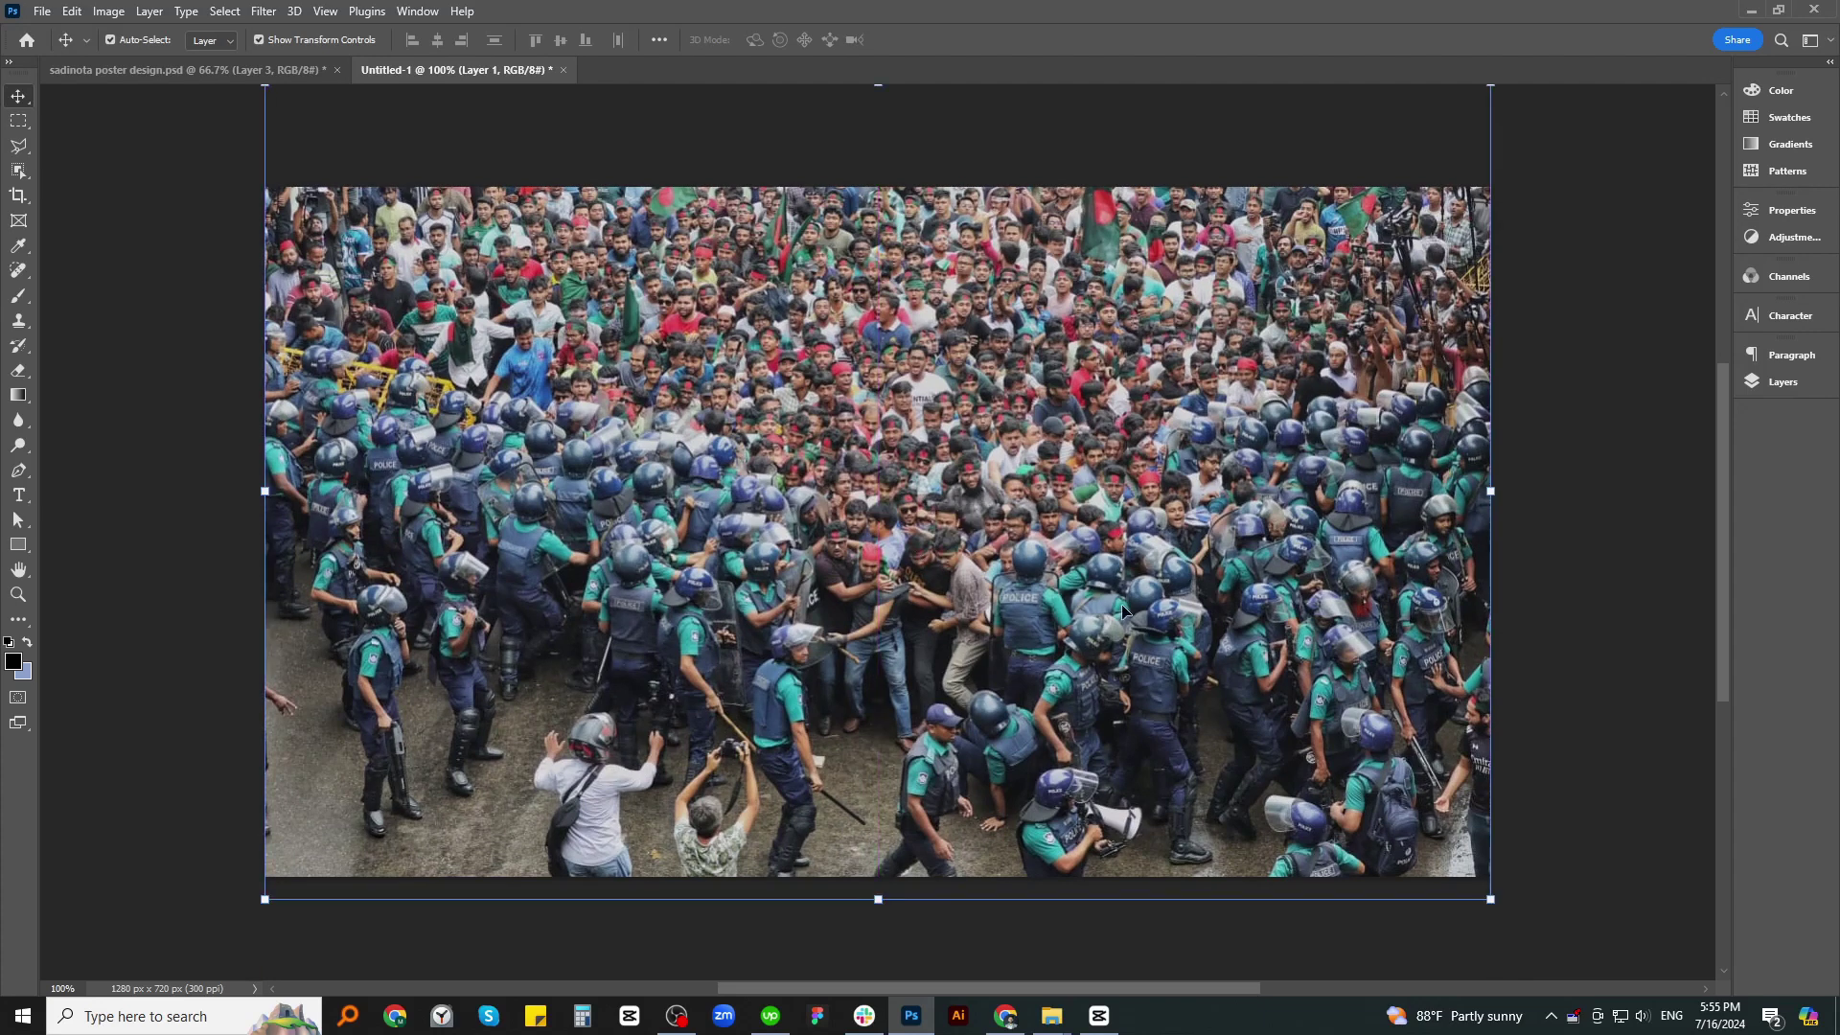
{"action": "left_click", "coordinate": [1781, 380]}
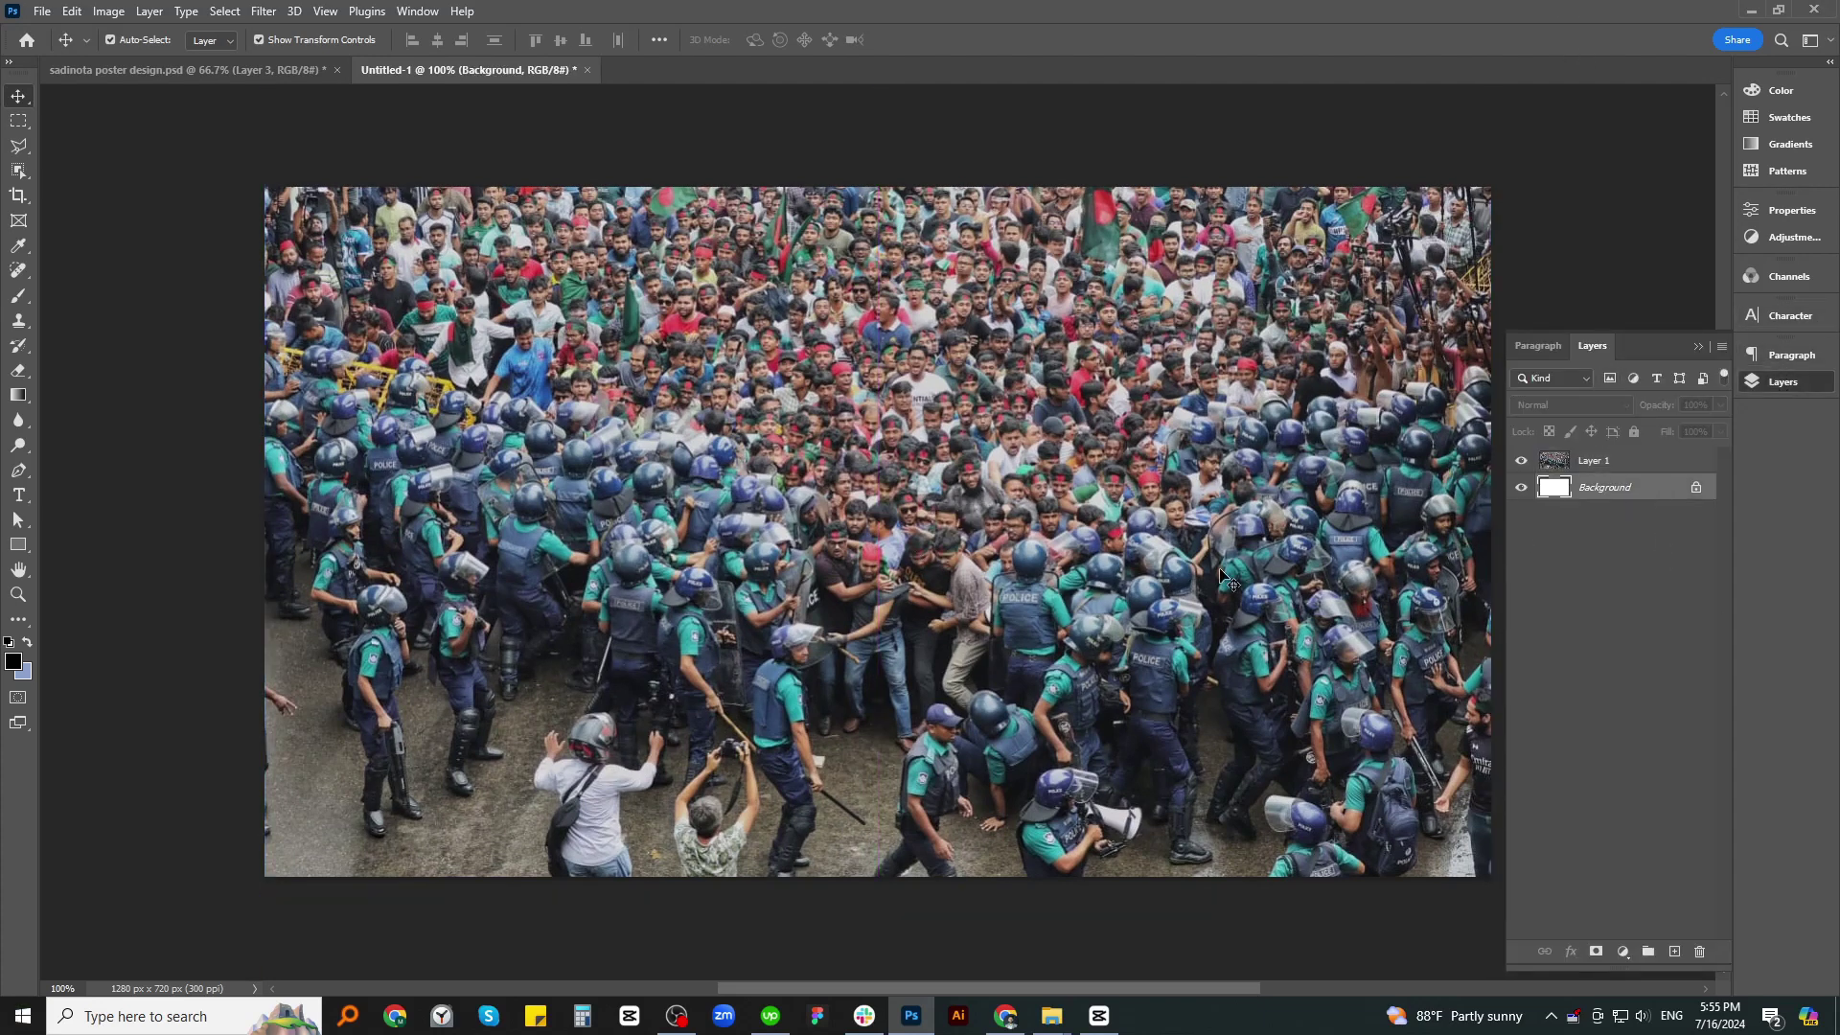
{"action": "left_click", "coordinate": [1607, 488]}
{"action": "key", "text": "Delete"}
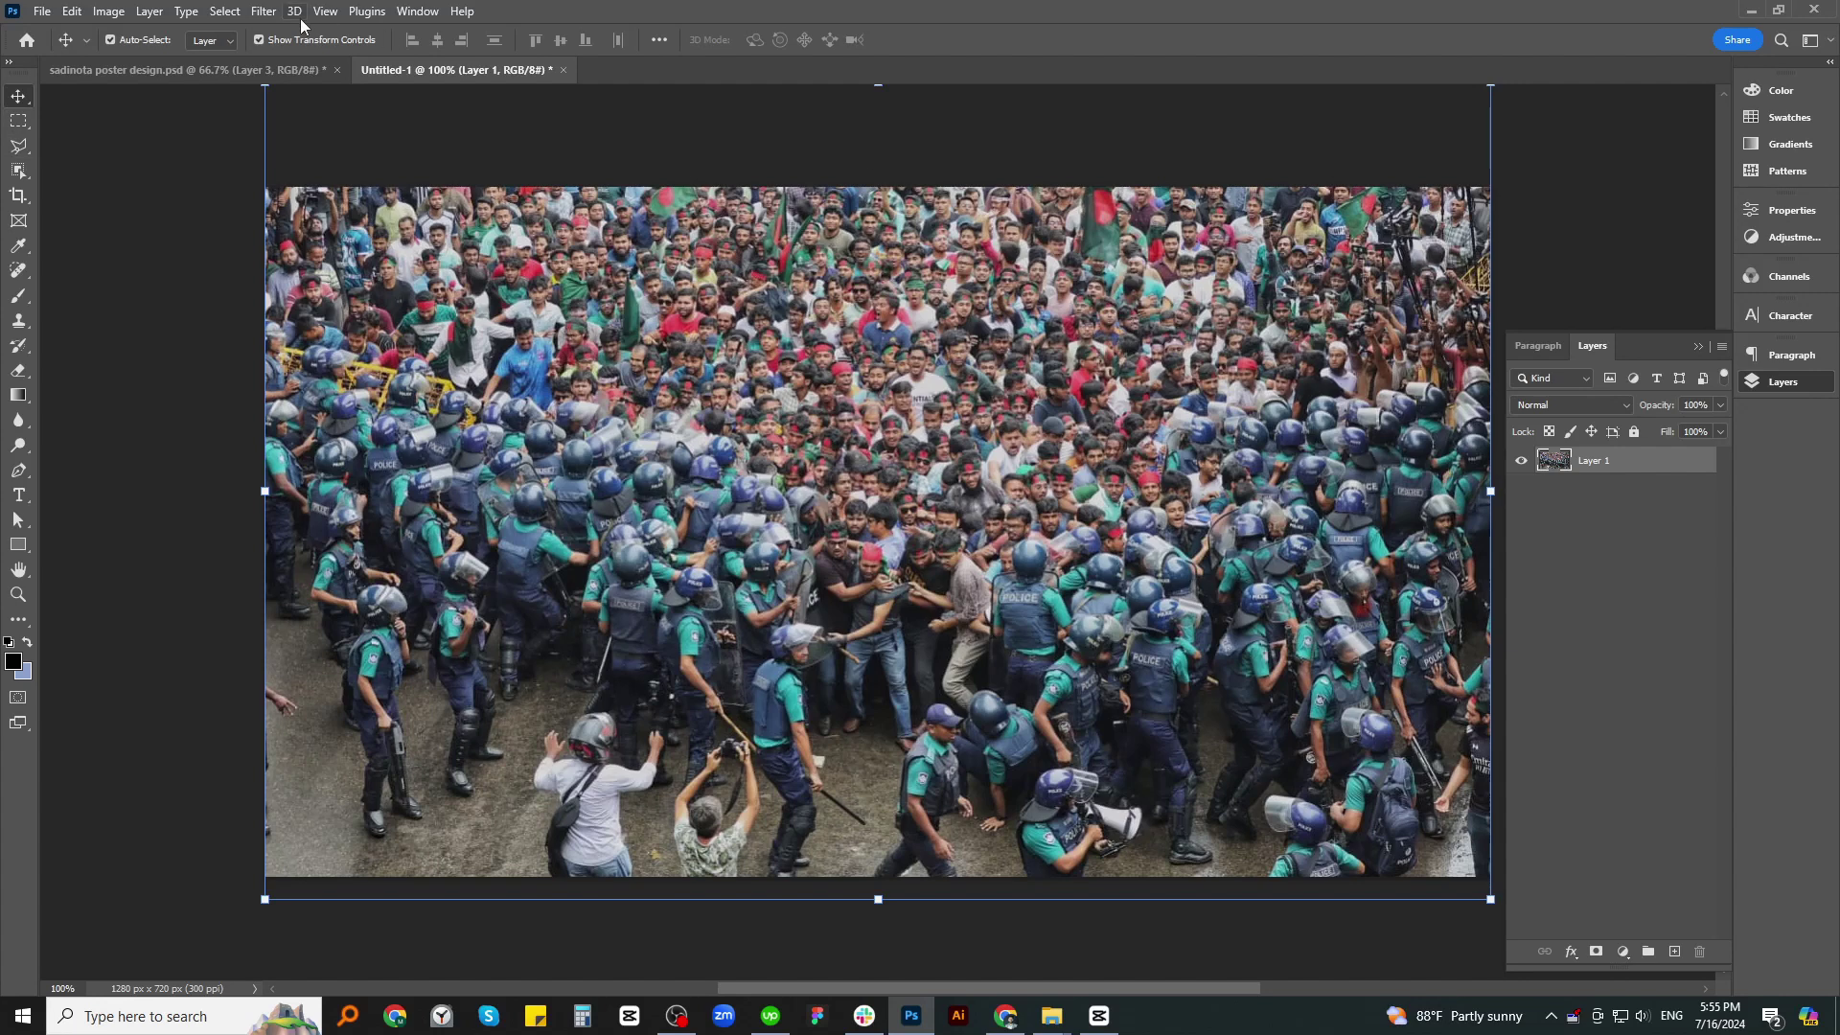
Apply Auto Tone to the crowd photo
{"action": "left_click", "coordinate": [109, 10]}
{"action": "mouse_move", "coordinate": [138, 61]}
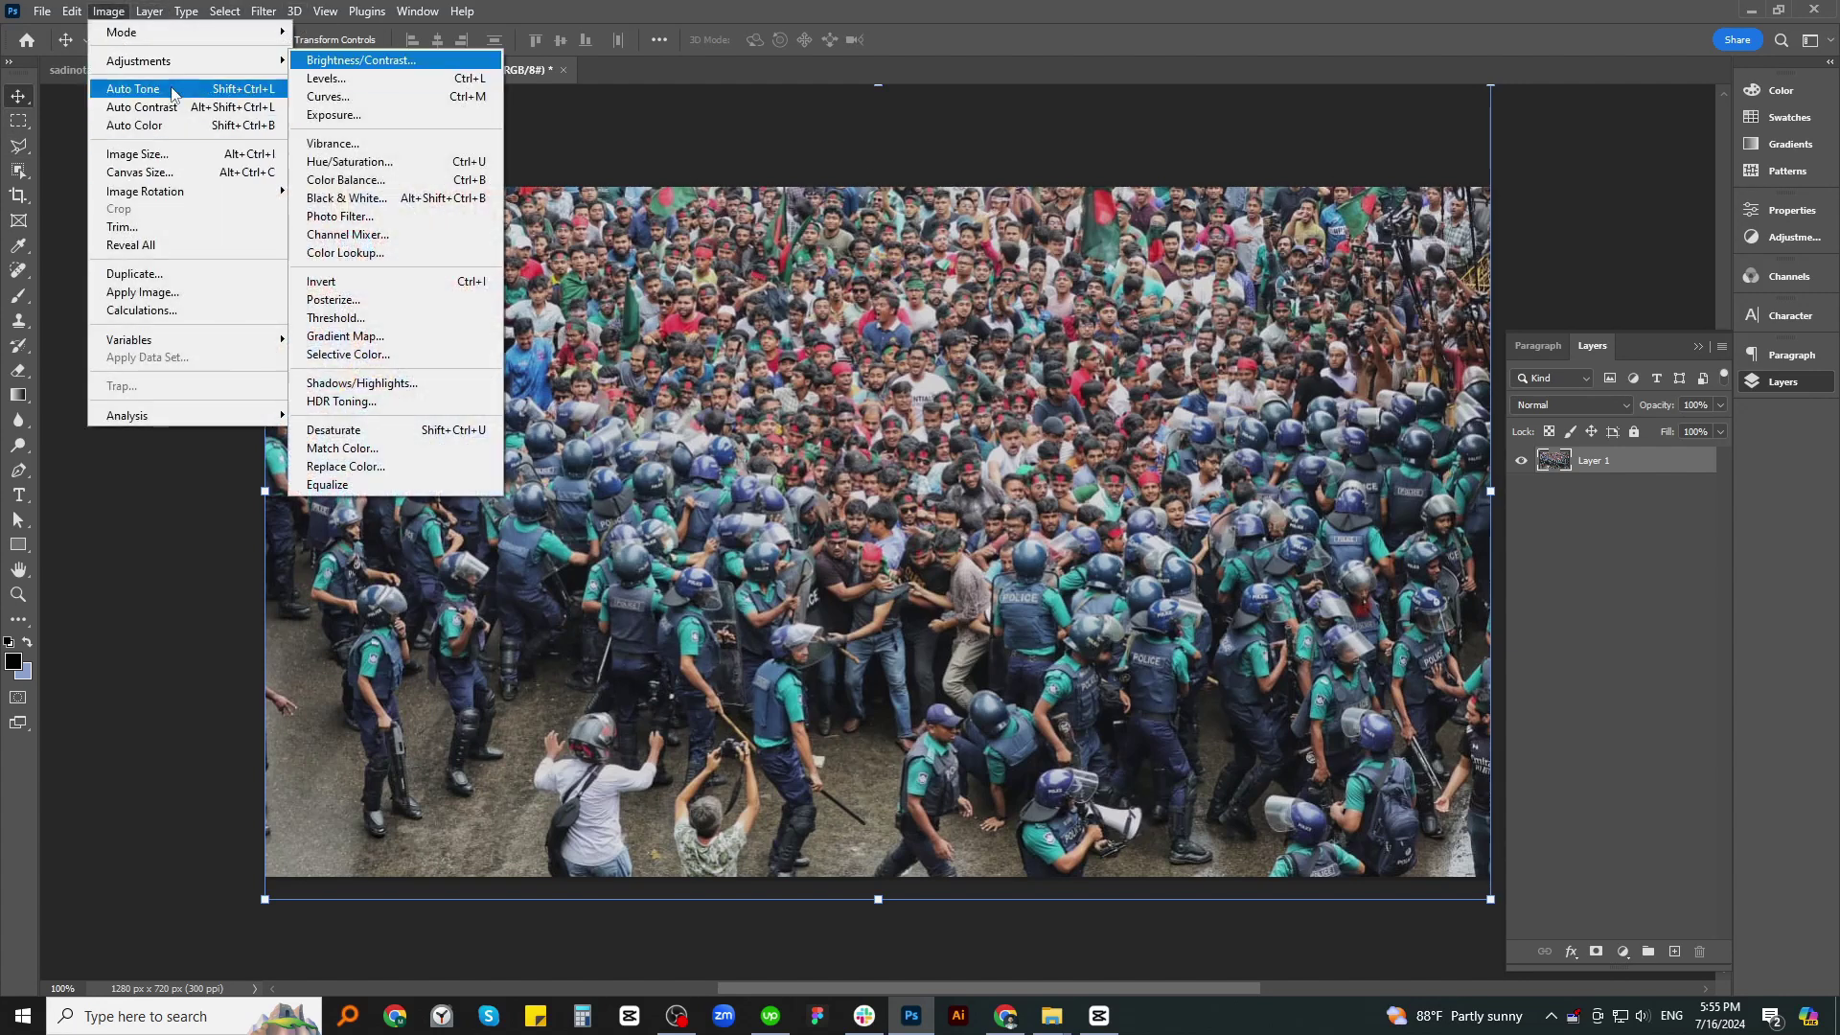
{"action": "left_click", "coordinate": [168, 91]}
{"action": "left_click", "coordinate": [108, 10]}
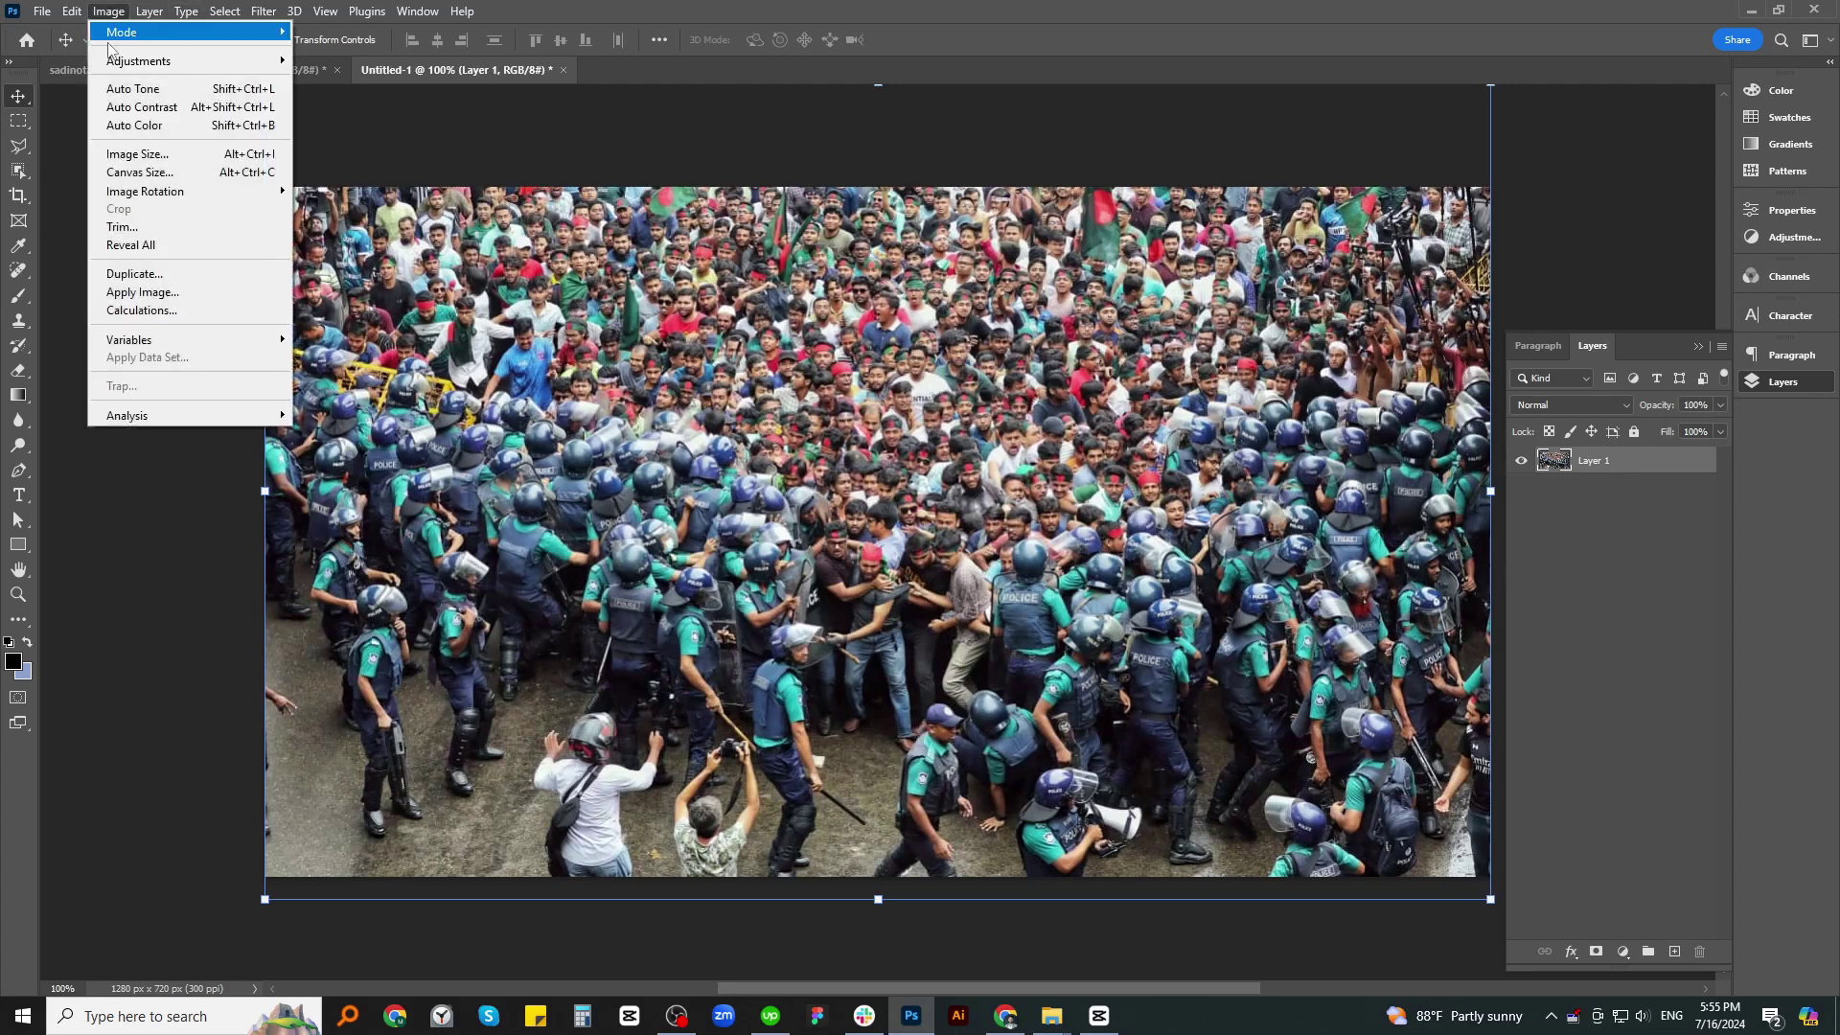
{"action": "left_click", "coordinate": [134, 119]}
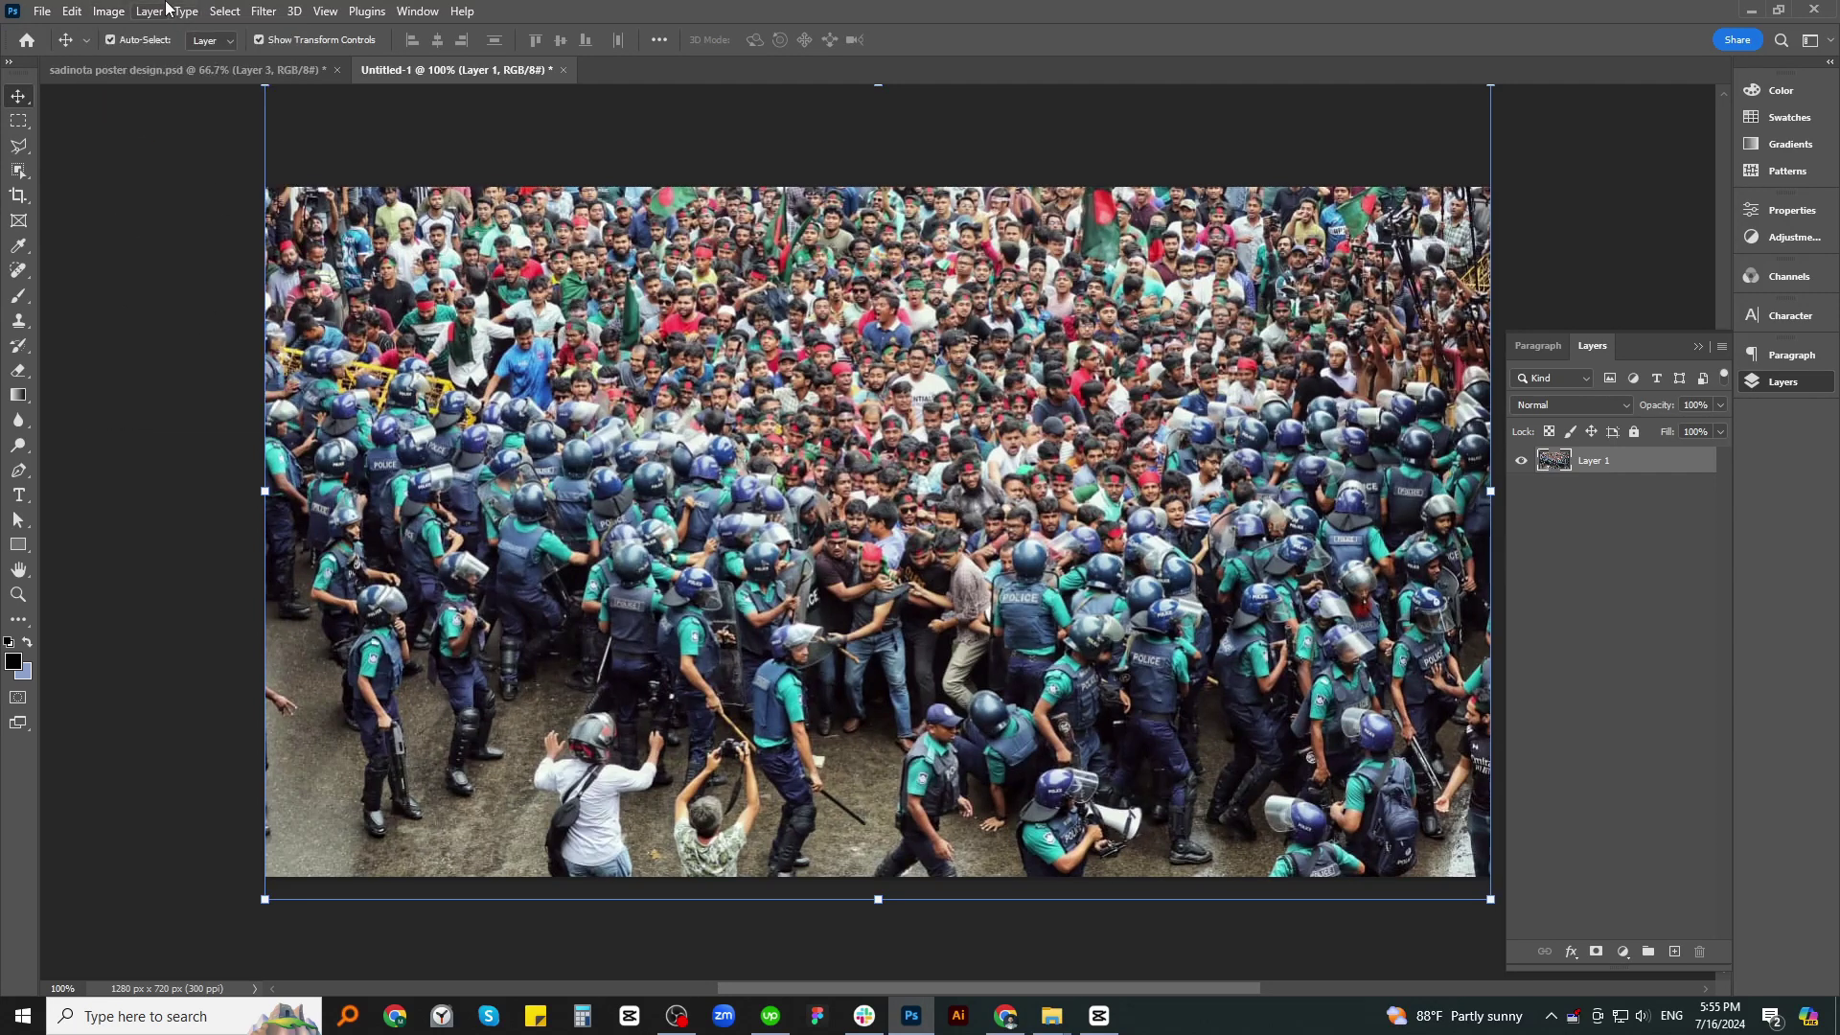
{"action": "left_click", "coordinate": [108, 11]}
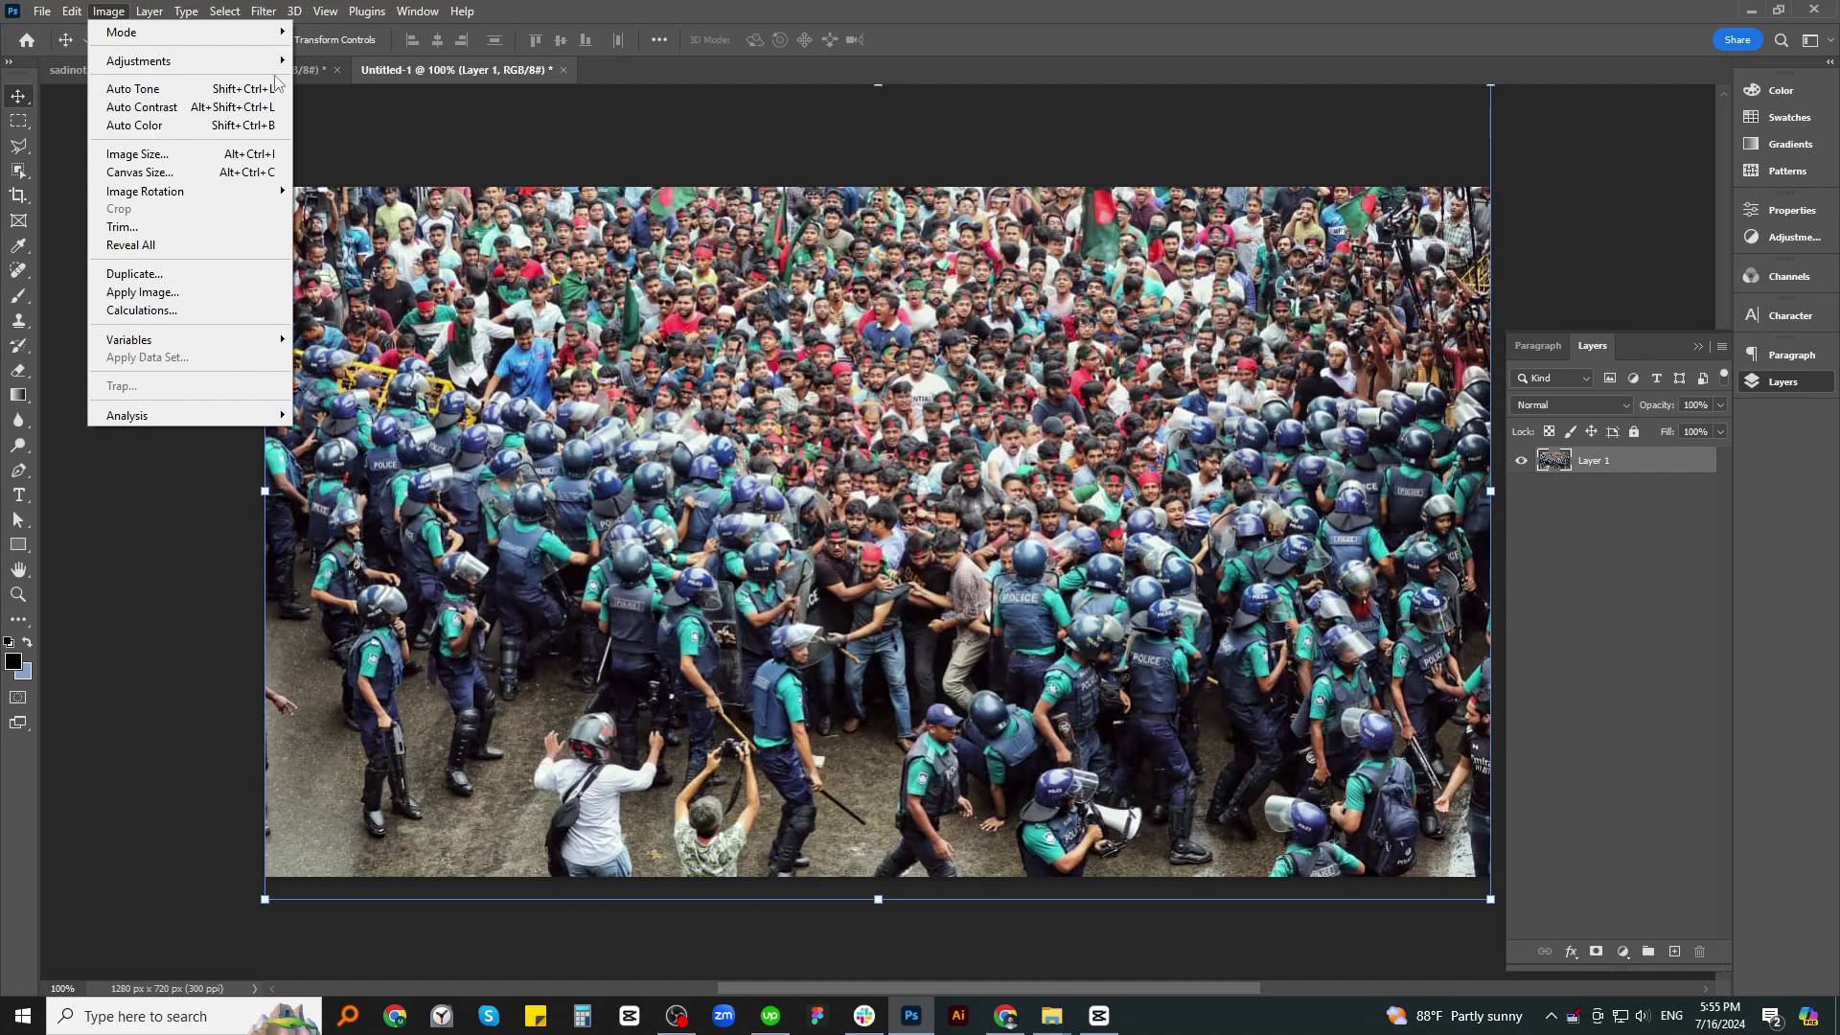
{"action": "left_click", "coordinate": [868, 454]}
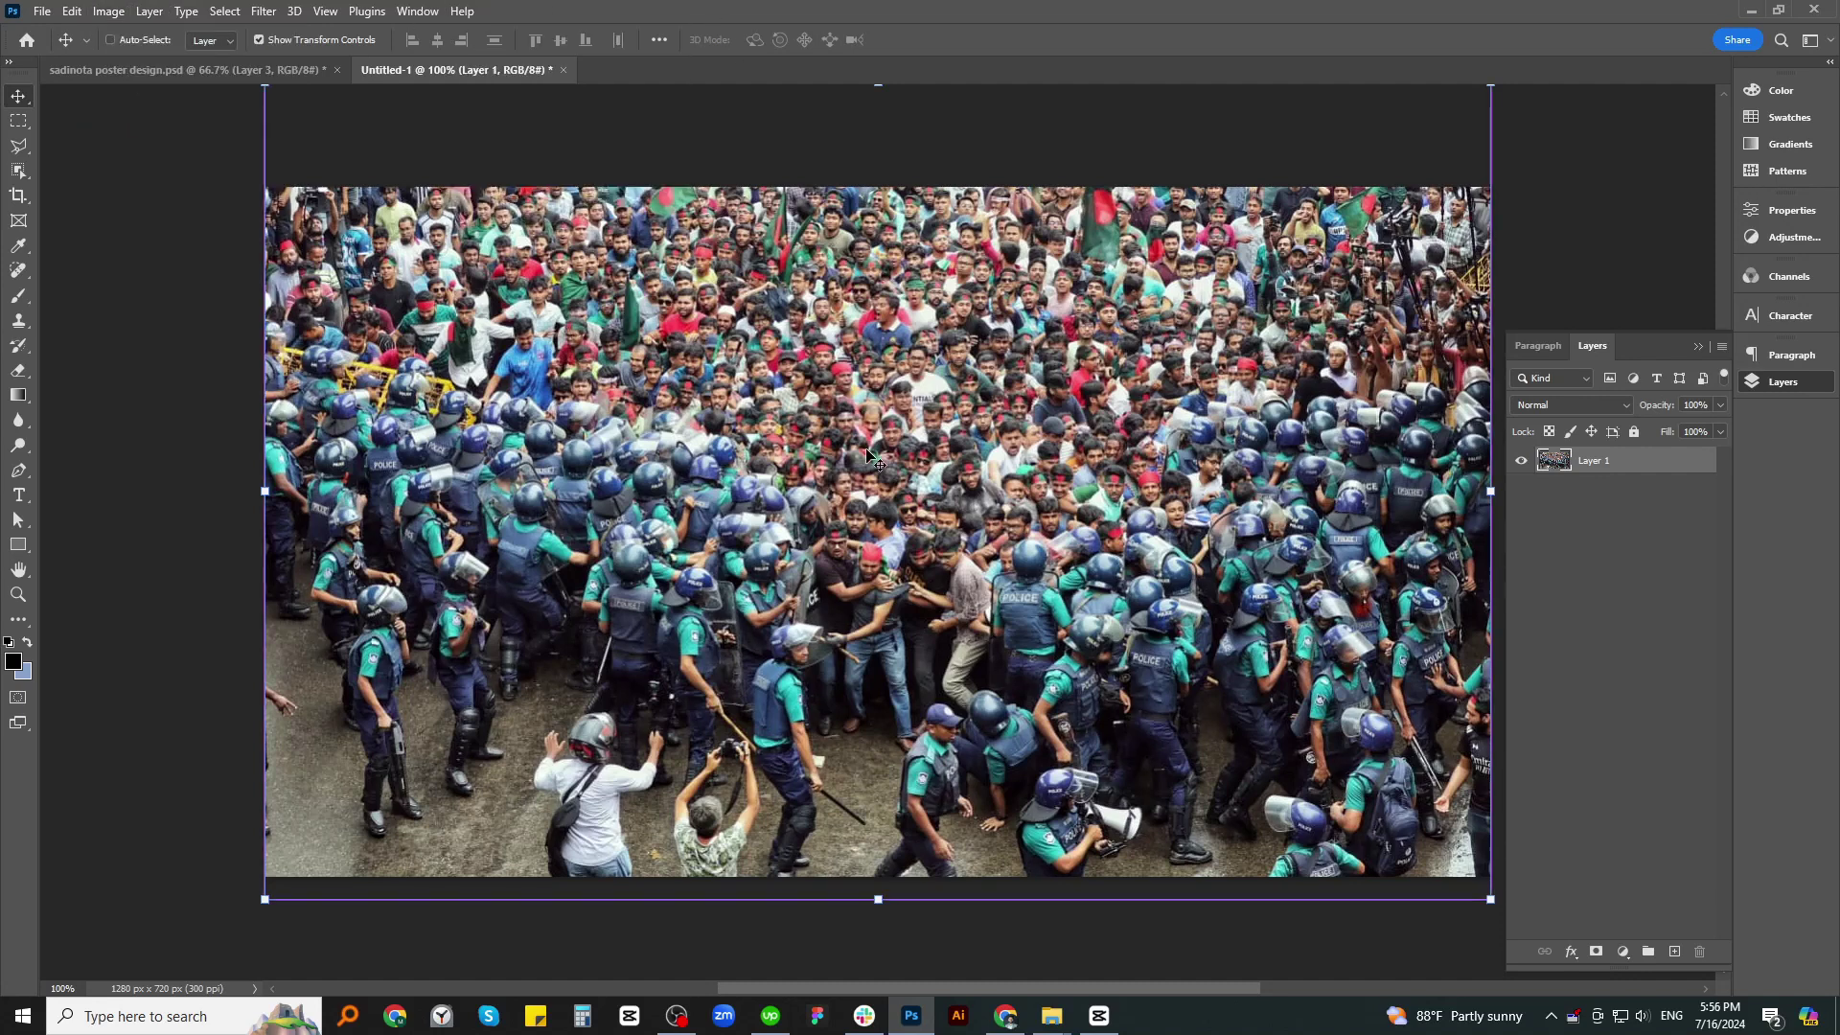
Add an S-curve in Curves to deepen shadows and brighten highlights
{"action": "key", "text": "ctrl+m"}
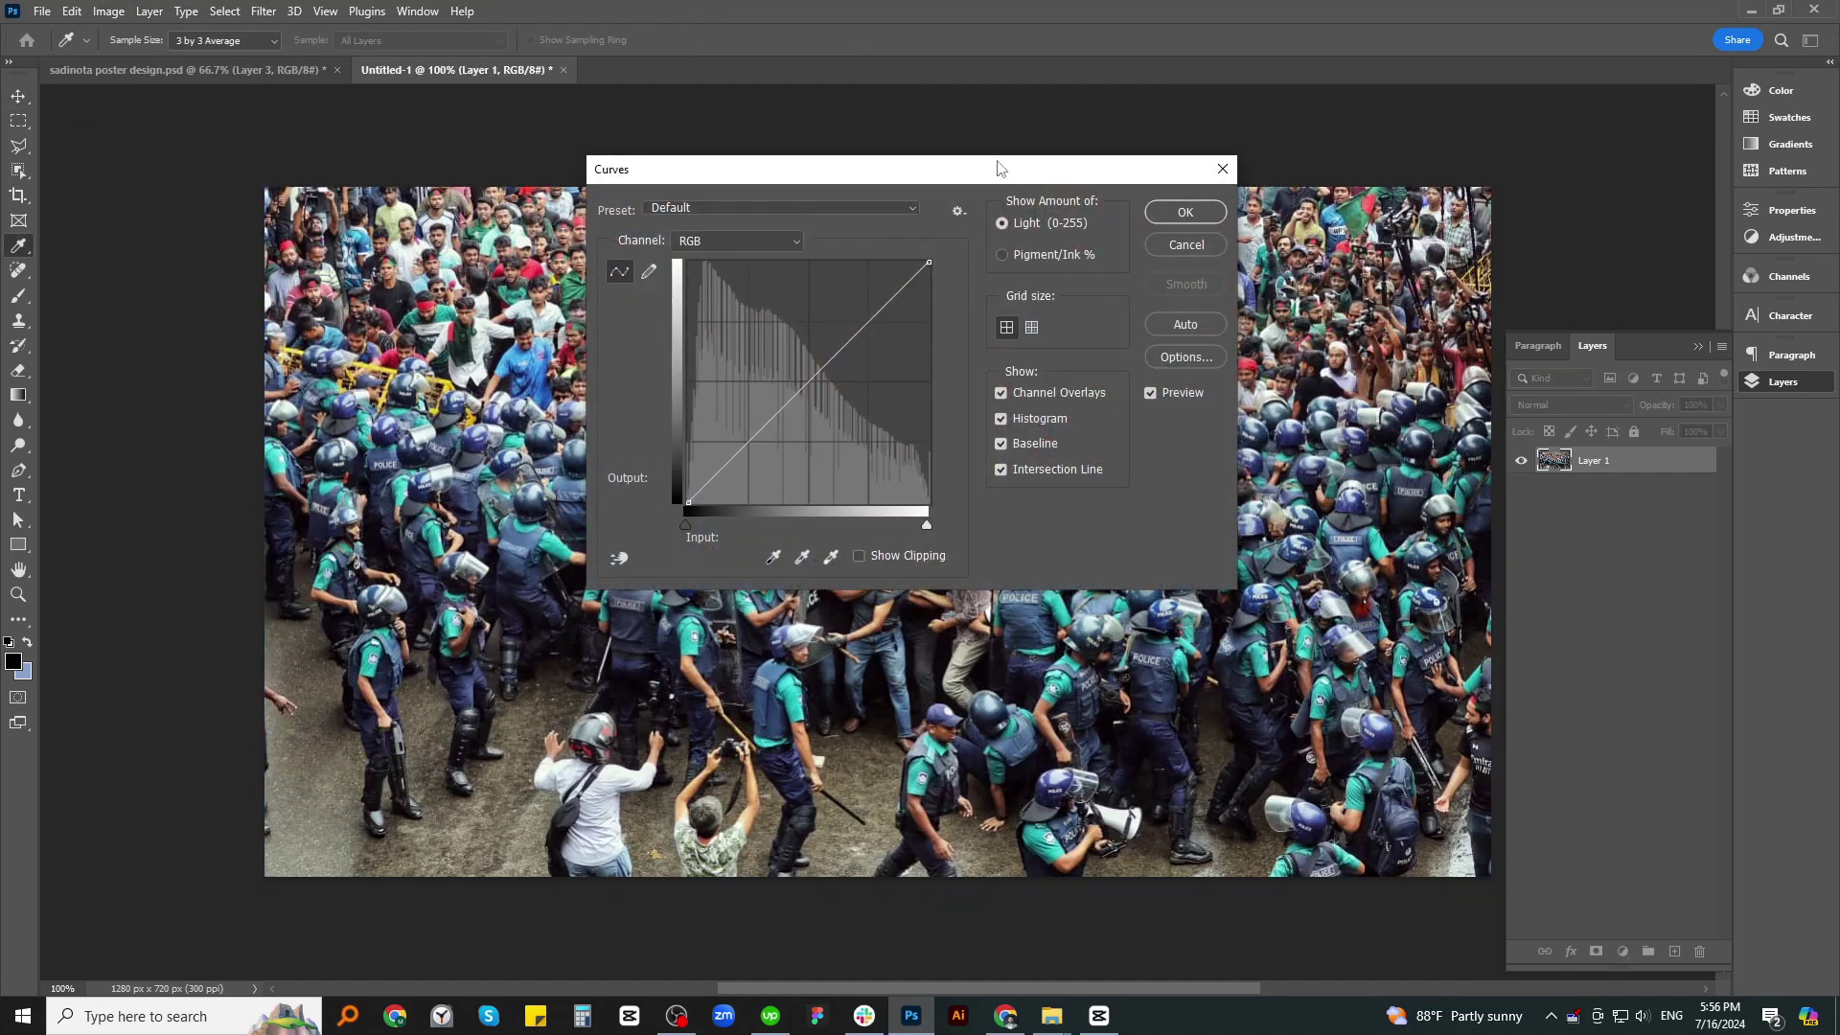
{"action": "mouse_move", "coordinate": [1000, 165]}
{"action": "left_mouse_down"}
{"action": "mouse_move", "coordinate": [1618, 447]}
{"action": "mouse_move", "coordinate": [1649, 621]}
{"action": "left_mouse_up"}
{"action": "left_click", "coordinate": [1442, 847]}
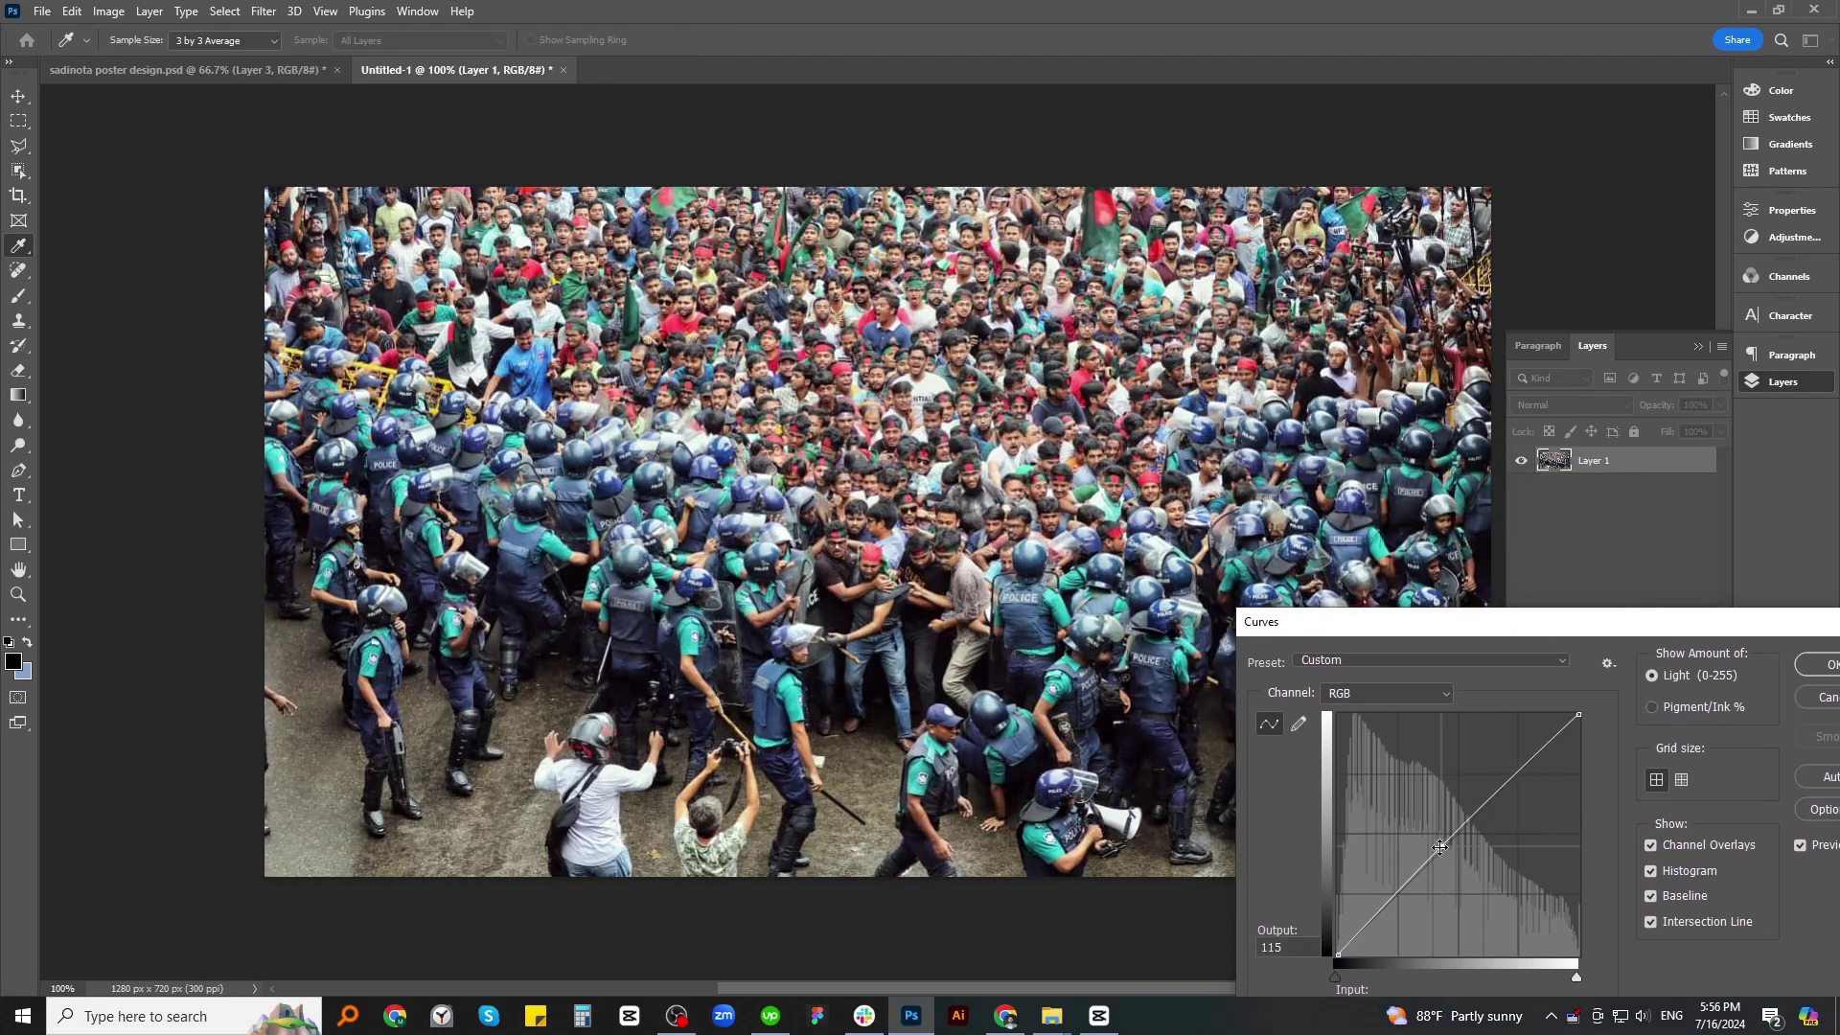
{"action": "mouse_move", "coordinate": [1414, 879]}
{"action": "left_mouse_down"}
{"action": "mouse_move", "coordinate": [1415, 852]}
{"action": "mouse_move", "coordinate": [1428, 868]}
{"action": "left_mouse_up"}
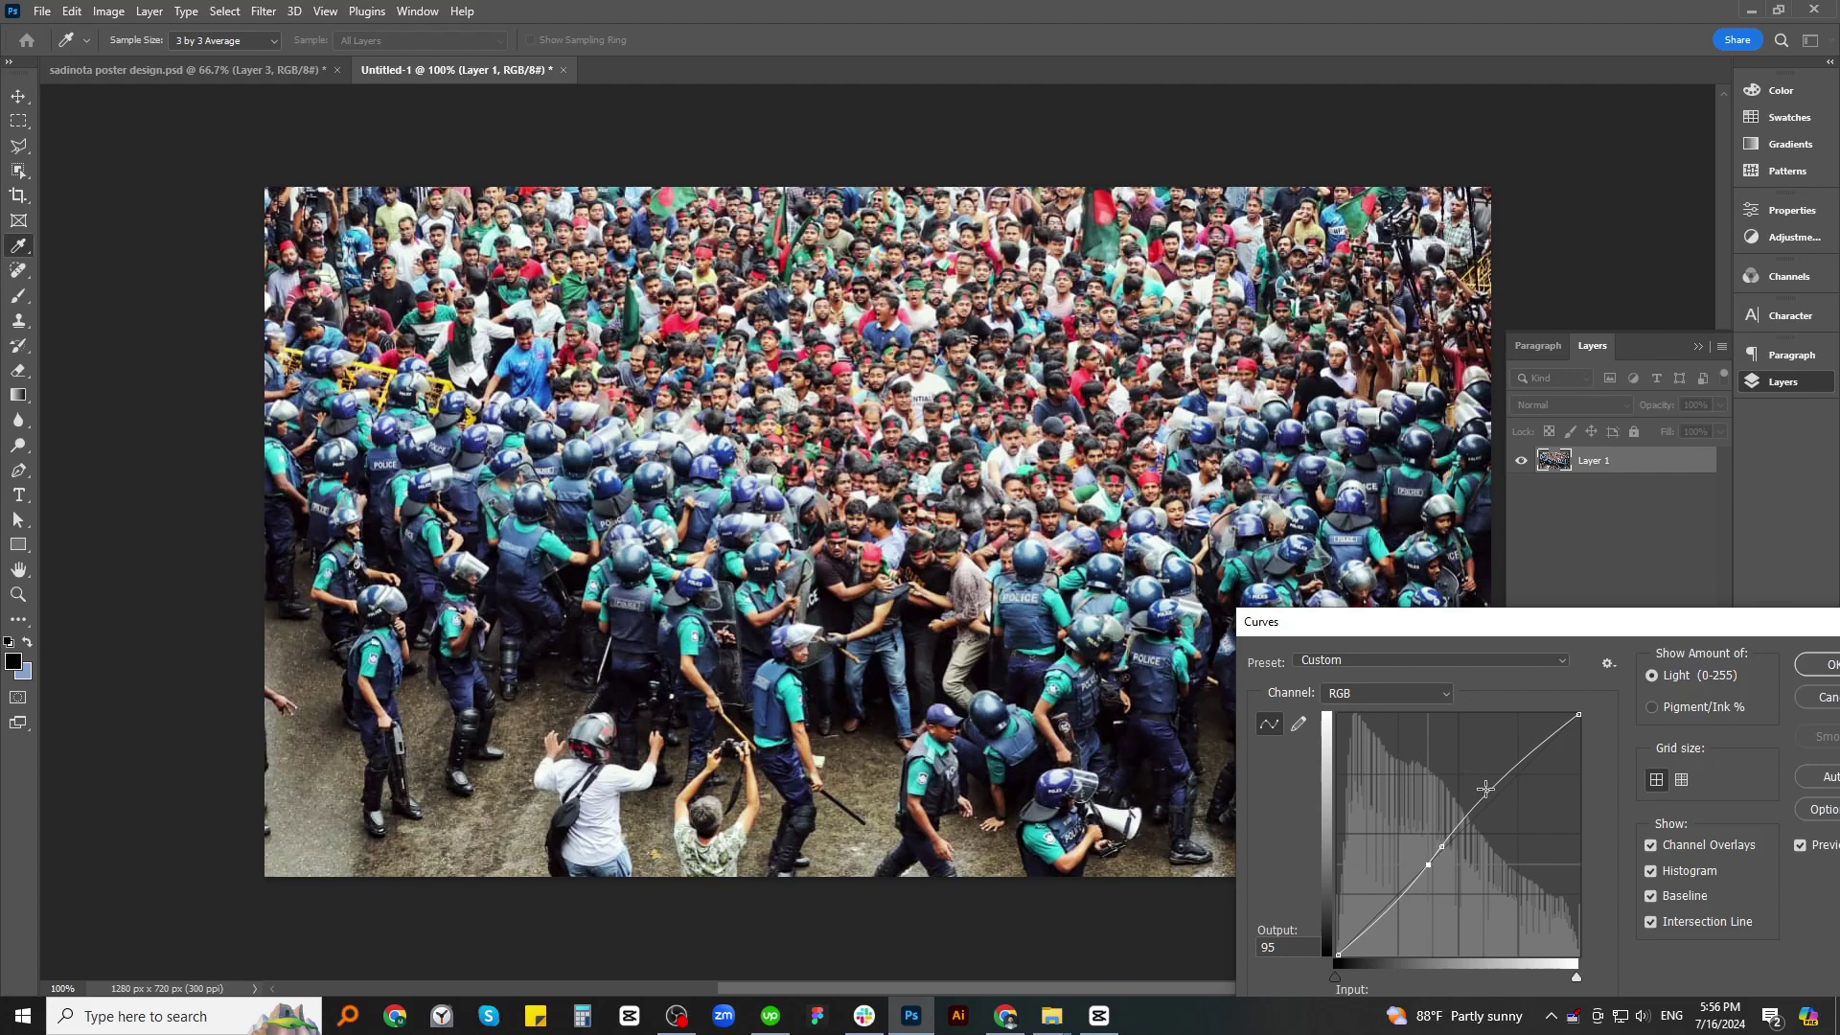
{"action": "left_click_drag", "start_coordinate": [1511, 772], "coordinate": [1526, 768]}
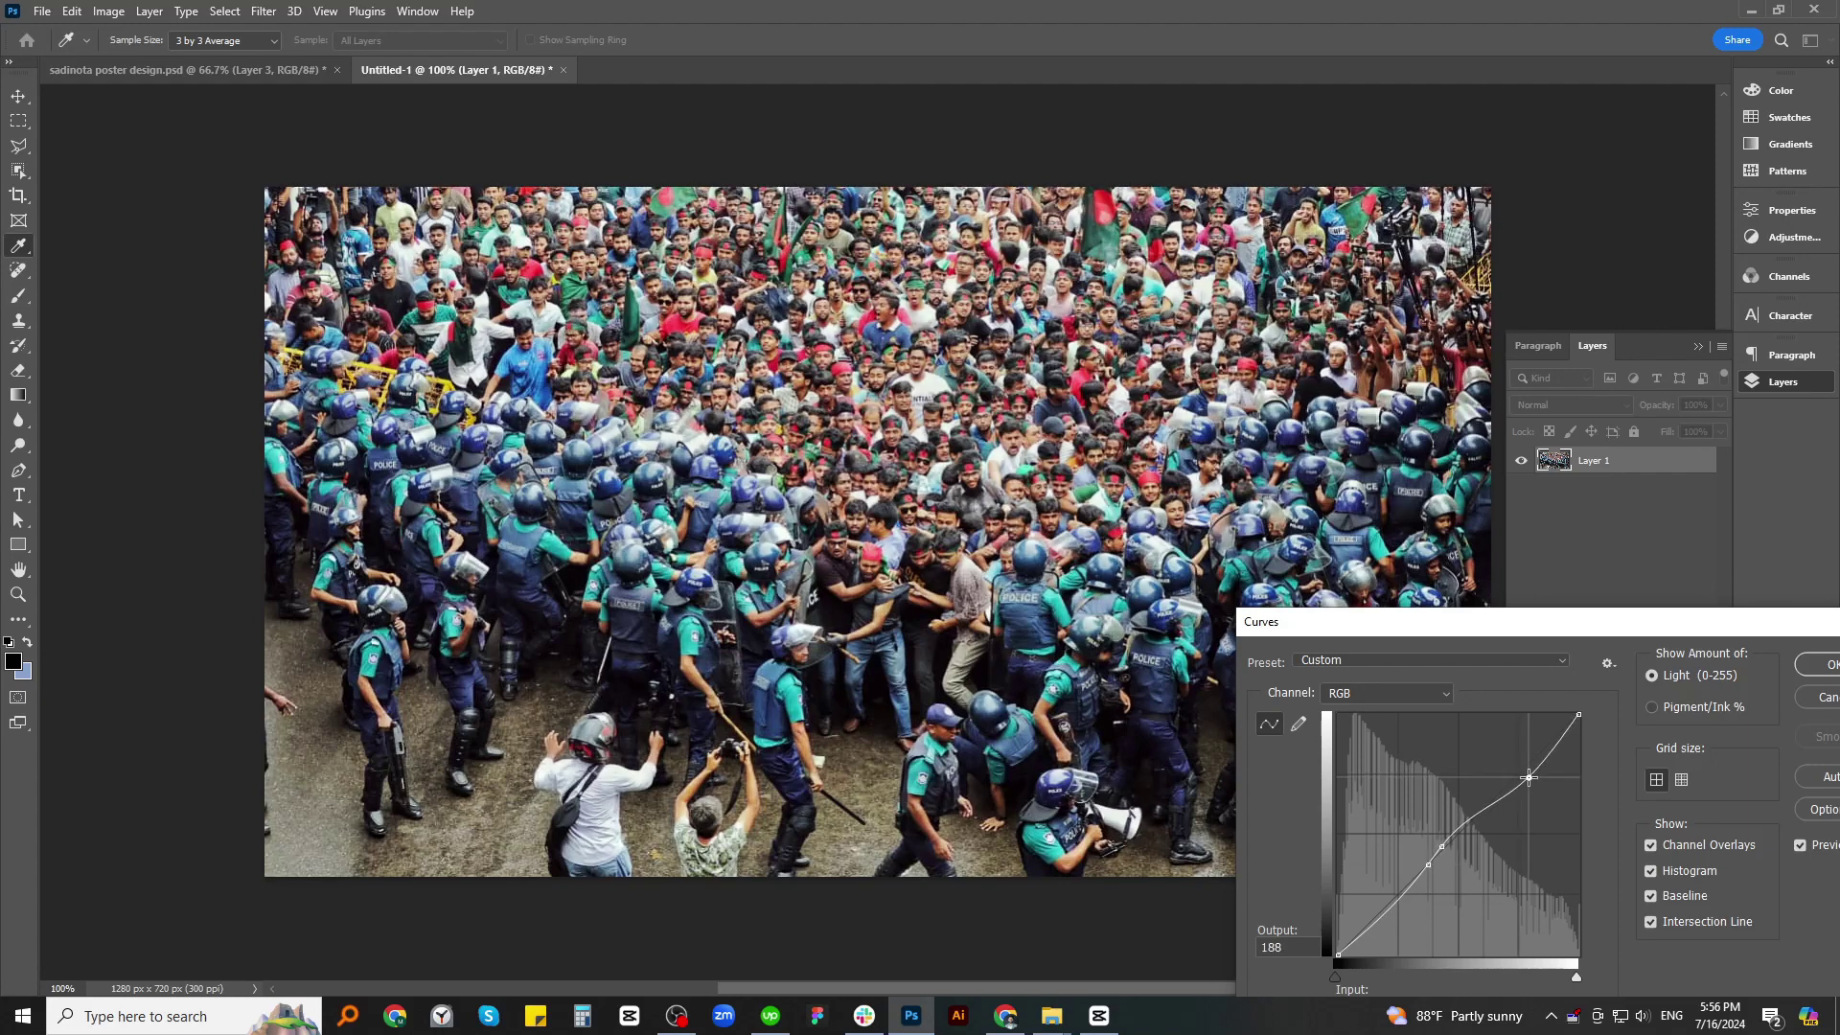
{"action": "left_click", "coordinate": [1831, 666]}
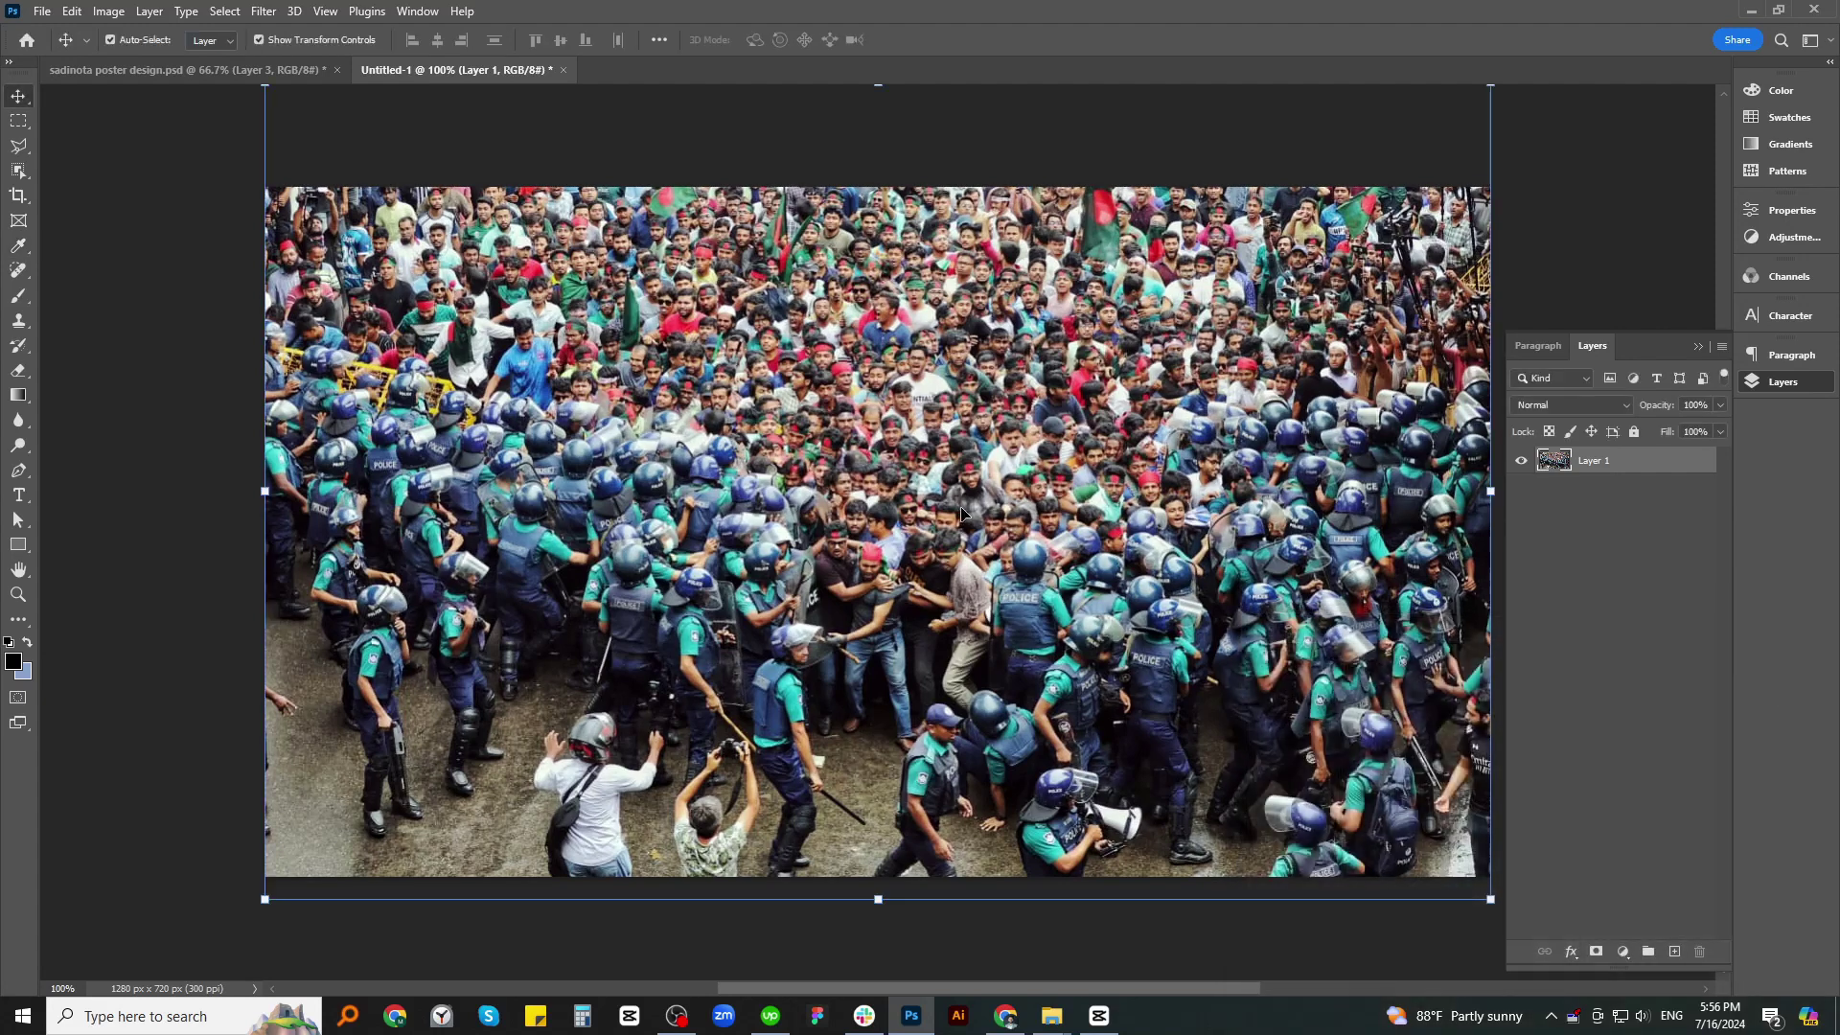
Apply Hue/Saturation with Hue +2 and Lightness +4
{"action": "key", "text": "ctrl+u"}
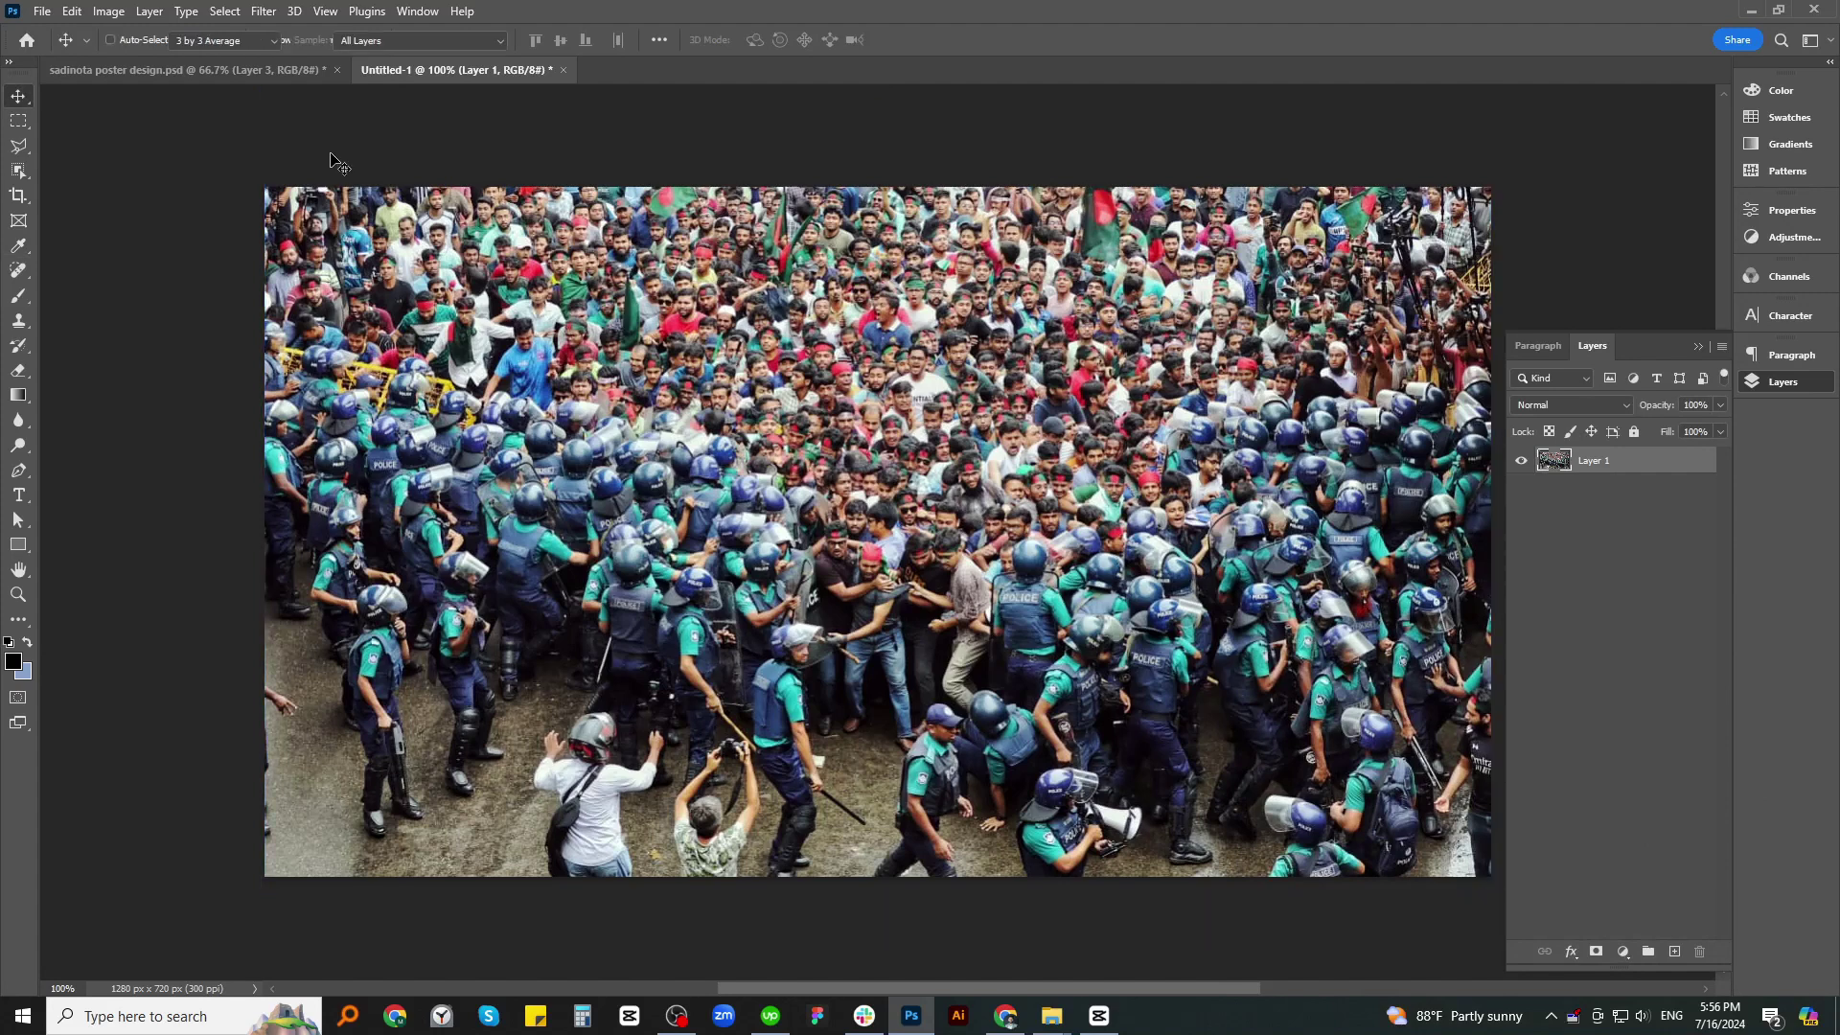
{"action": "left_click_drag", "start_coordinate": [932, 203], "coordinate": [1411, 560]}
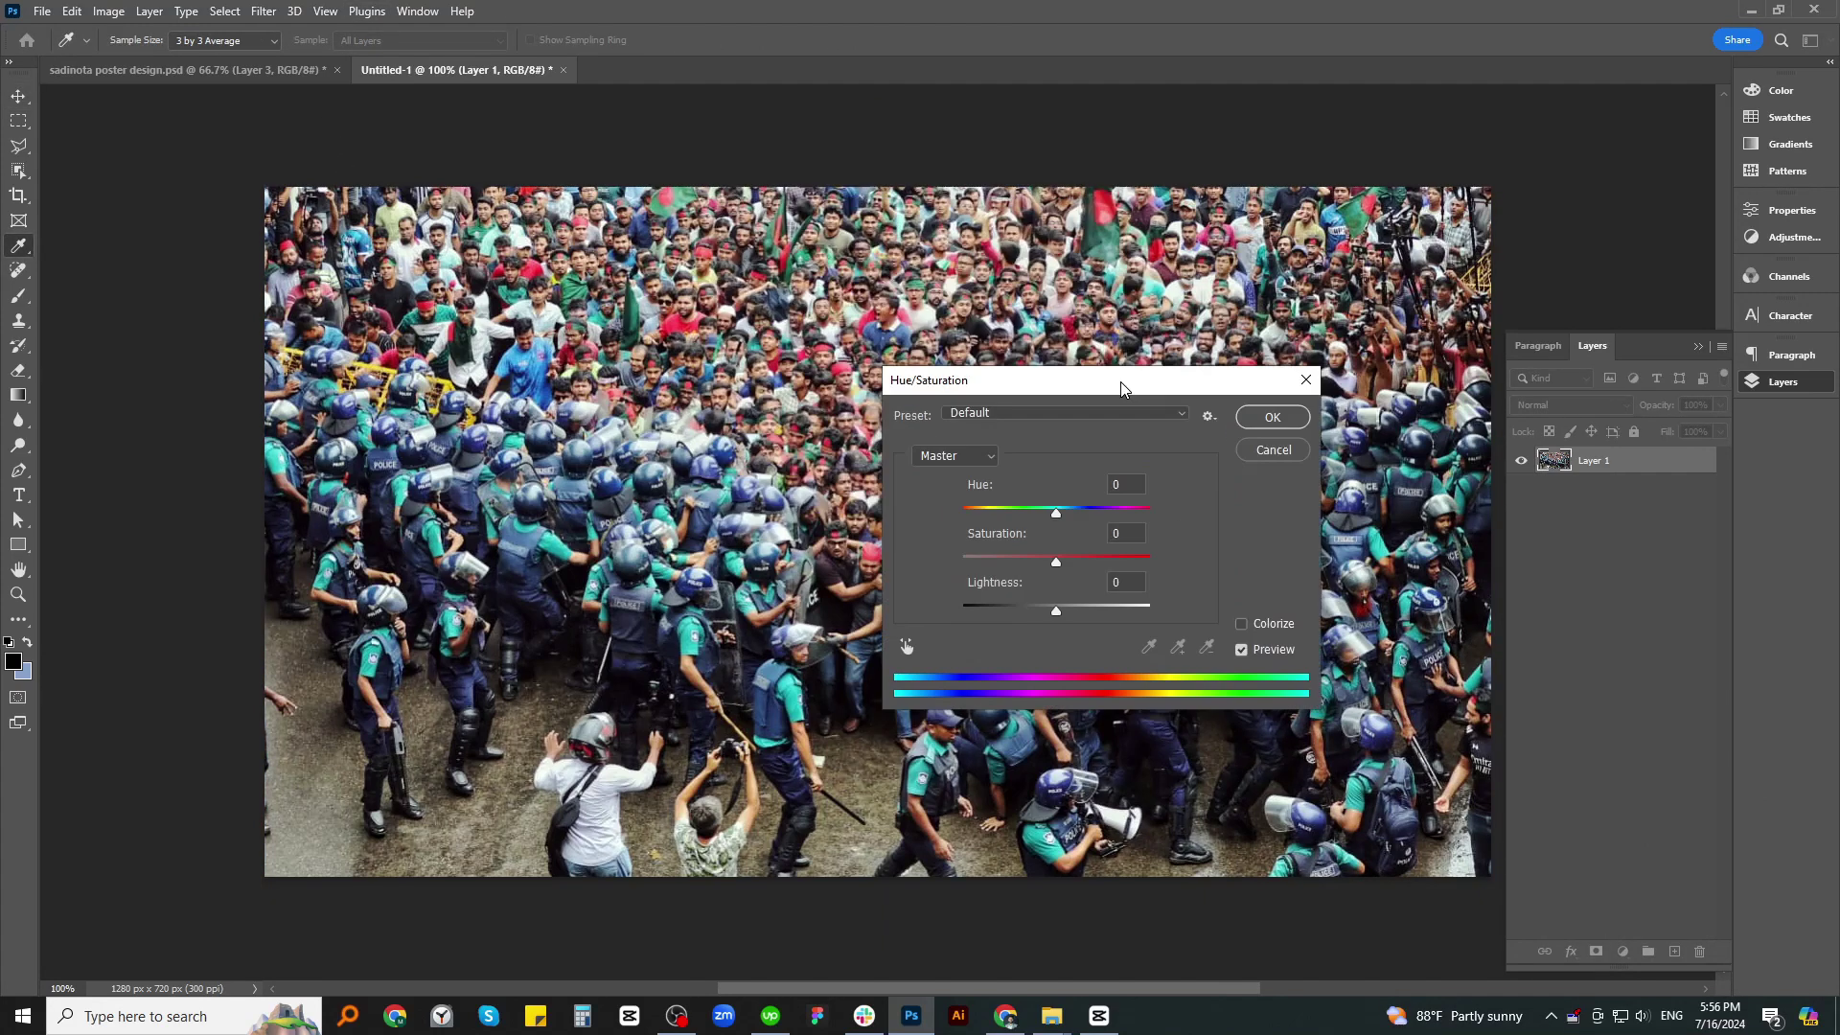
{"action": "left_click_drag", "start_coordinate": [1339, 700], "coordinate": [1350, 708]}
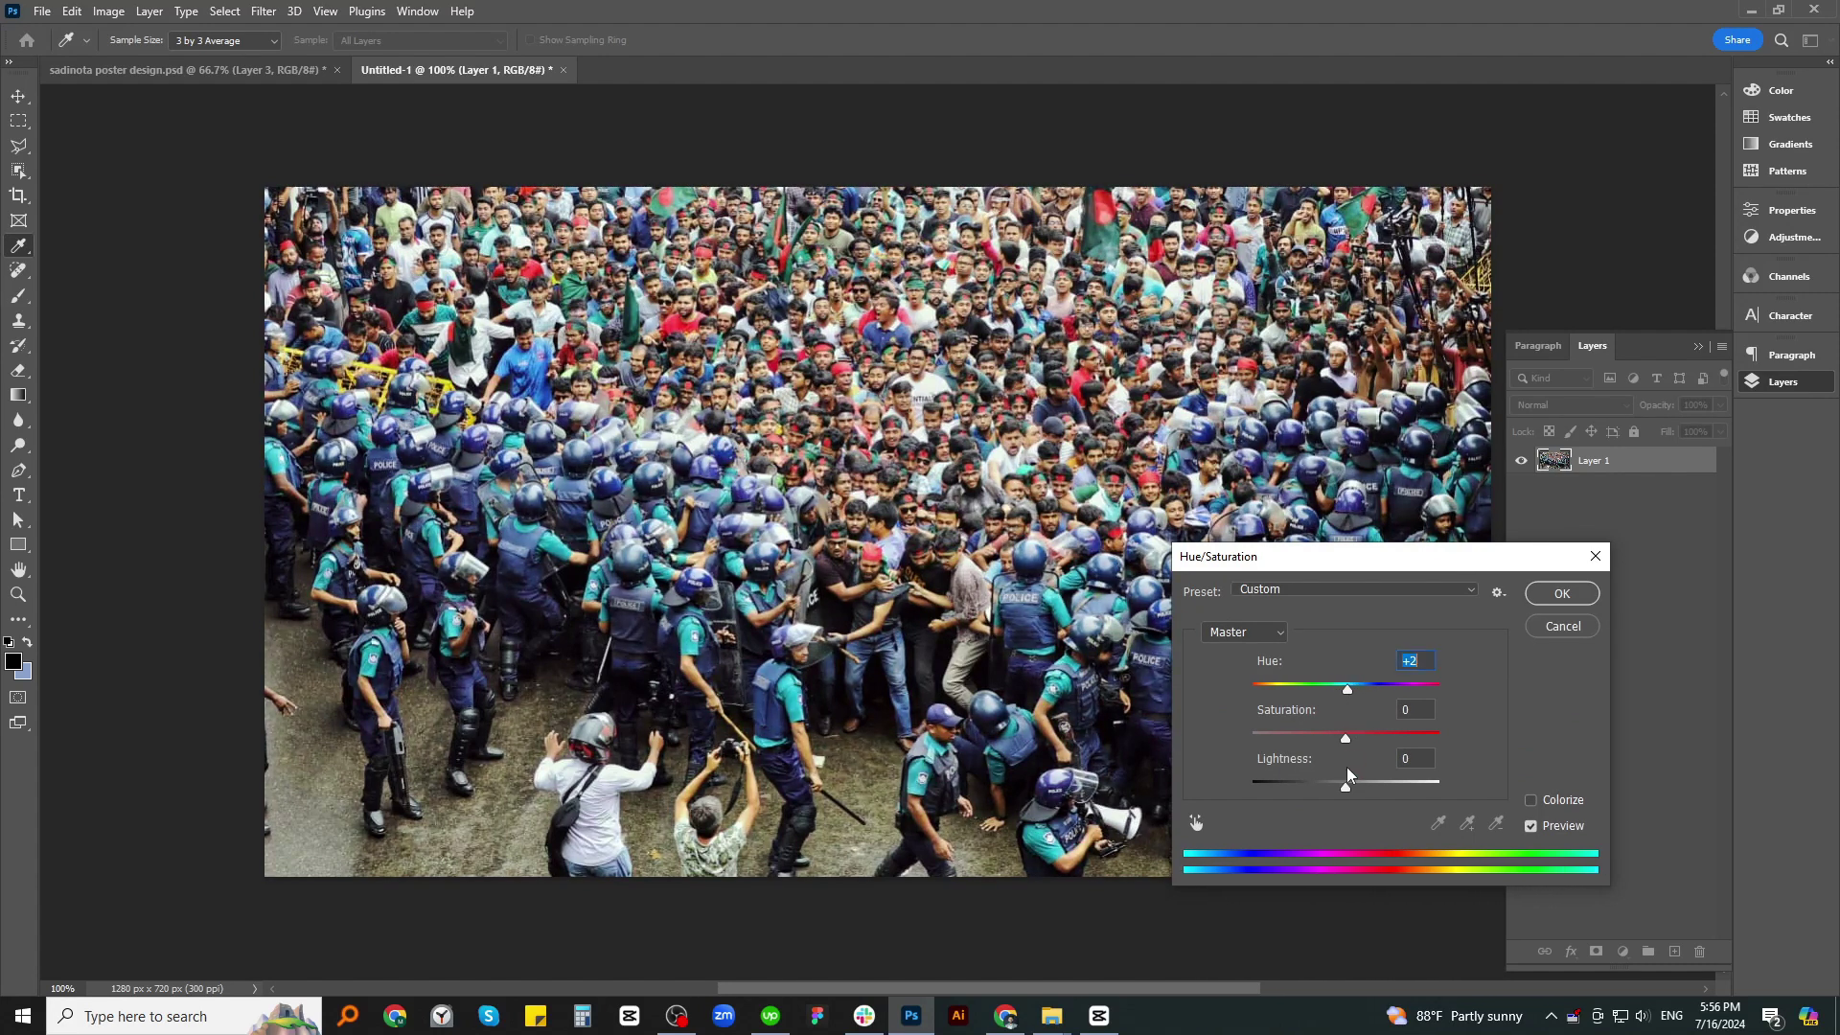
{"action": "left_click_drag", "start_coordinate": [1345, 787], "coordinate": [1353, 788]}
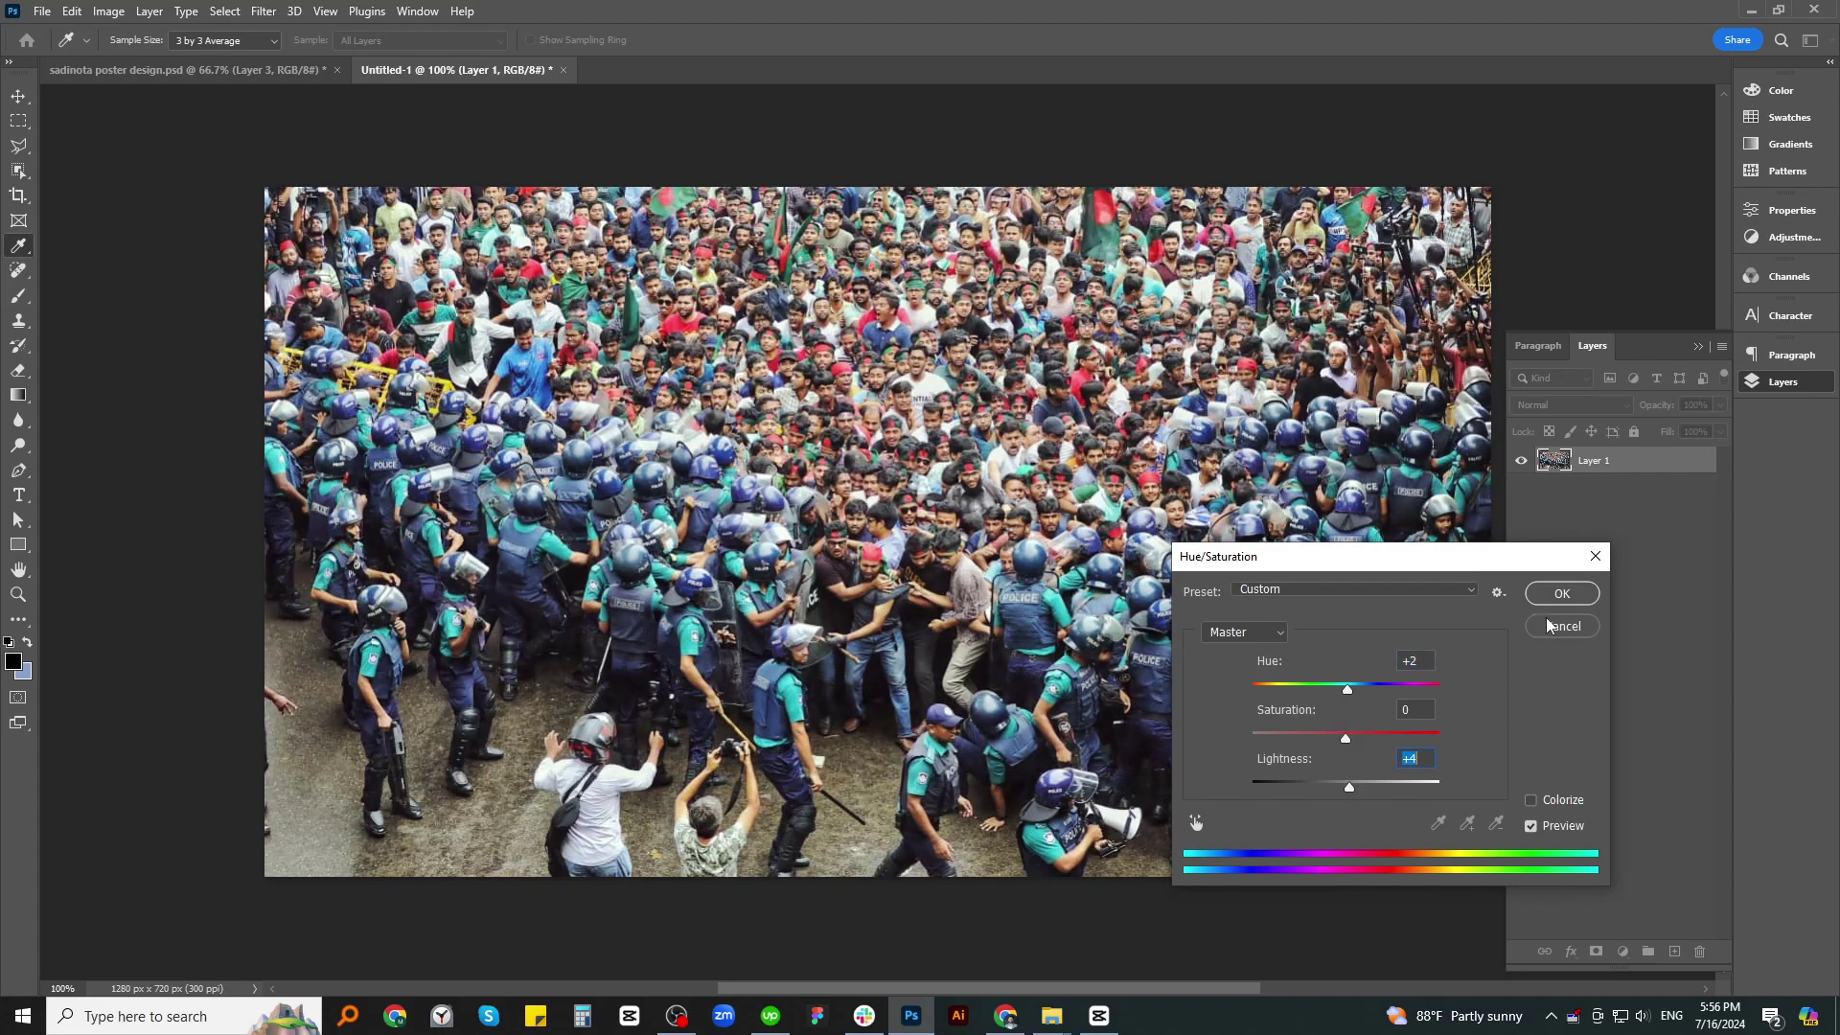
{"action": "left_click", "coordinate": [1562, 594]}
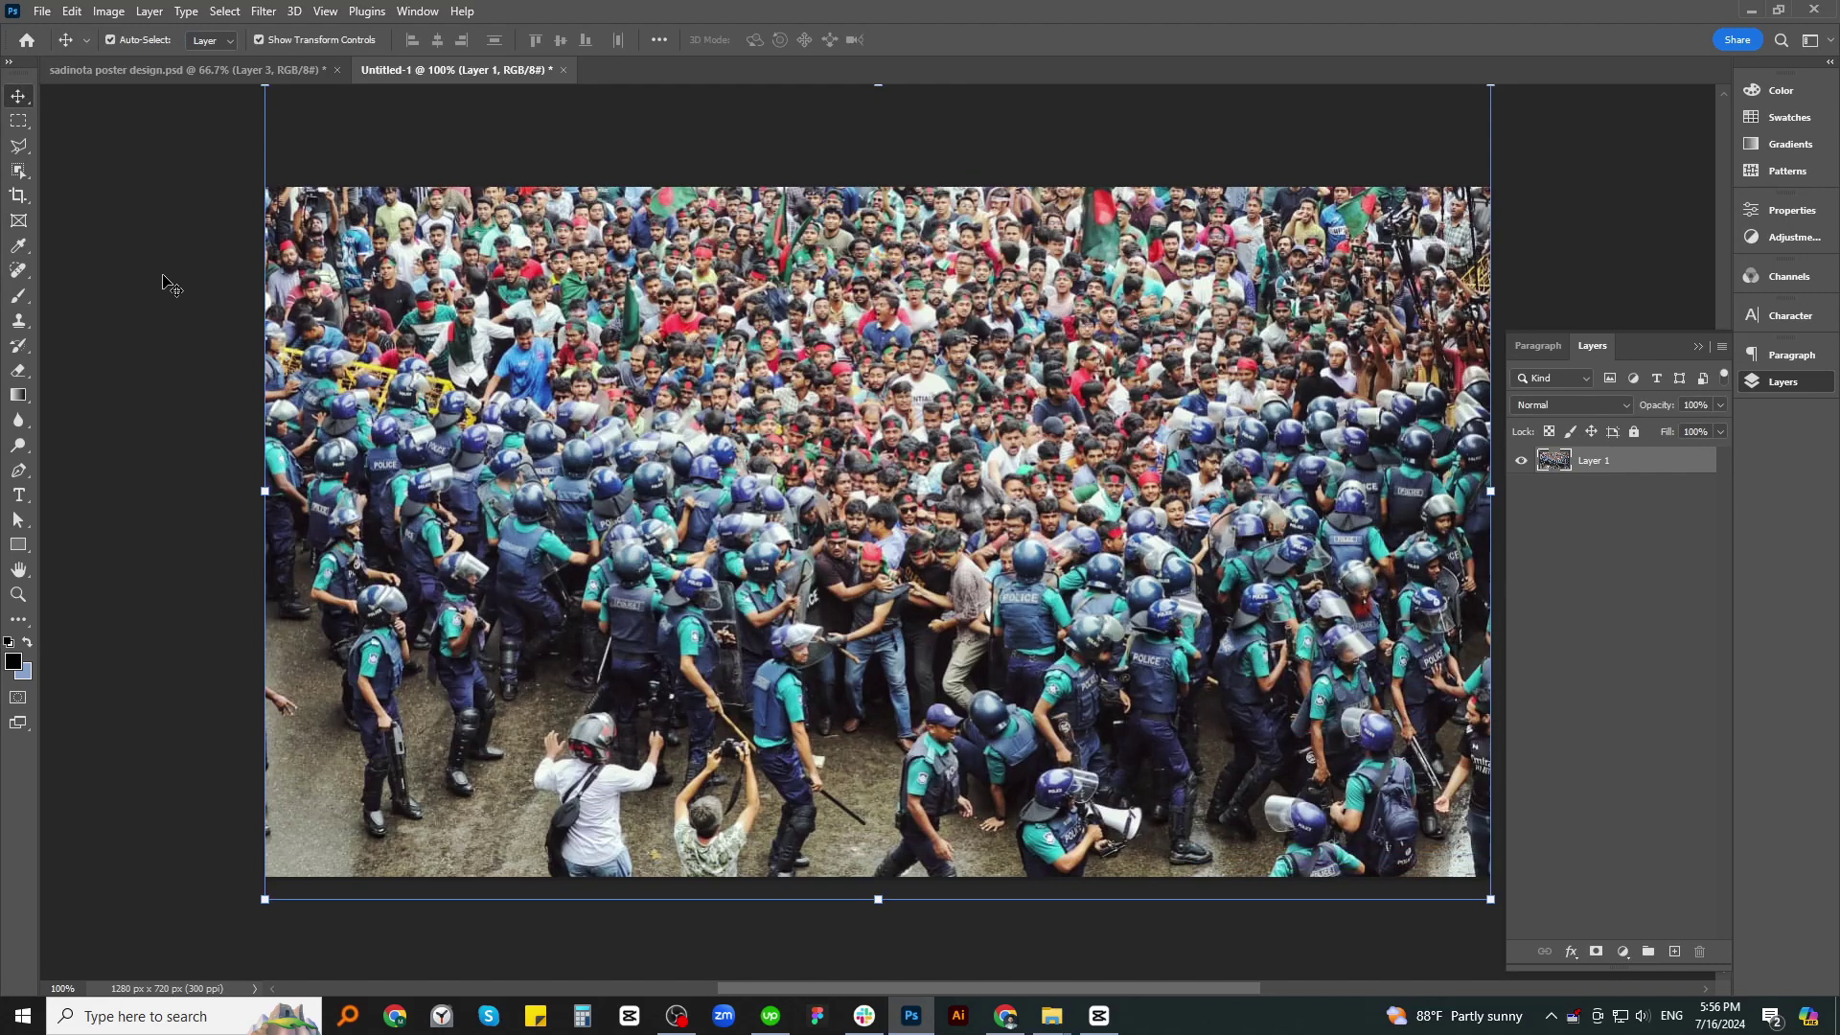
Show rulers and add a pure red Solid Color fill over the left half
{"action": "key", "text": "ctrl+r"}
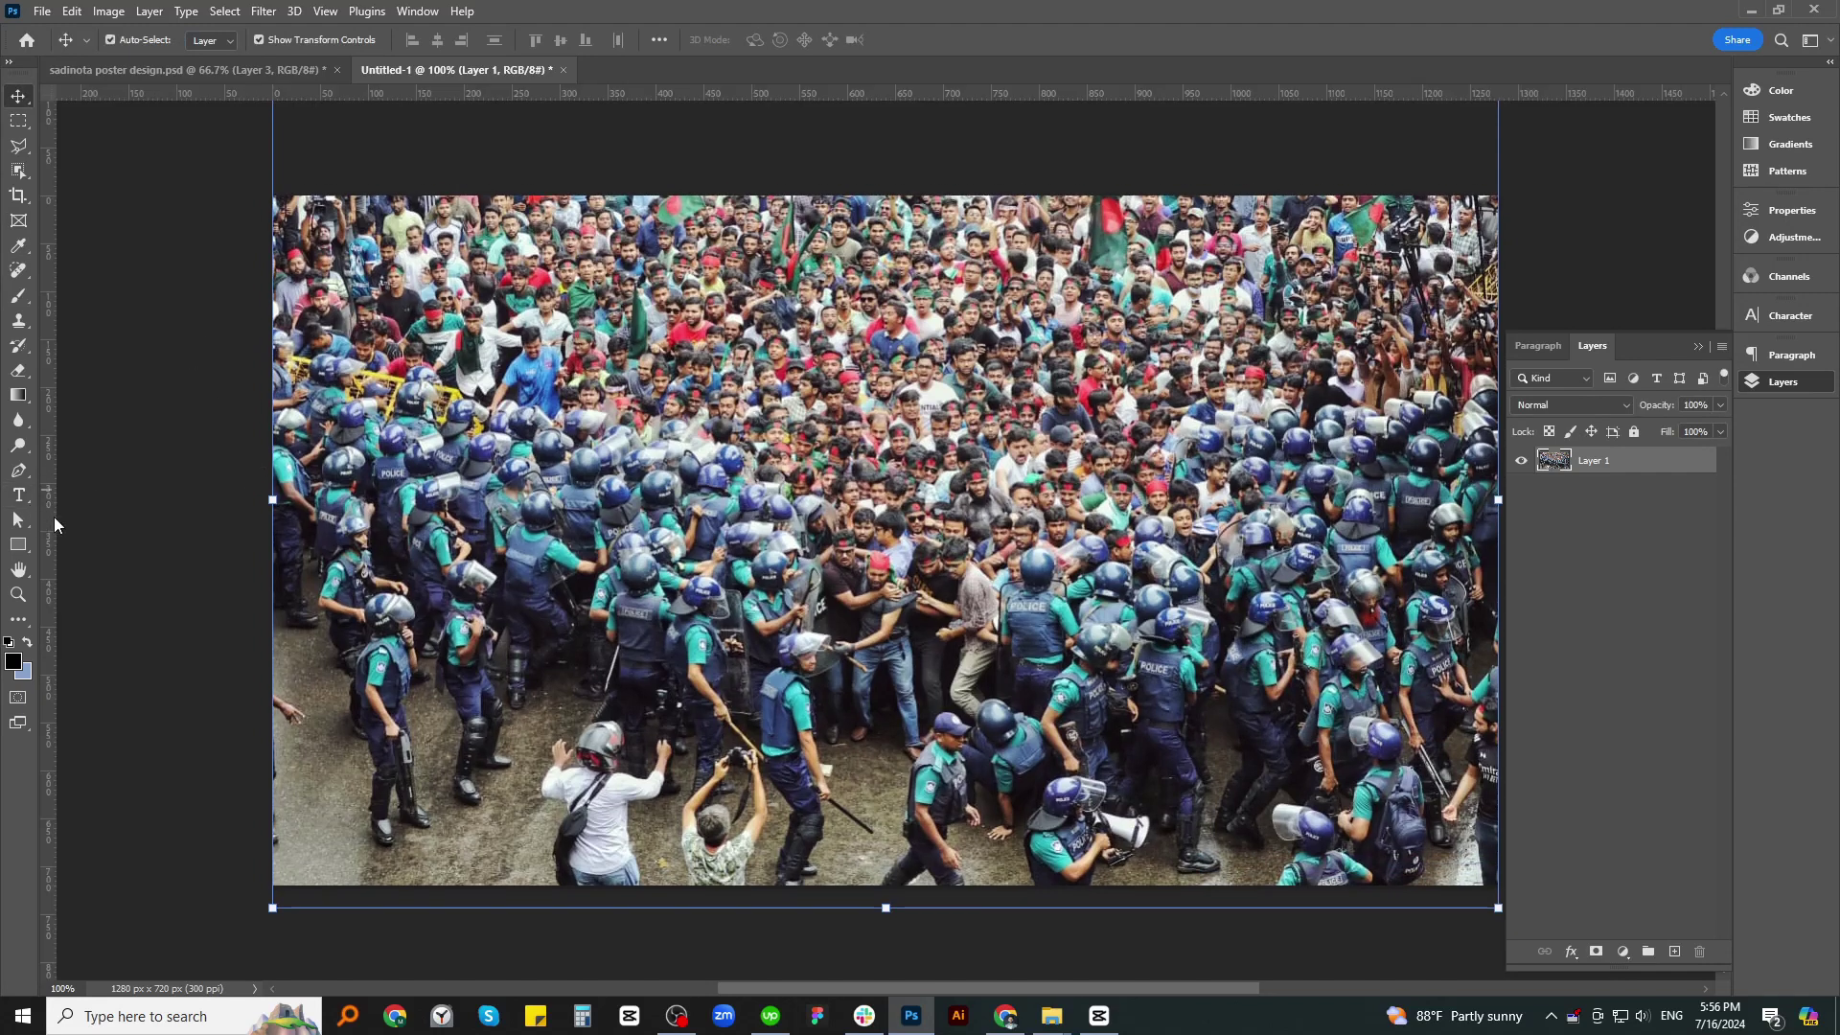
{"action": "left_click", "coordinate": [1668, 619]}
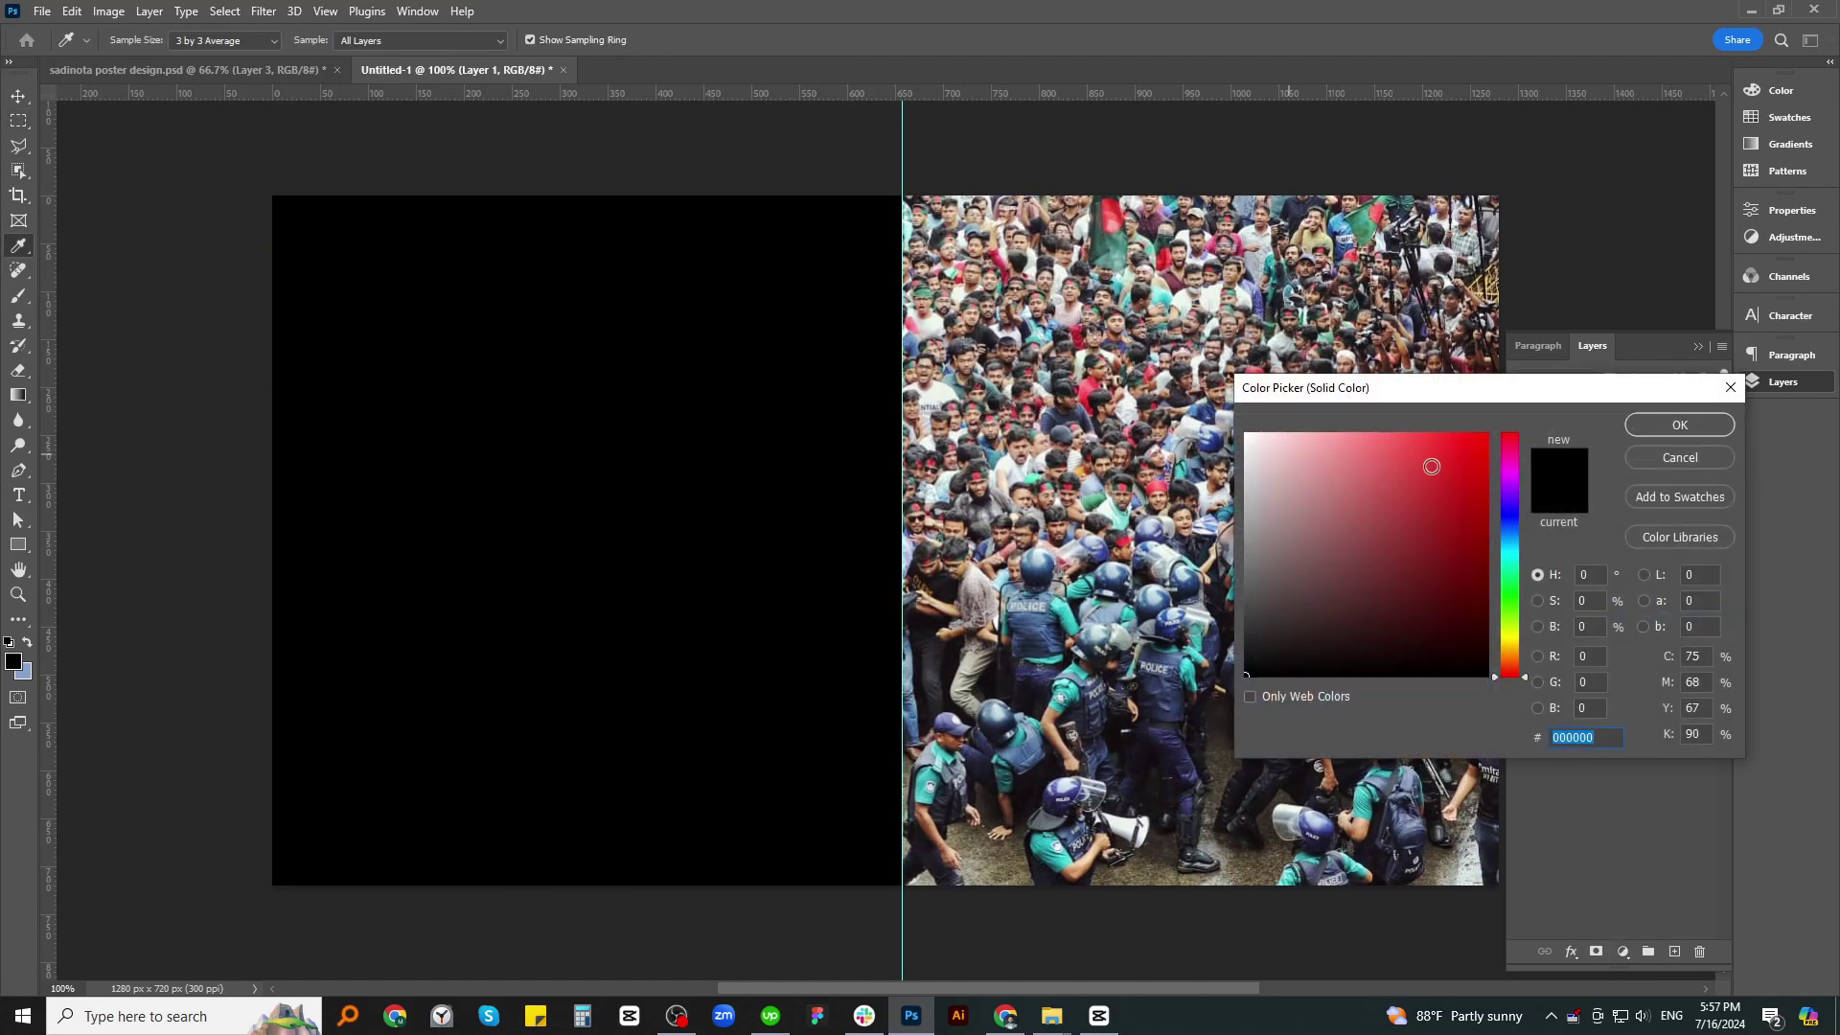
{"action": "left_click", "coordinate": [1495, 429]}
{"action": "left_click", "coordinate": [1635, 425]}
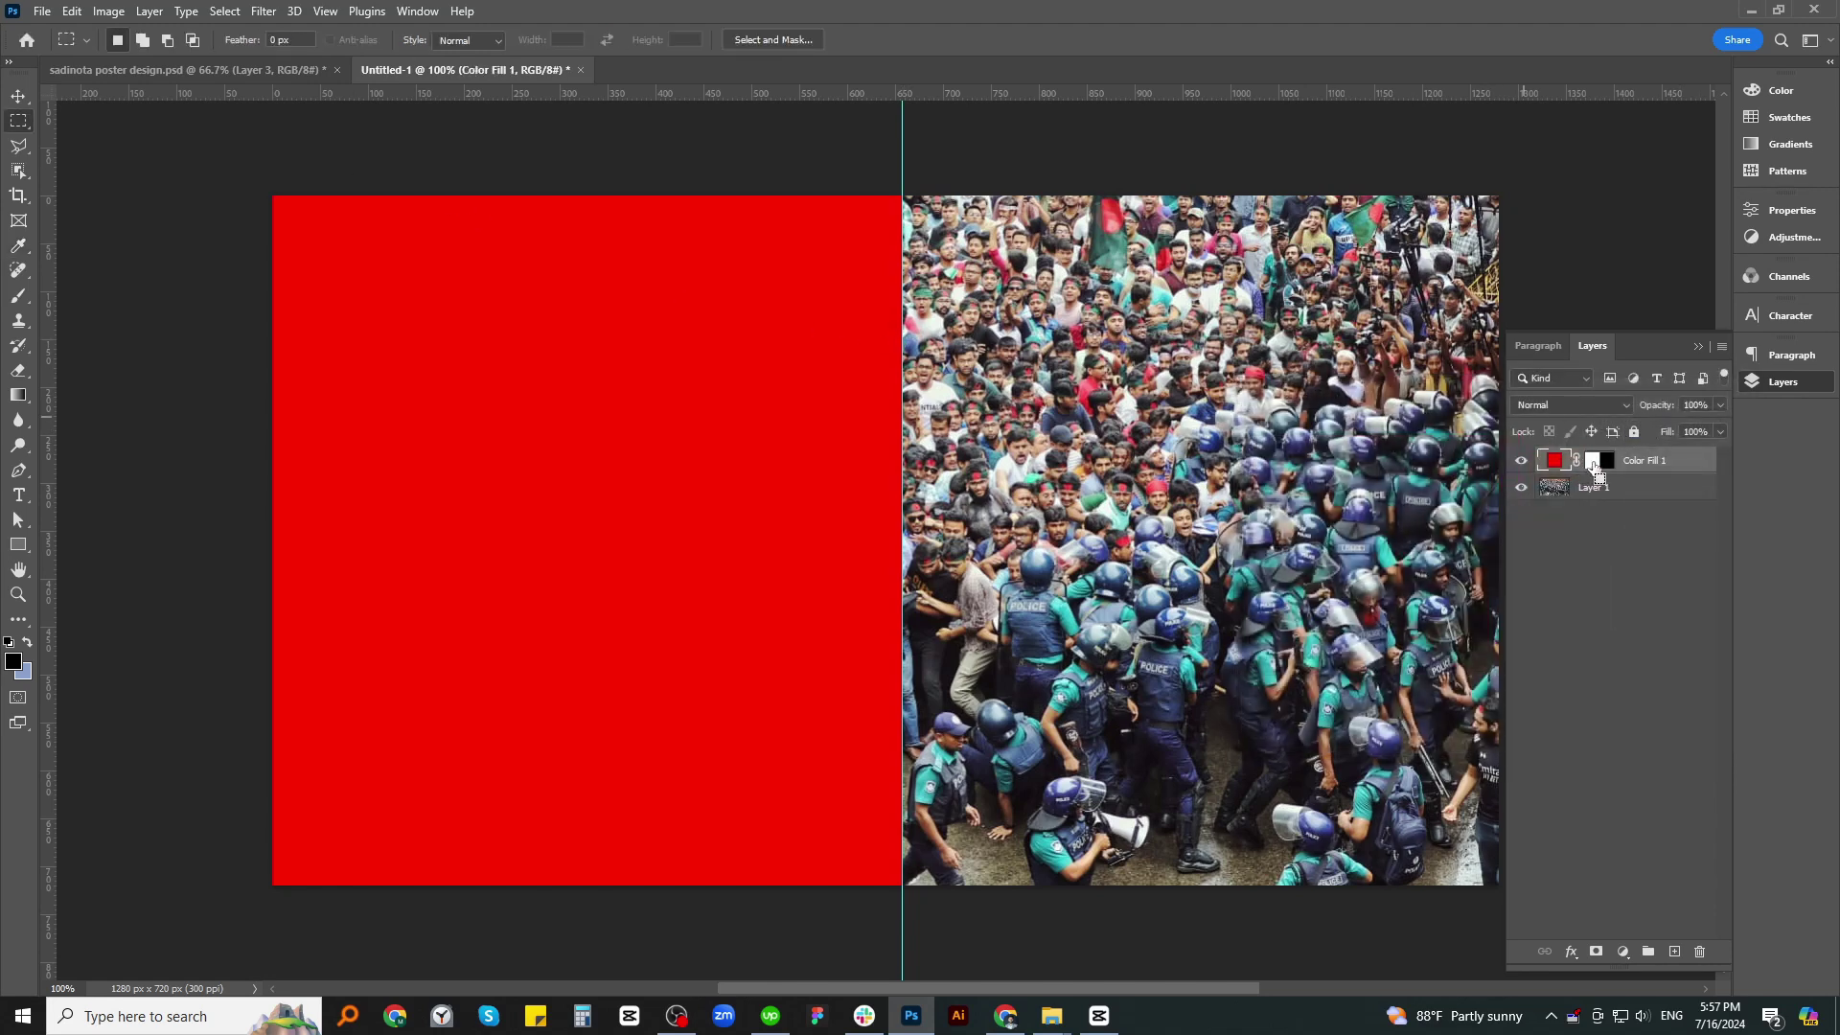
Load the red fill's area as a selection and invert it to the right half
{"action": "left_click", "coordinate": [1598, 463], "text": "ctrl"}
{"action": "left_click", "coordinate": [19, 95]}
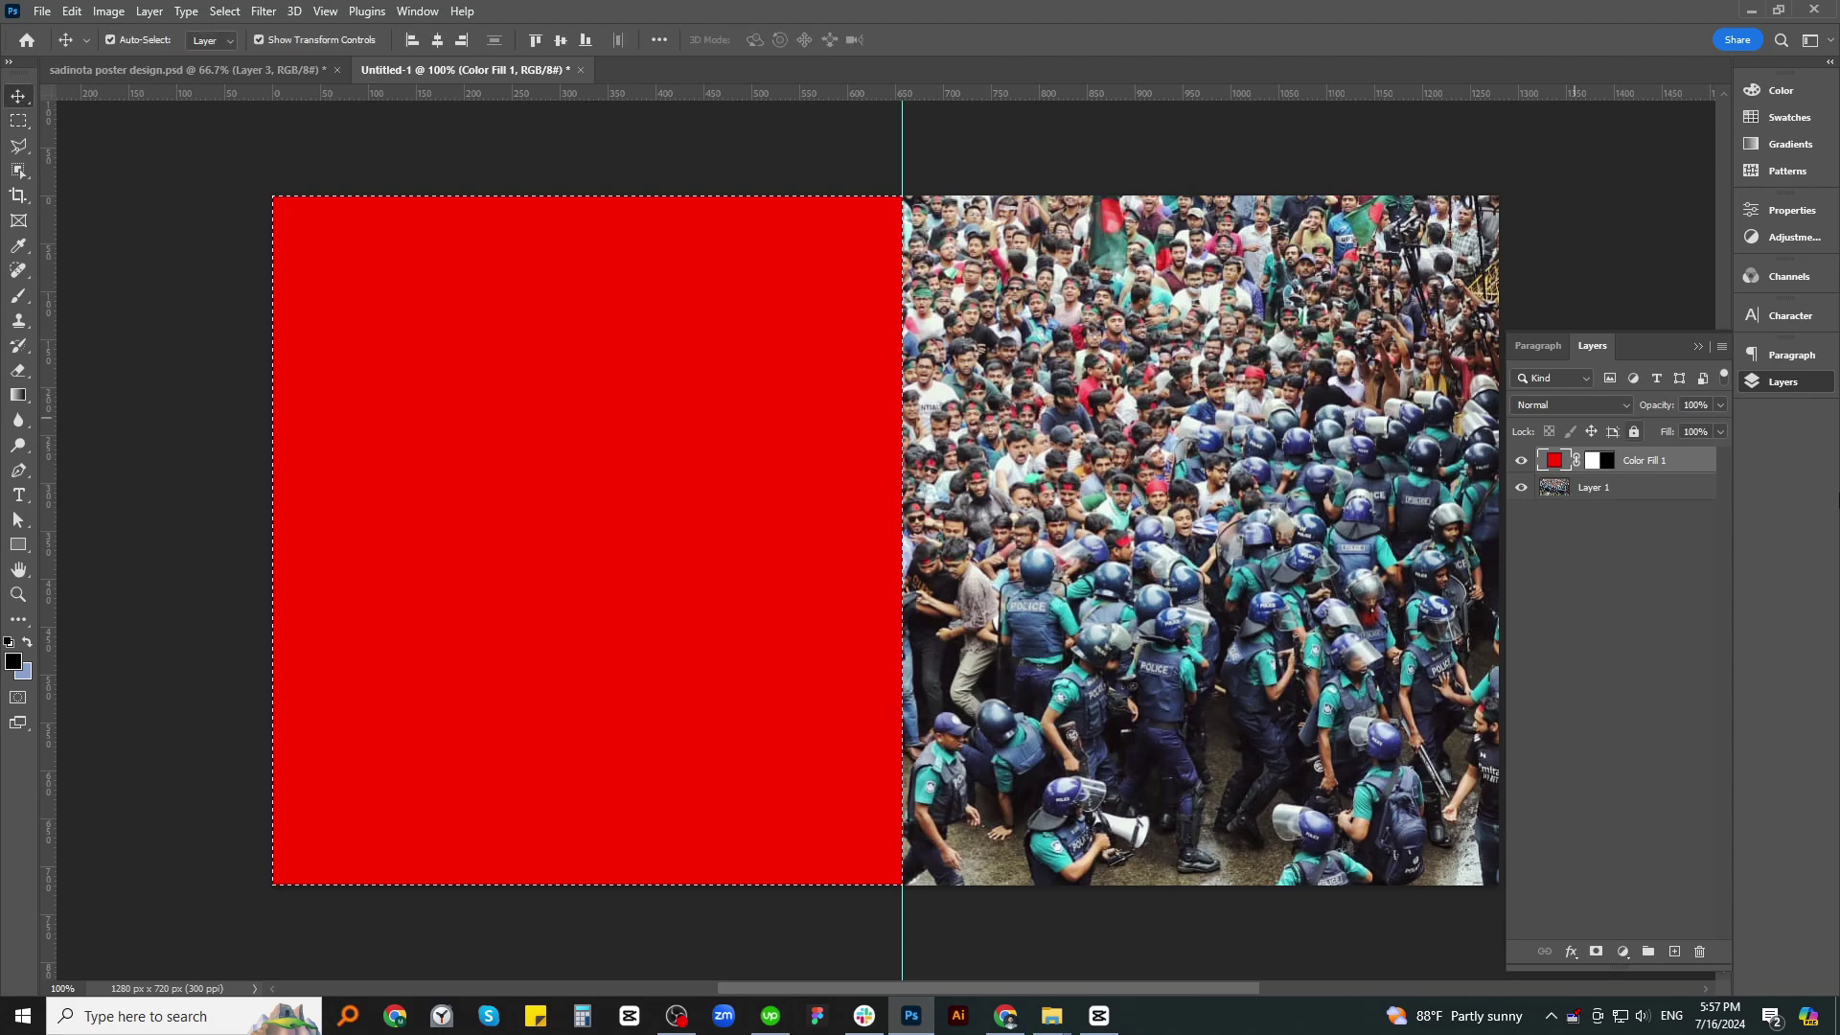
{"action": "key", "text": "ctrl"}
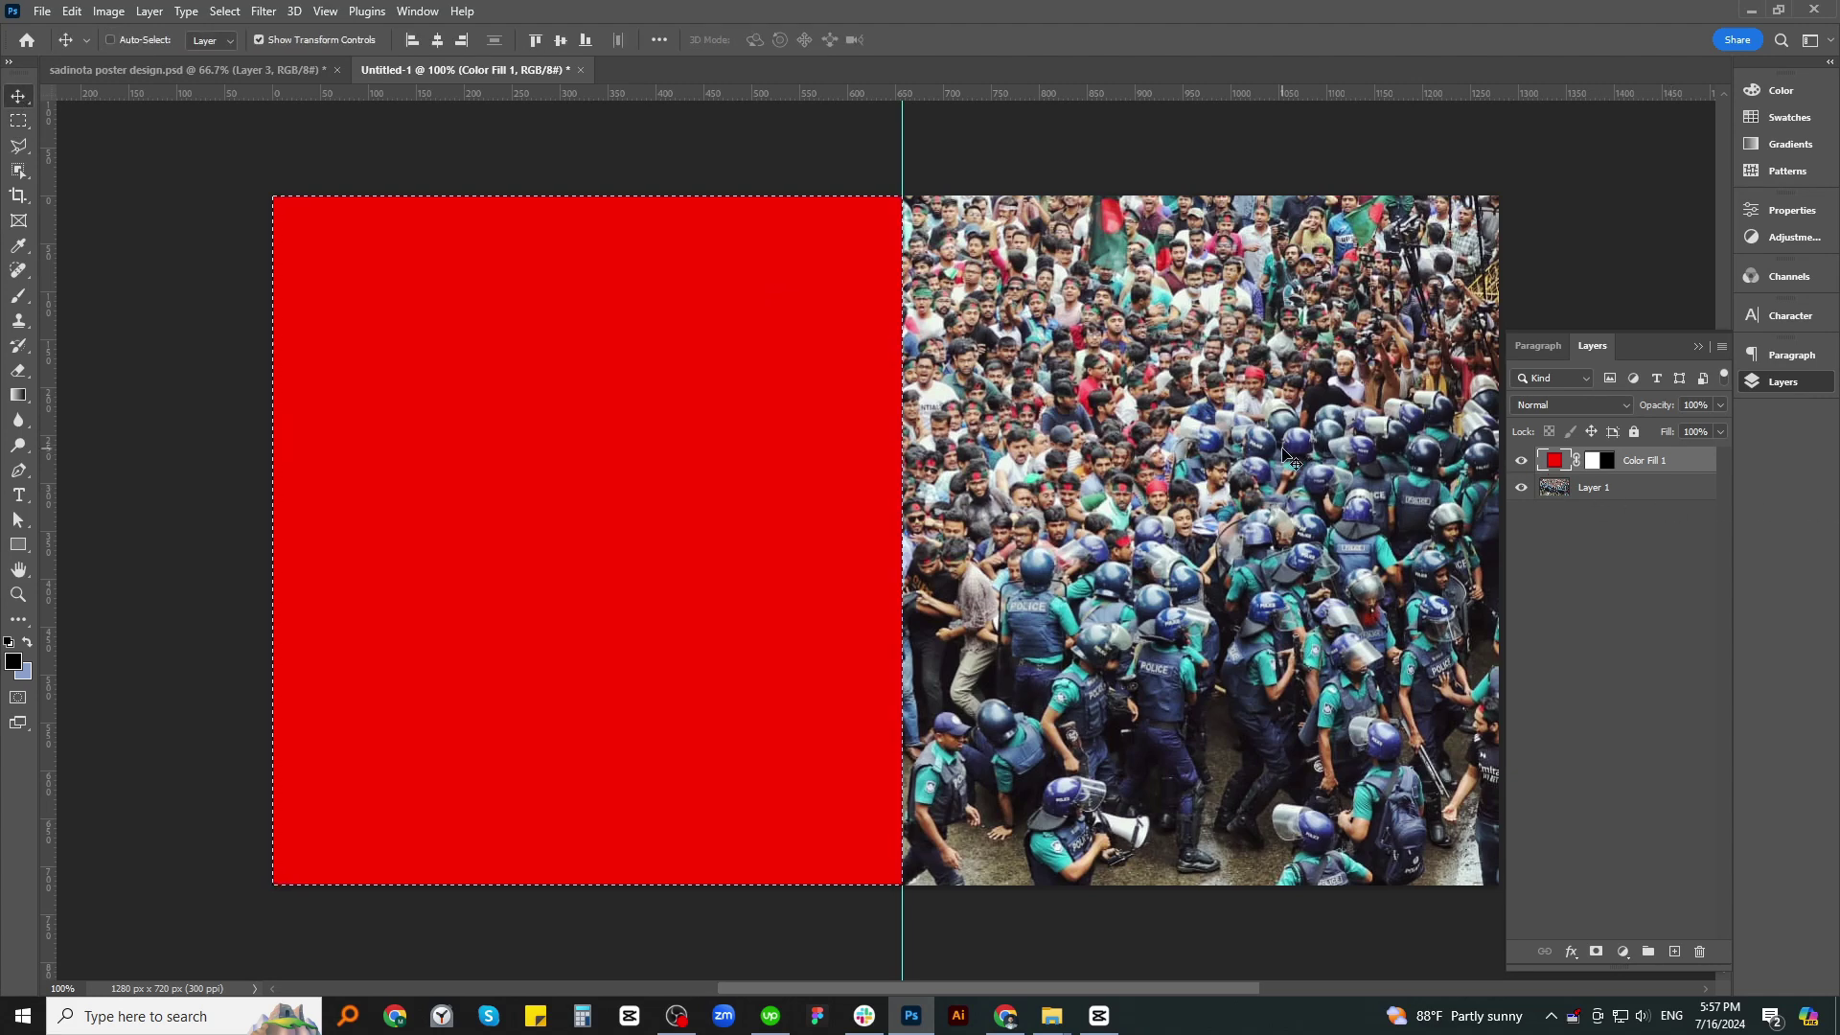
{"action": "key", "text": "ctrl+shift+i"}
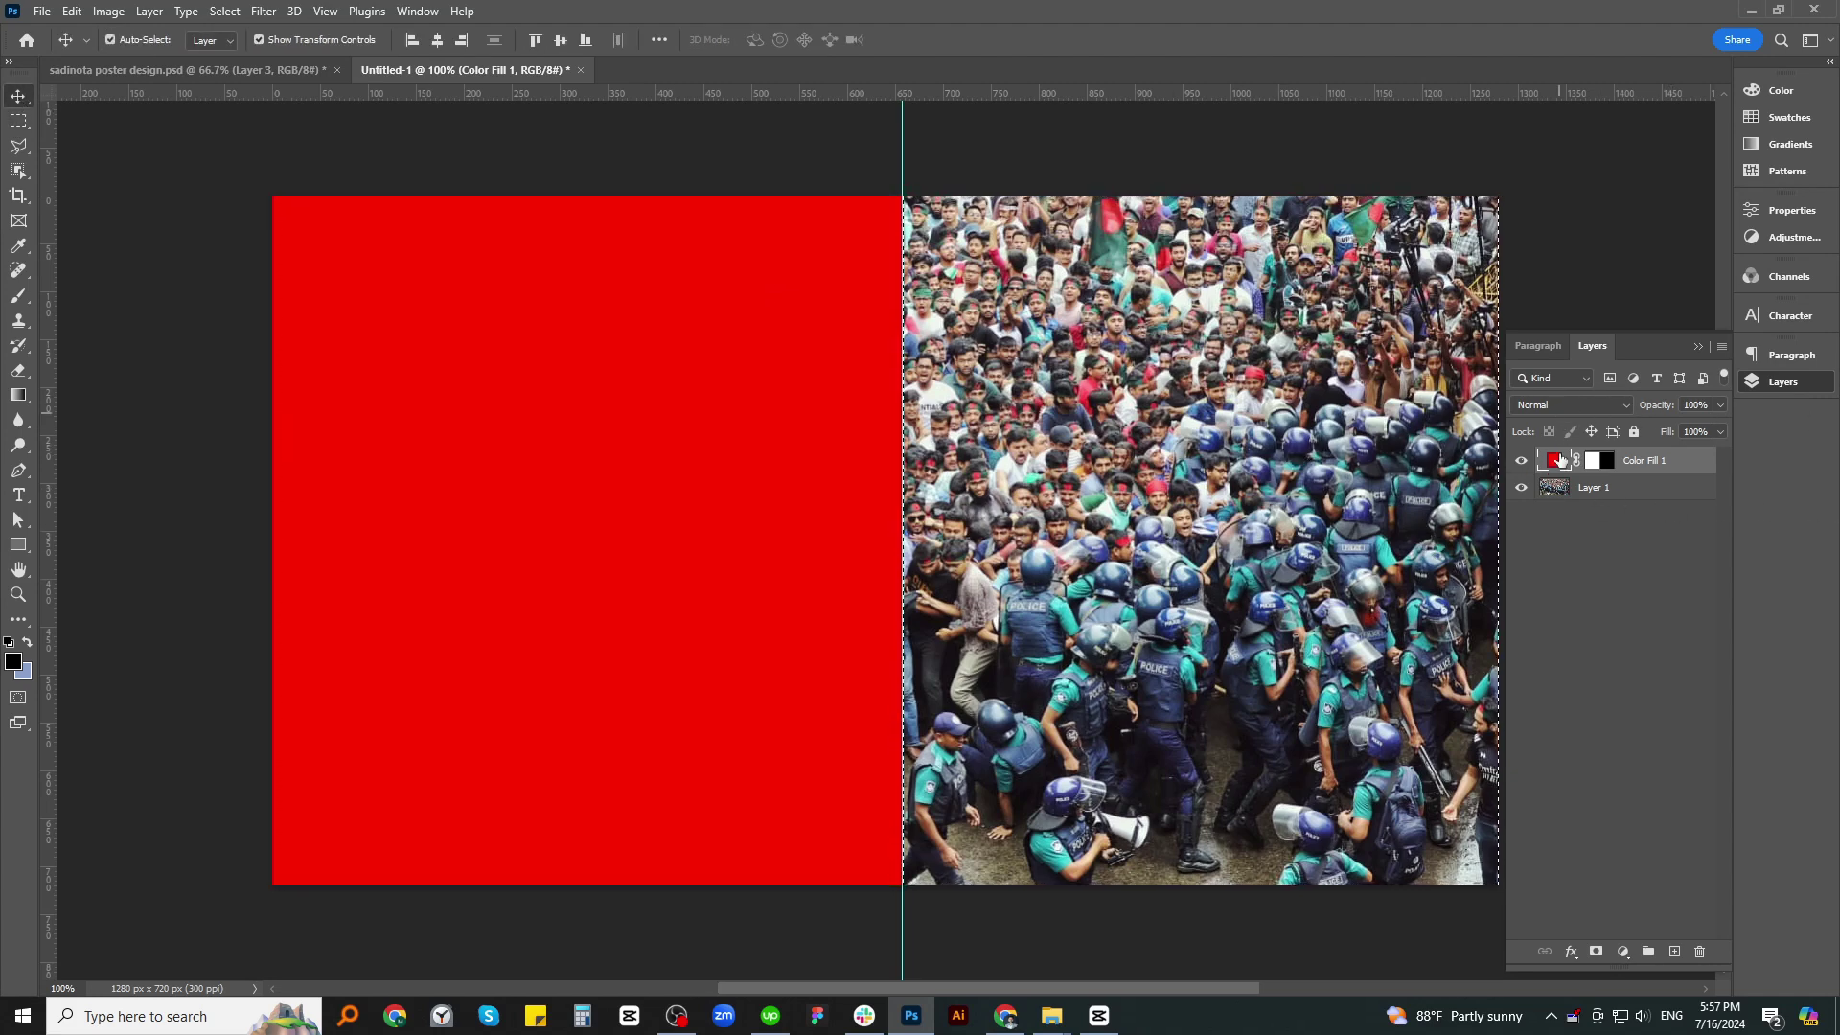
Add a blue Solid Color fill over the right half
{"action": "left_click", "coordinate": [1623, 952]}
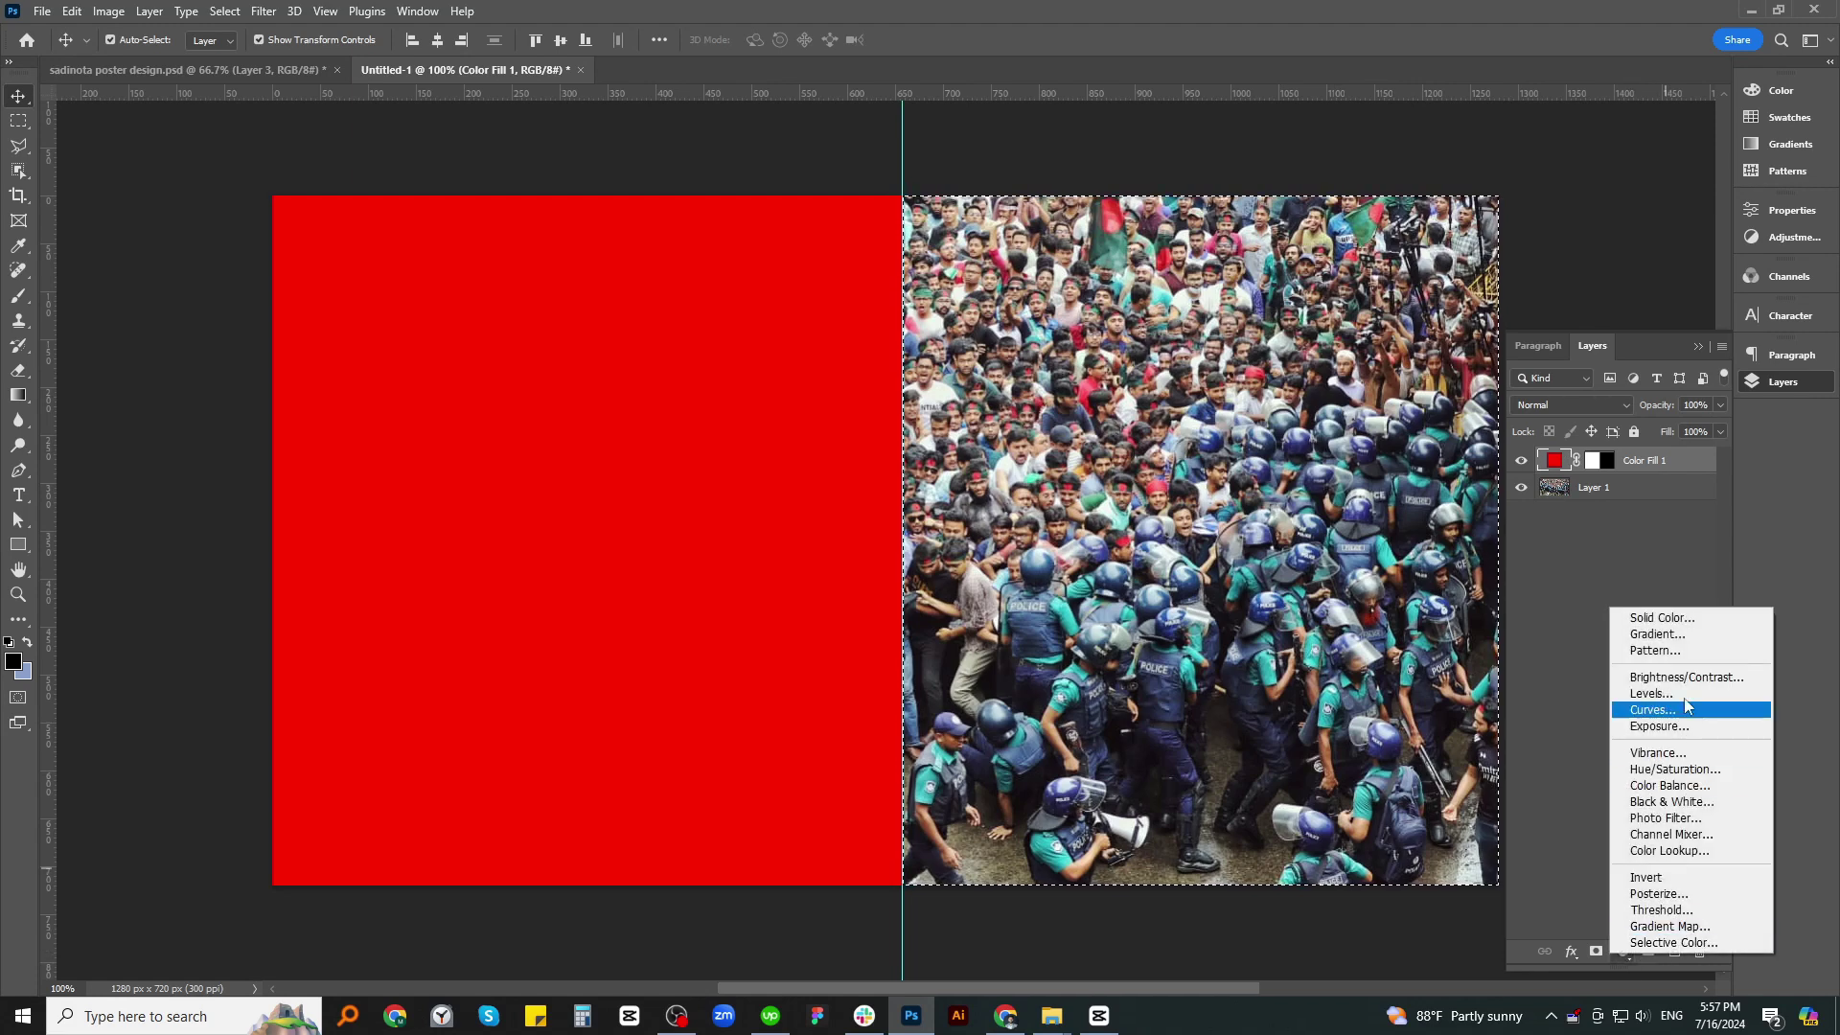
{"action": "left_click", "coordinate": [1693, 625]}
{"action": "left_click", "coordinate": [1505, 510]}
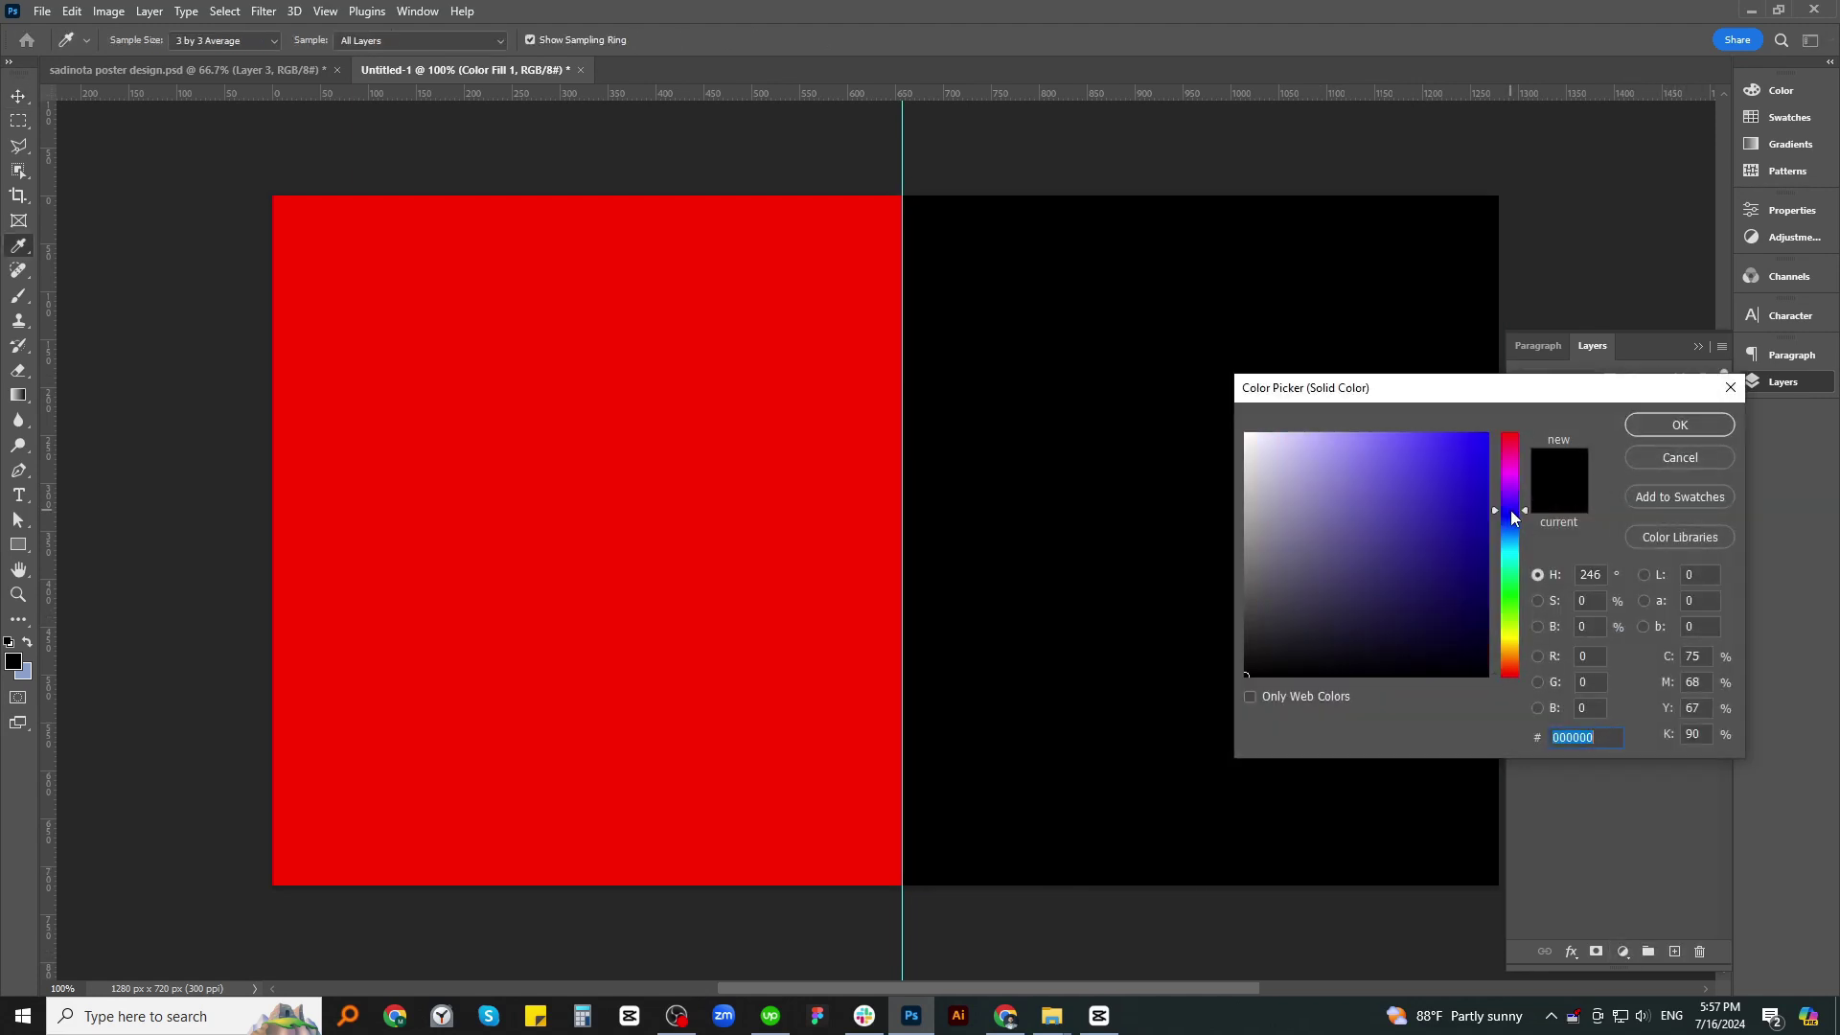
{"action": "left_click", "coordinate": [1487, 433]}
{"action": "left_click", "coordinate": [1689, 429]}
{"action": "key", "text": "v"}
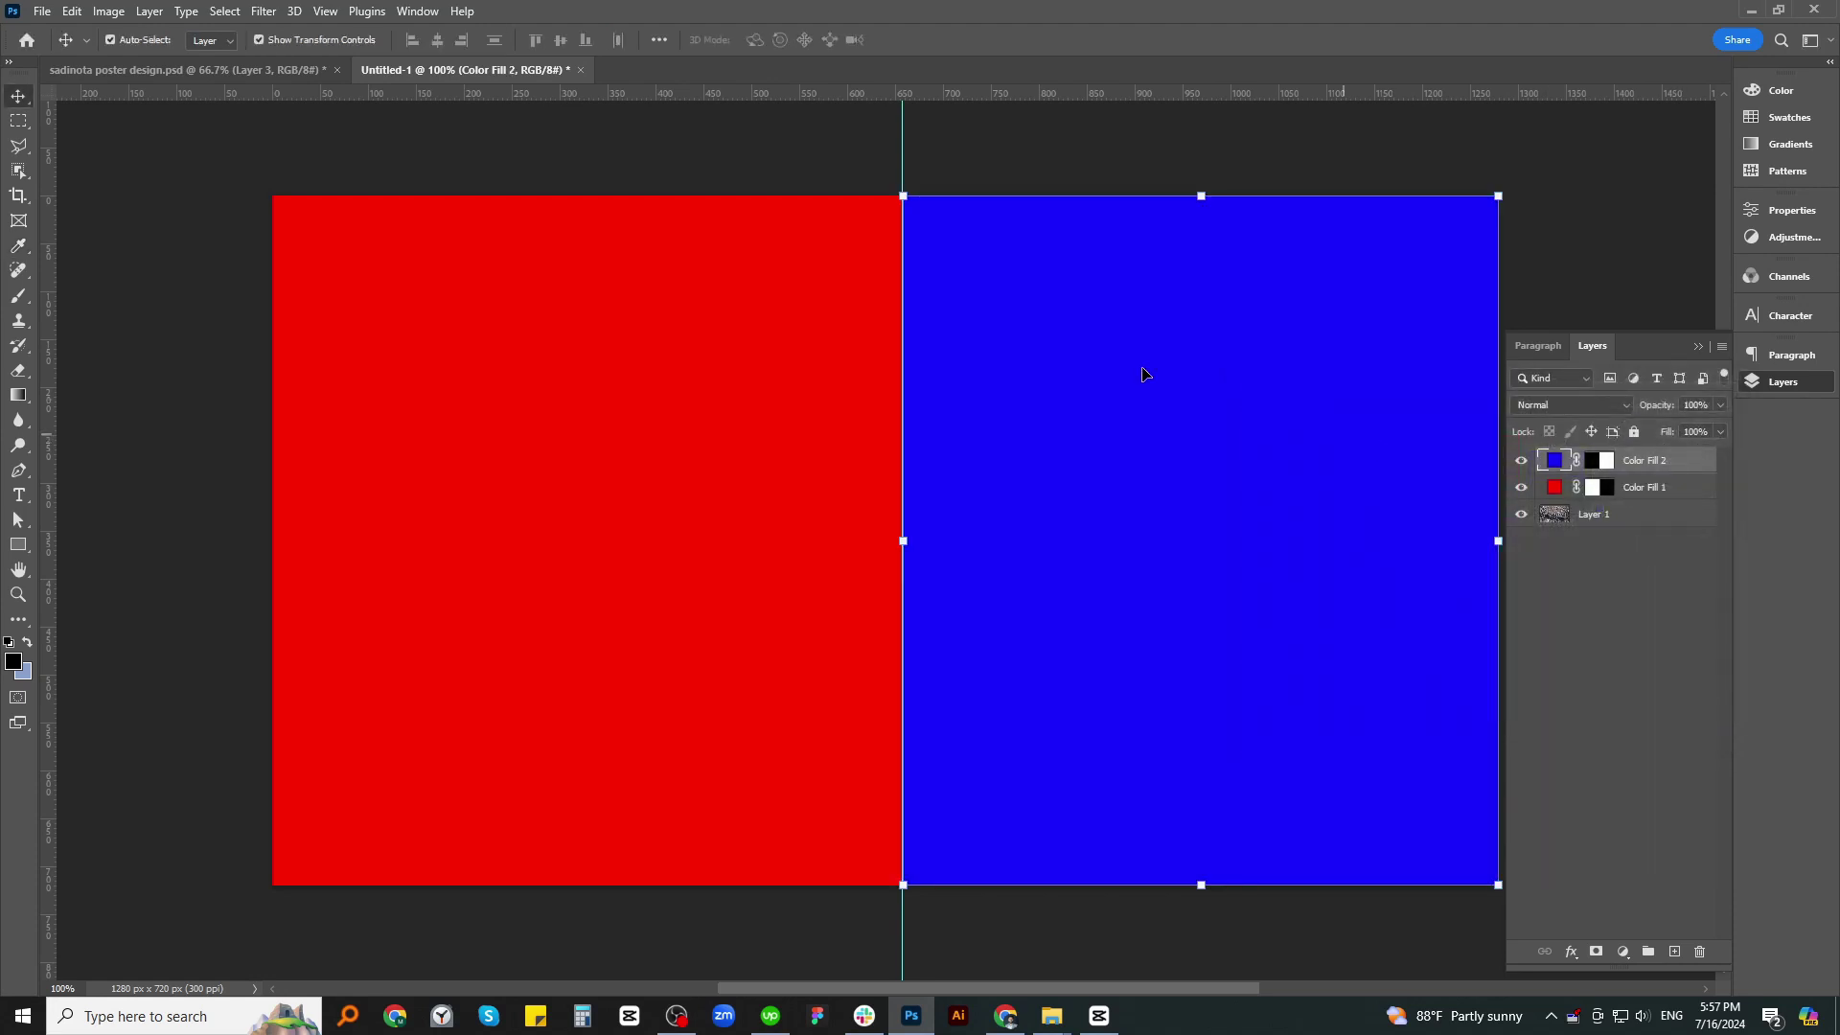
{"action": "left_click", "coordinate": [671, 343]}
{"action": "left_click", "coordinate": [1591, 405]}
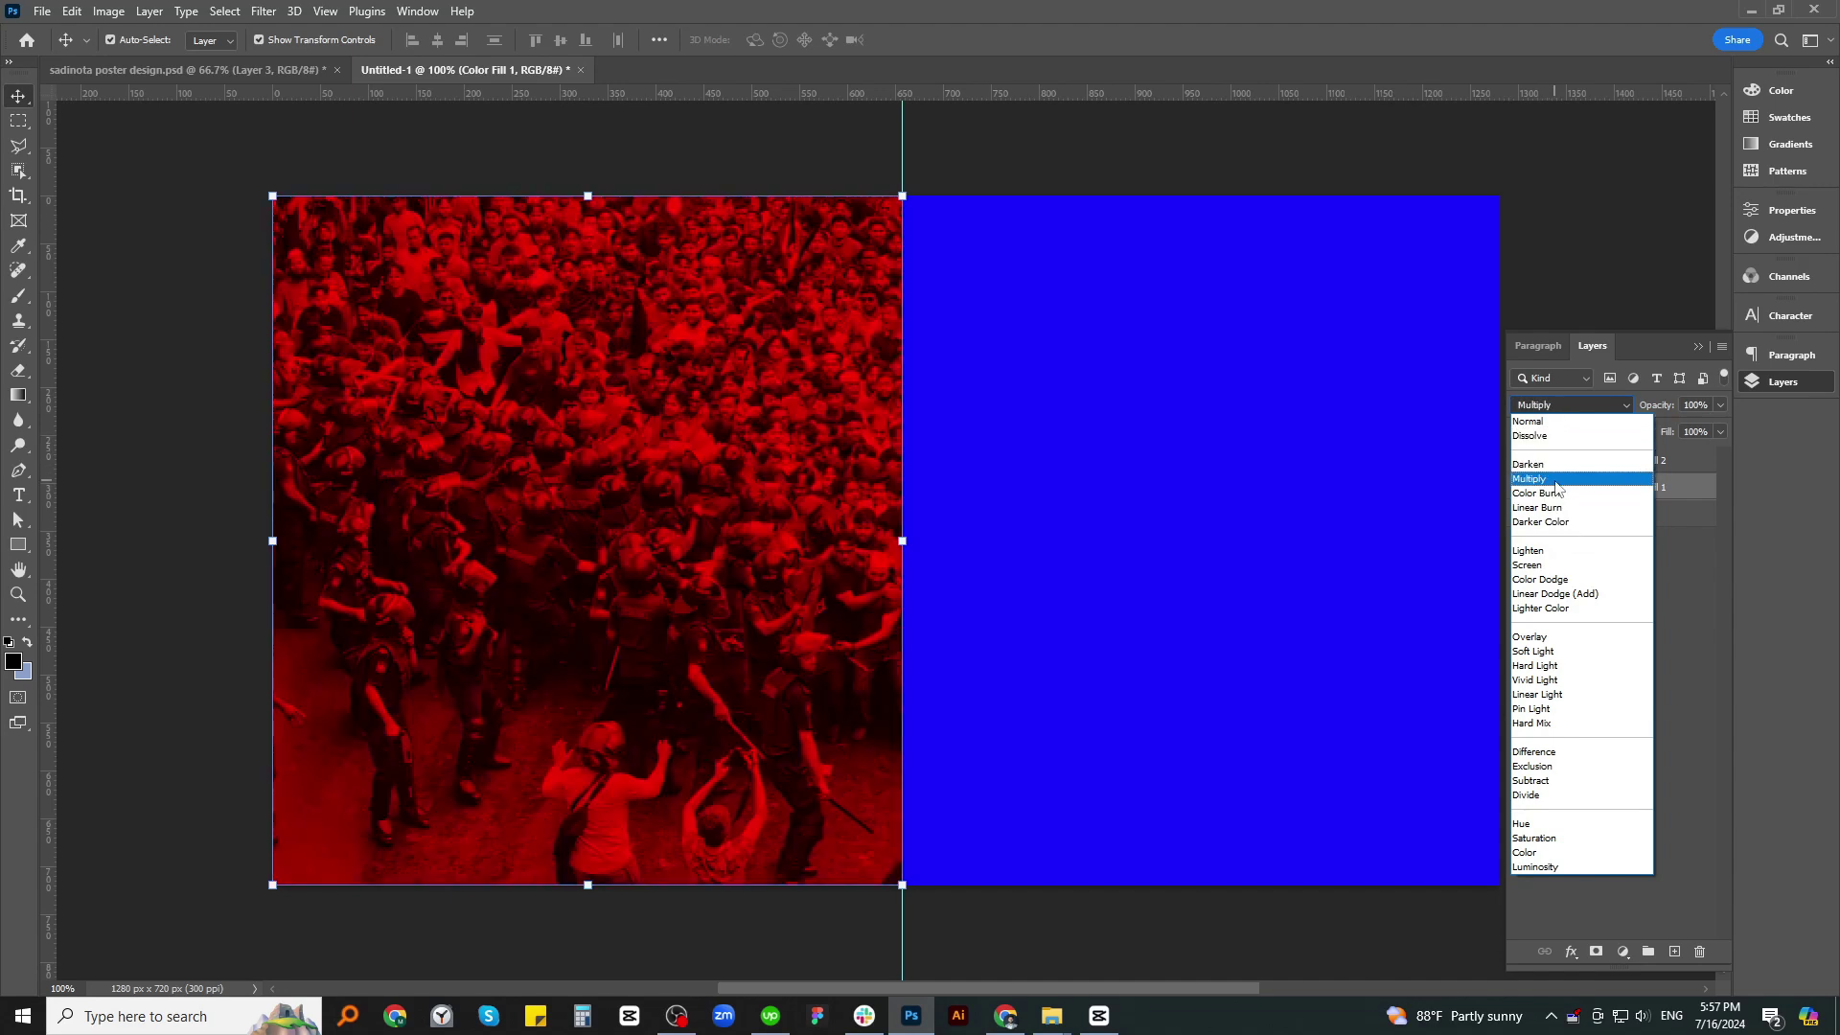
Preview several blend modes on the red fill and set it to Multiply
{"action": "key", "text": "Down"}
{"action": "key", "text": "Down"}
{"action": "key", "text": "Down"}
{"action": "key", "text": "Down"}
{"action": "key", "text": "Down"}
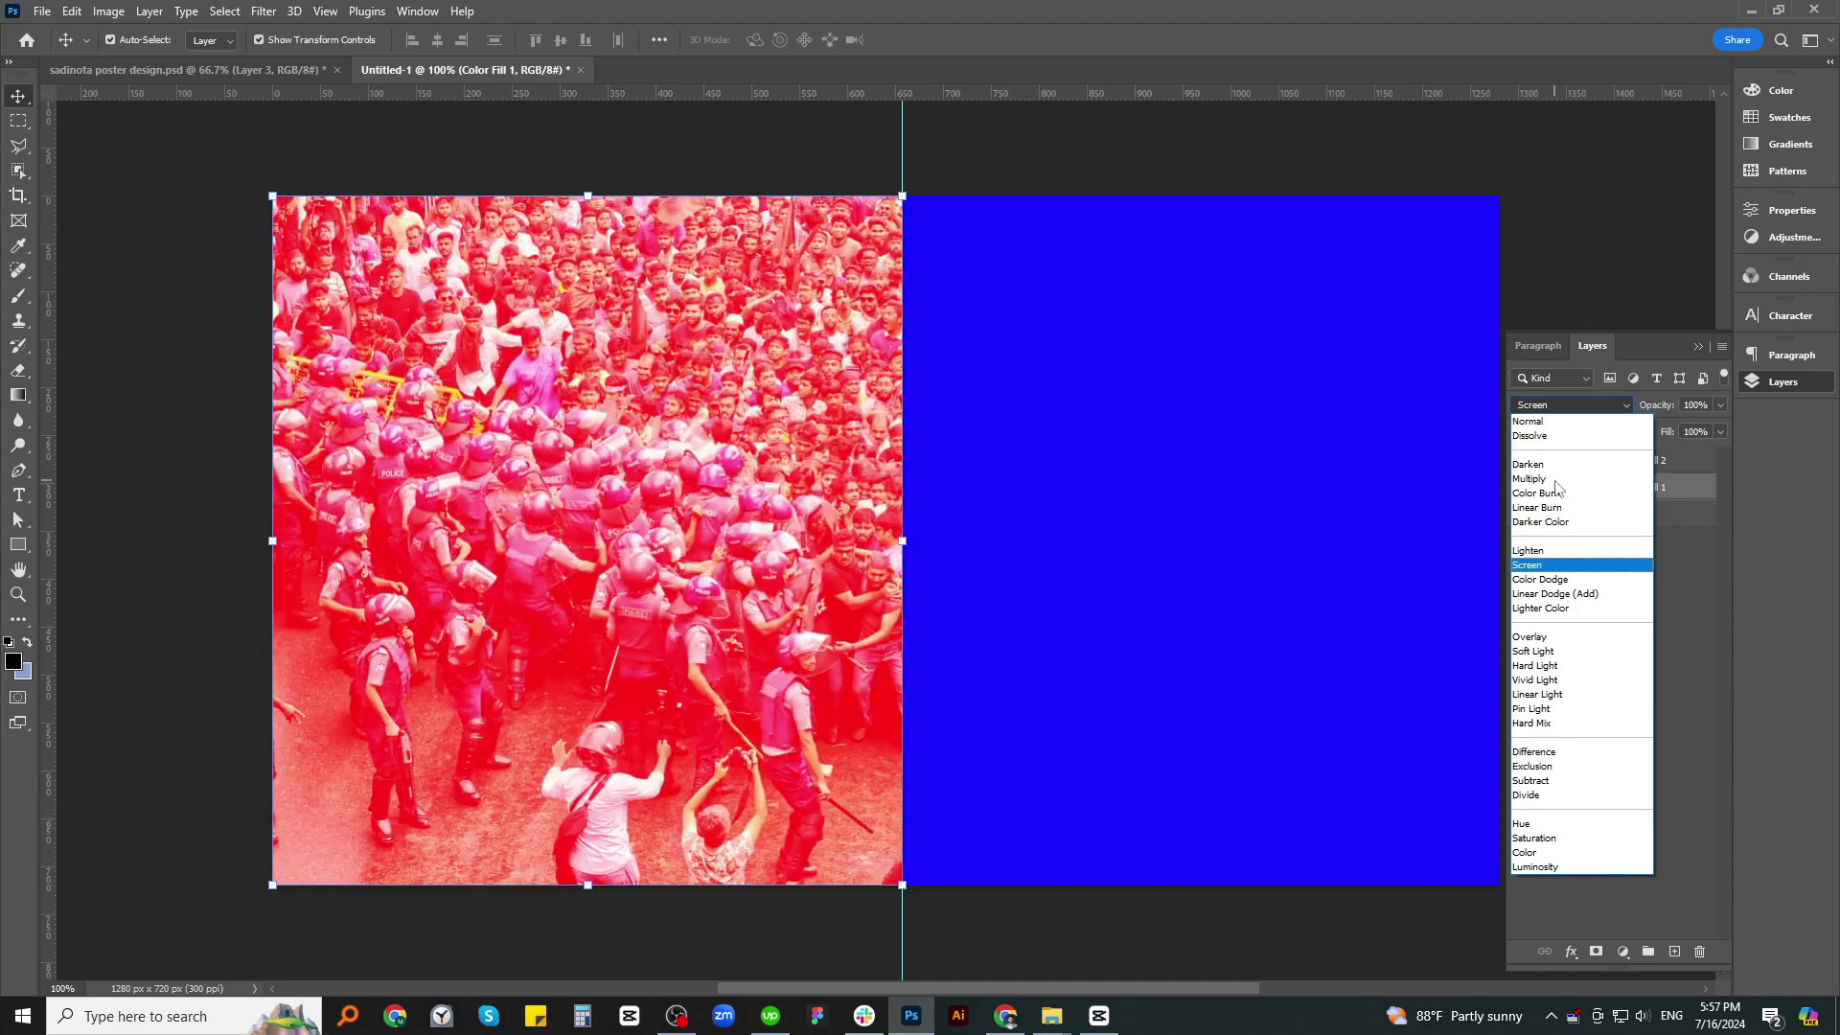
{"action": "key", "text": "Down"}
{"action": "key", "text": "Down"}
{"action": "key", "text": "Down"}
{"action": "key", "text": "Down"}
{"action": "key", "text": "Down"}
{"action": "key", "text": "Down"}
{"action": "key", "text": "Up"}
{"action": "key", "text": "Up"}
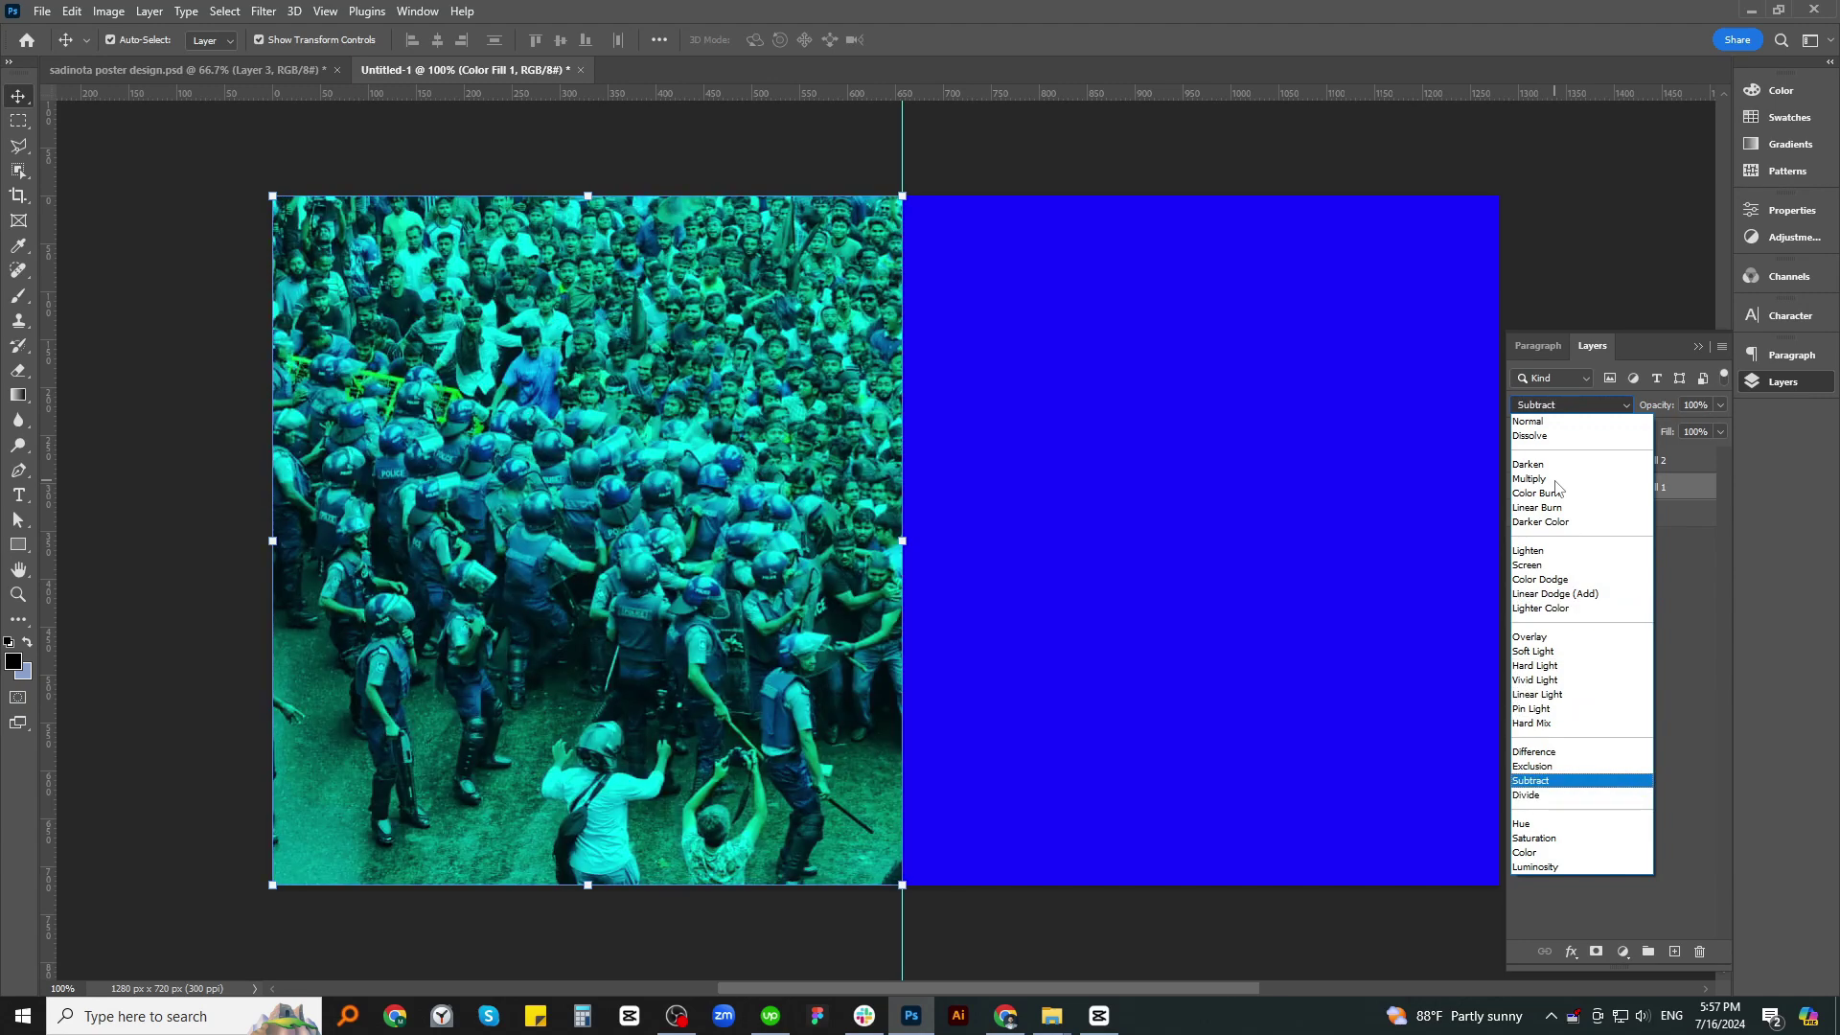
{"action": "key", "text": "Up"}
{"action": "key", "text": "Up"}
{"action": "key", "text": "Up"}
{"action": "key", "text": "Up"}
{"action": "key", "text": "Up"}
{"action": "key", "text": "Up"}
{"action": "key", "text": "Up"}
{"action": "key", "text": "Up"}
{"action": "key", "text": "Up"}
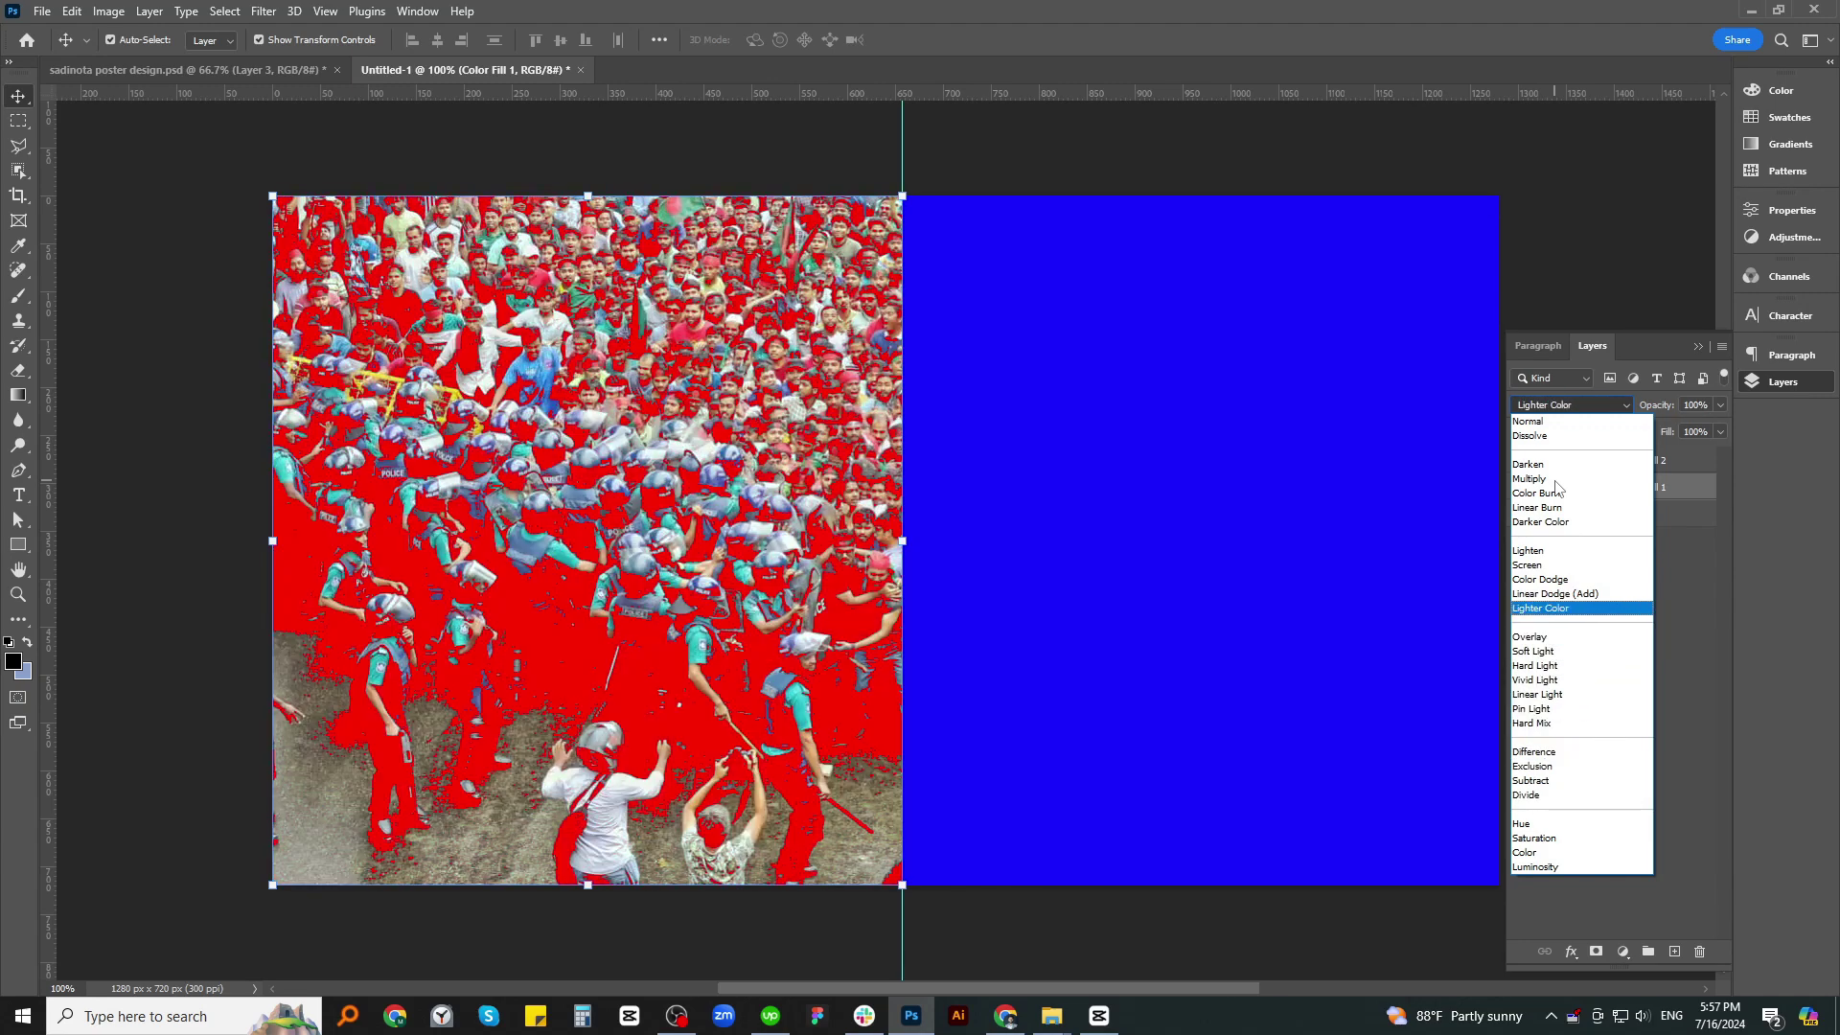
{"action": "key", "text": "Down"}
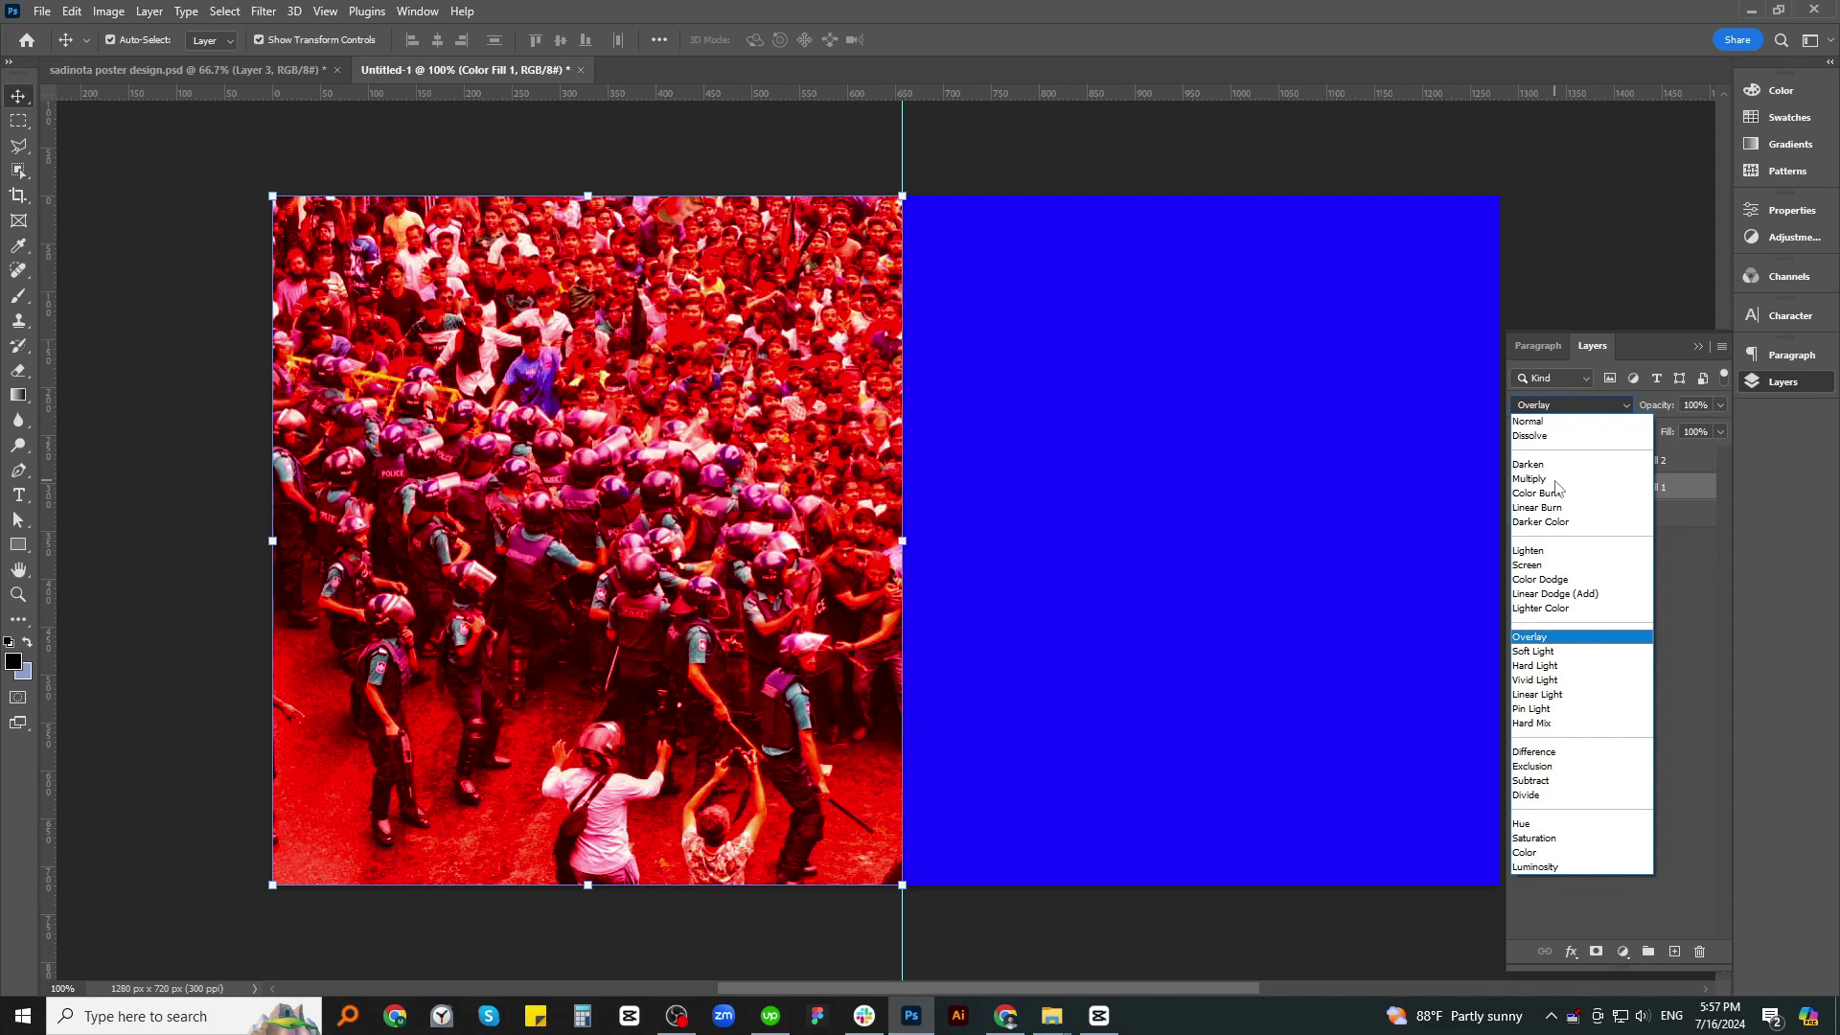
{"action": "key", "text": "Up"}
{"action": "key", "text": "Up"}
{"action": "key", "text": "Up"}
{"action": "key", "text": "Up"}
{"action": "key", "text": "Up"}
{"action": "key", "text": "Up"}
{"action": "key", "text": "Up"}
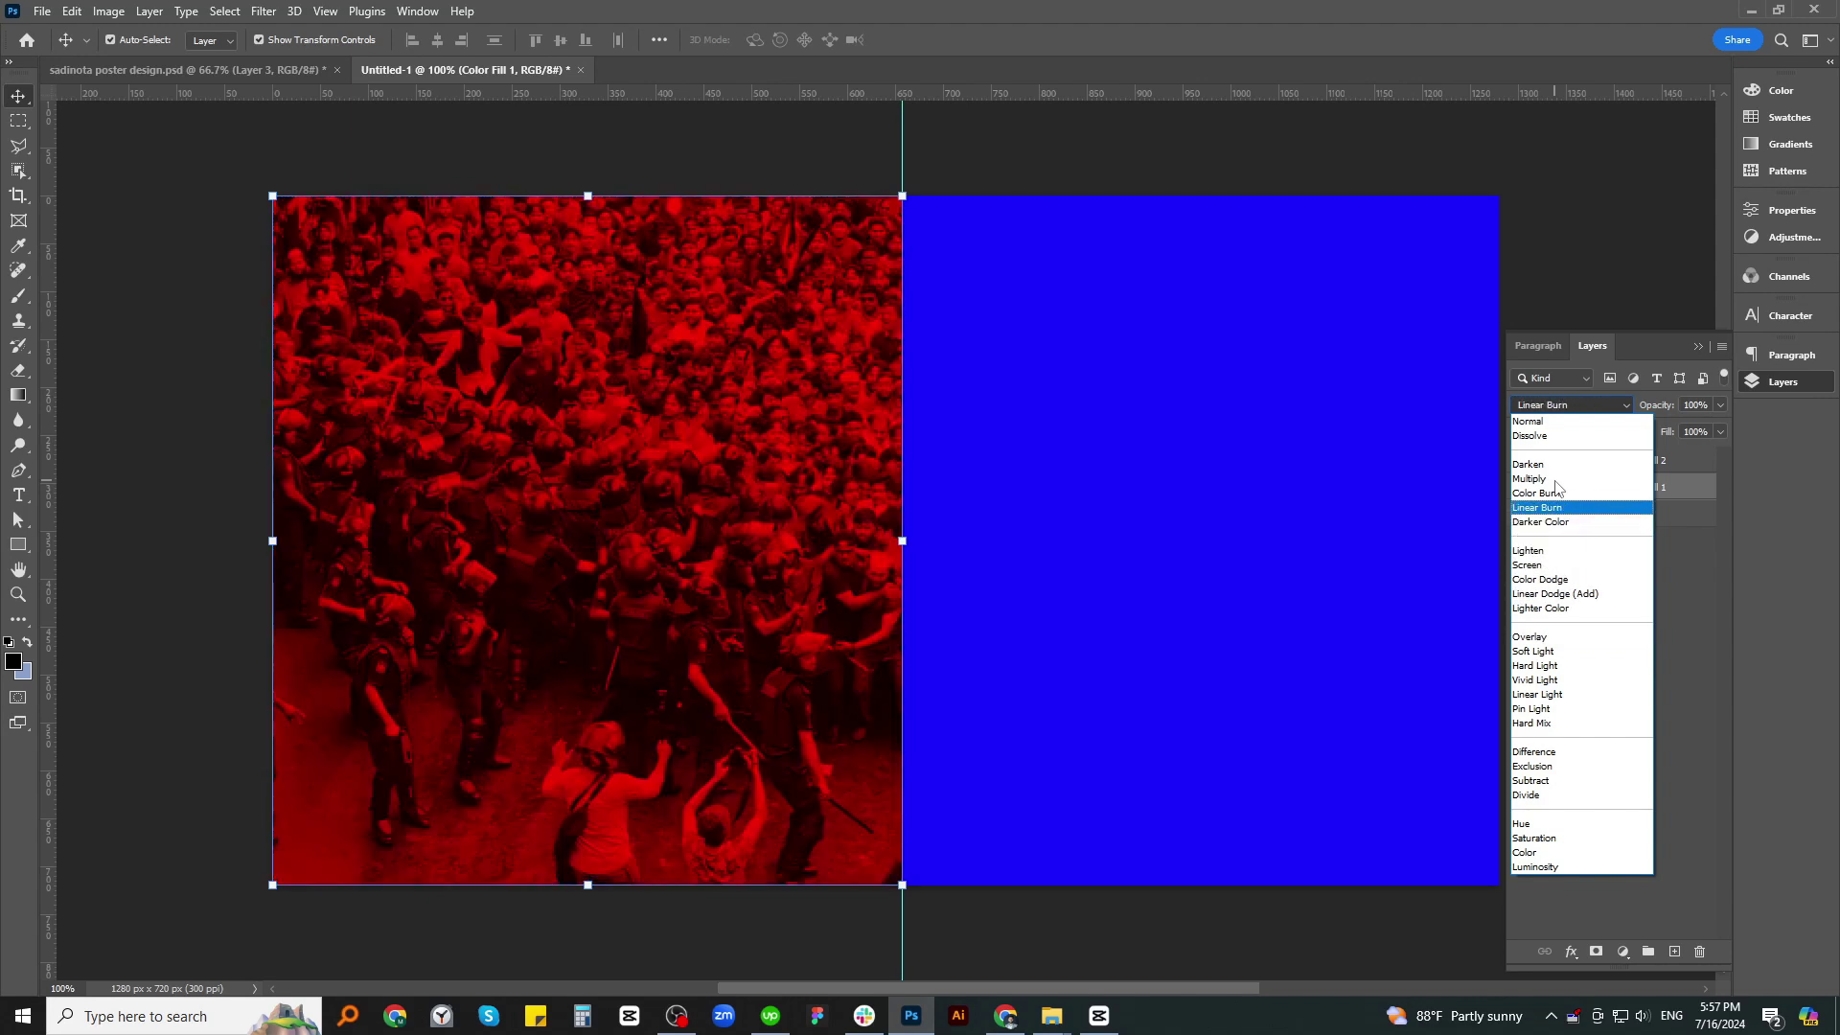
{"action": "key", "text": "Up"}
{"action": "key", "text": "Up"}
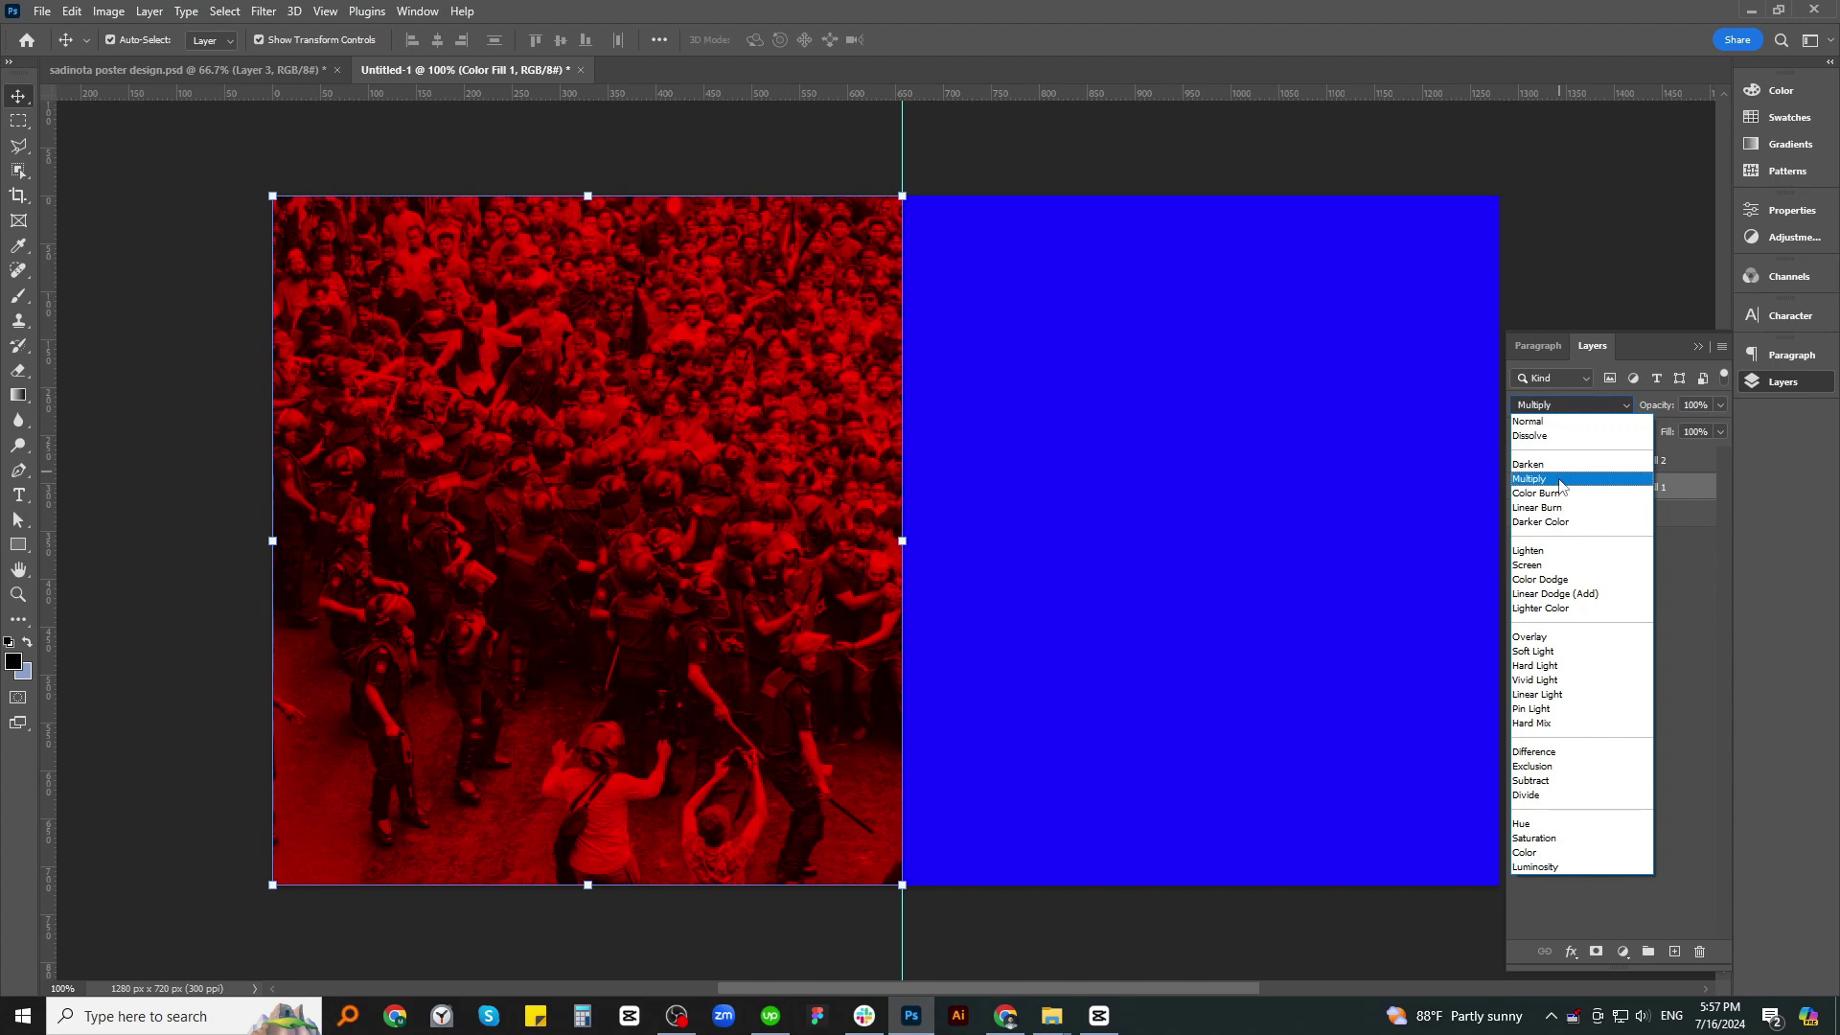
{"action": "left_click", "coordinate": [1561, 480]}
Set the blue Color Fill 2 layer's blend mode to Multiply
{"action": "left_click", "coordinate": [1371, 602]}
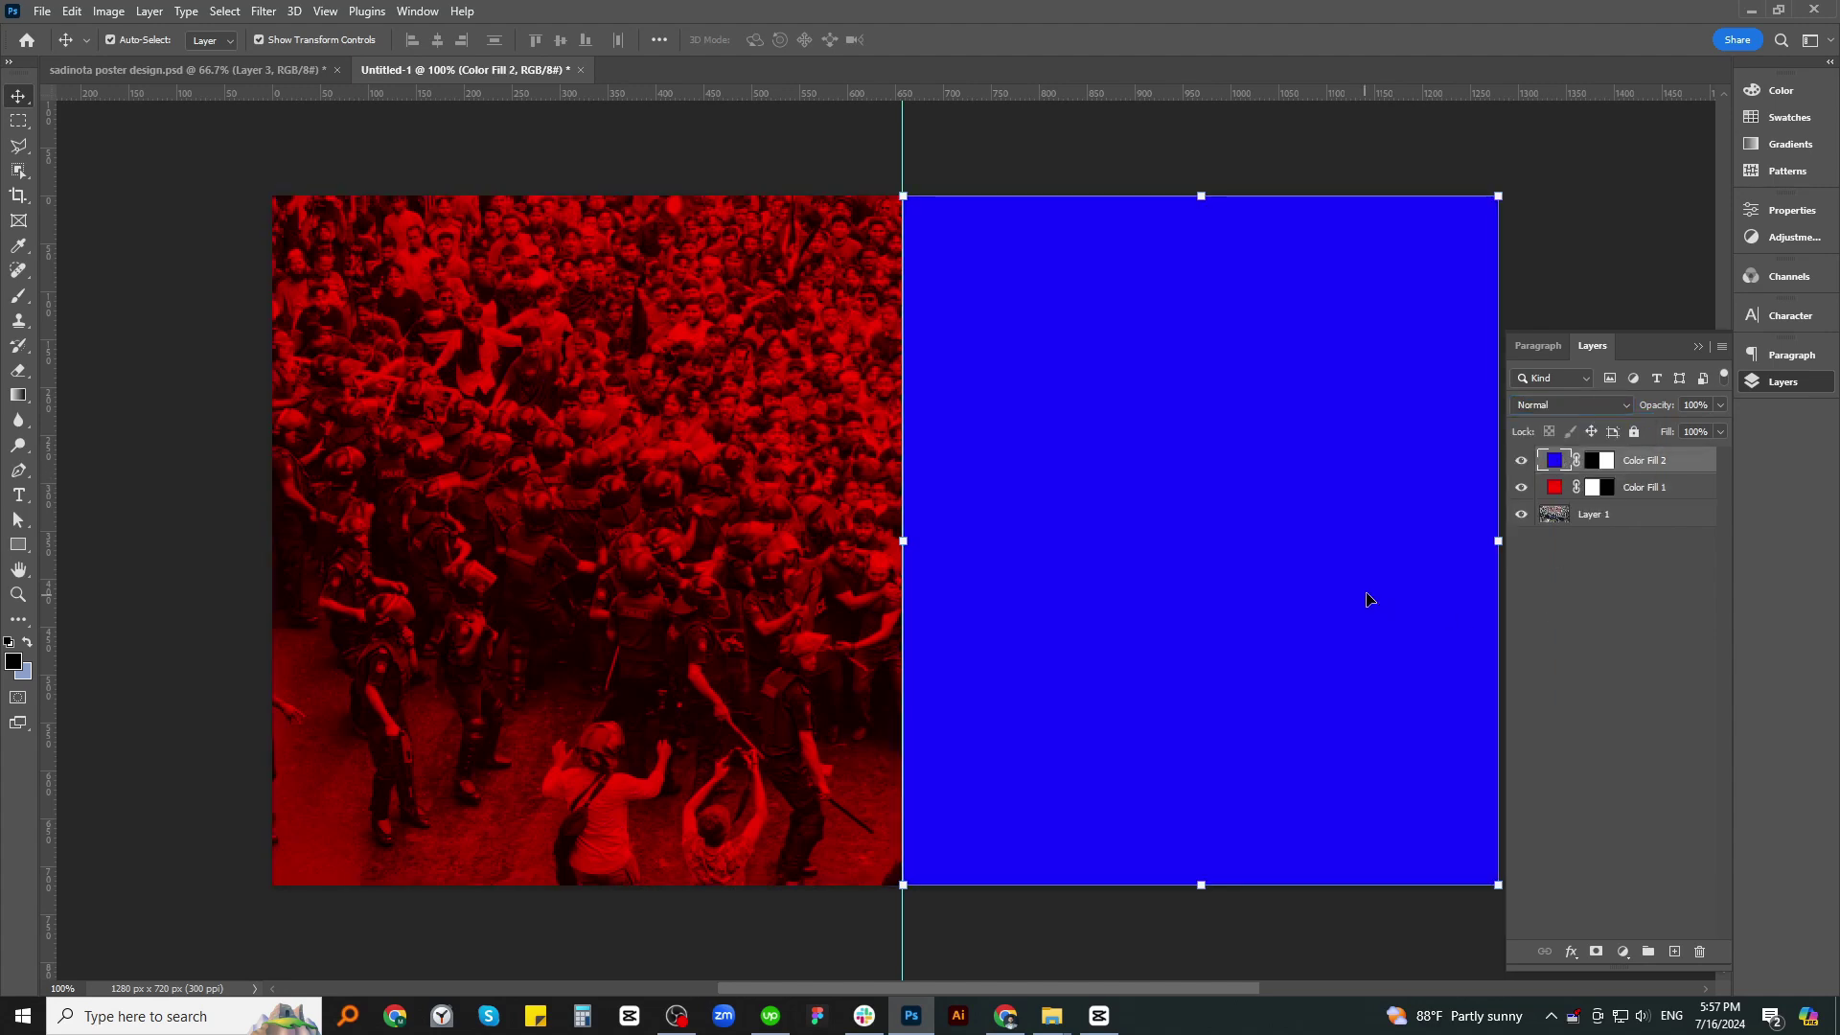
{"action": "left_click", "coordinate": [1563, 403]}
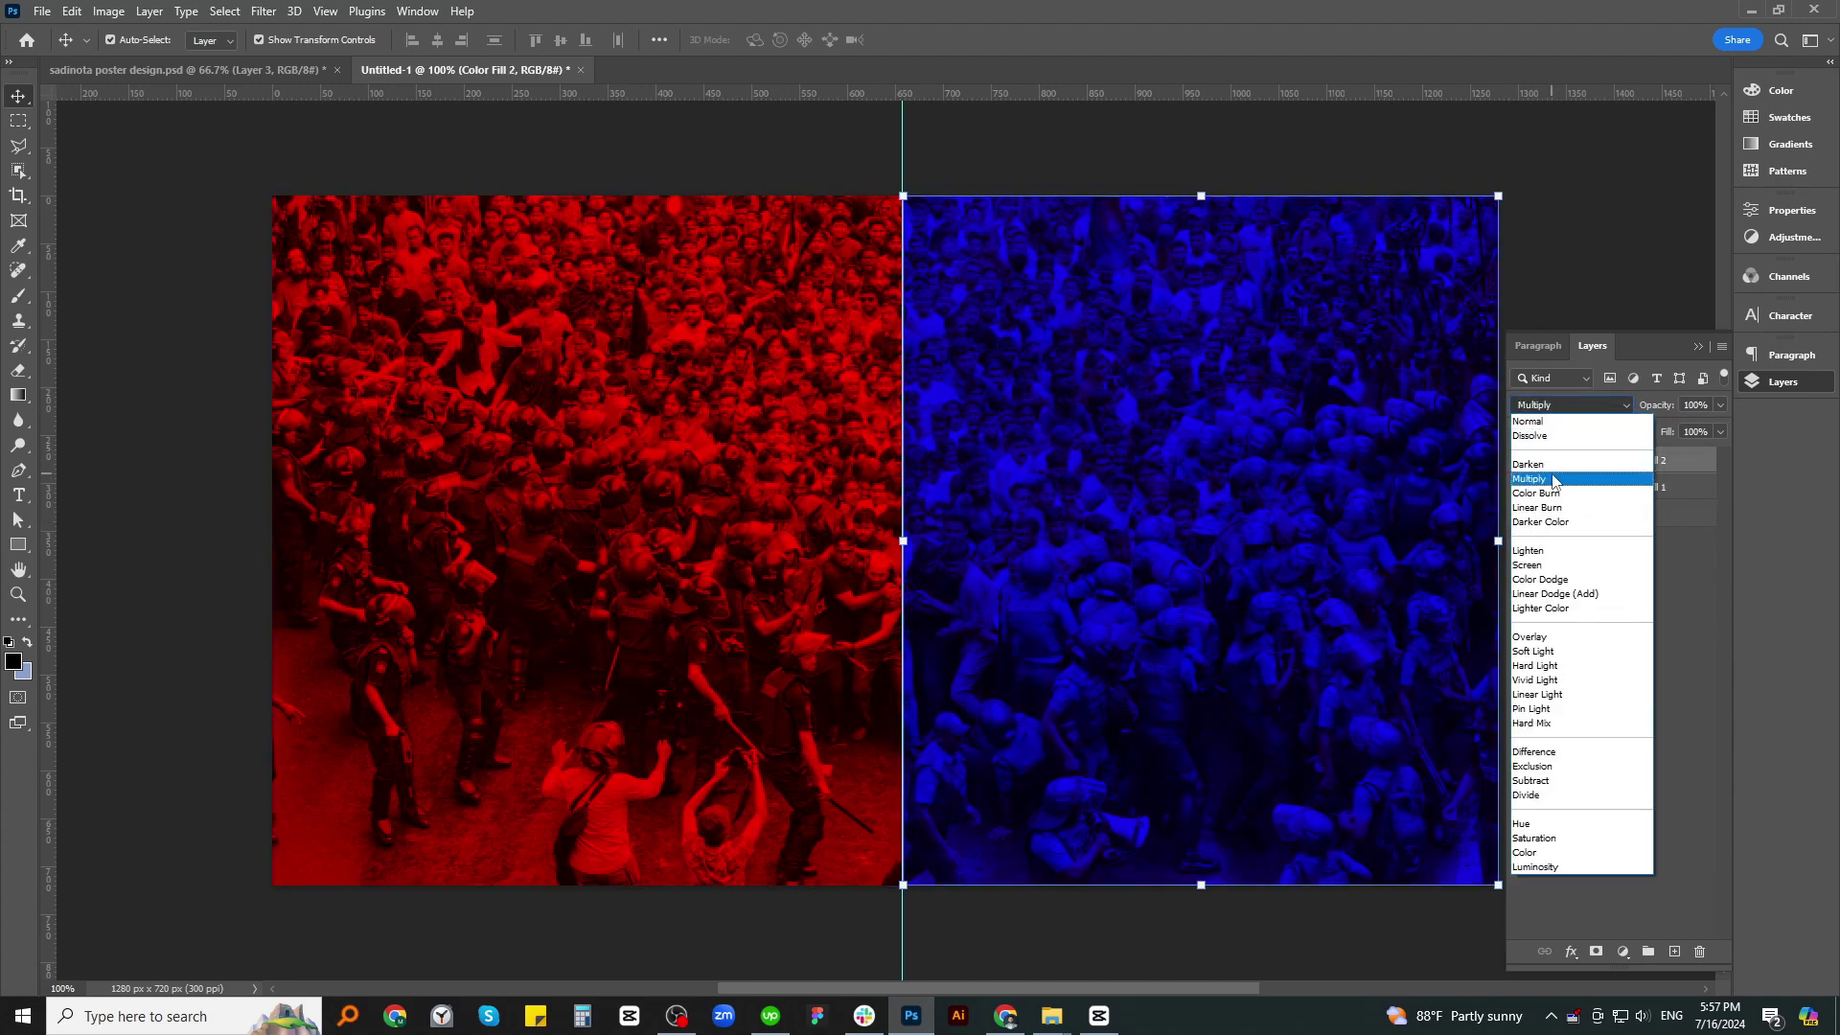
{"action": "left_click", "coordinate": [1554, 479]}
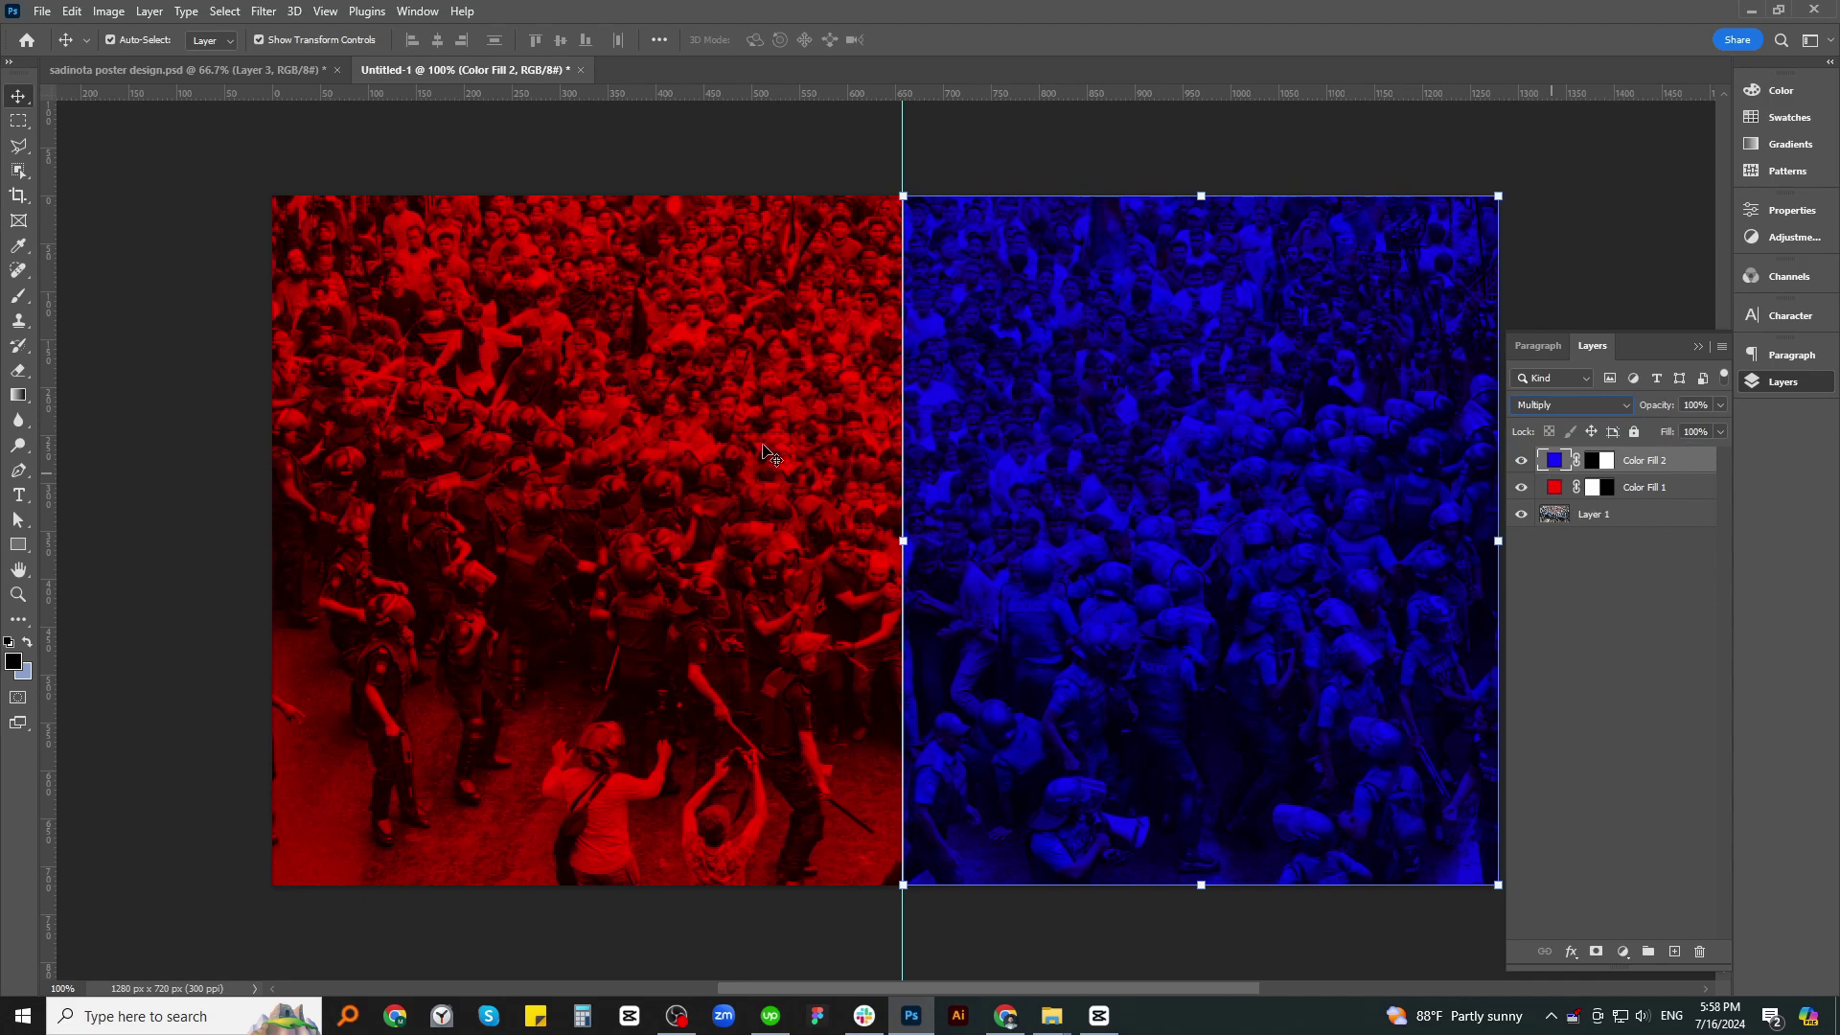
Lower the opacity of both the red and blue colour fills
{"action": "left_click", "coordinate": [417, 157]}
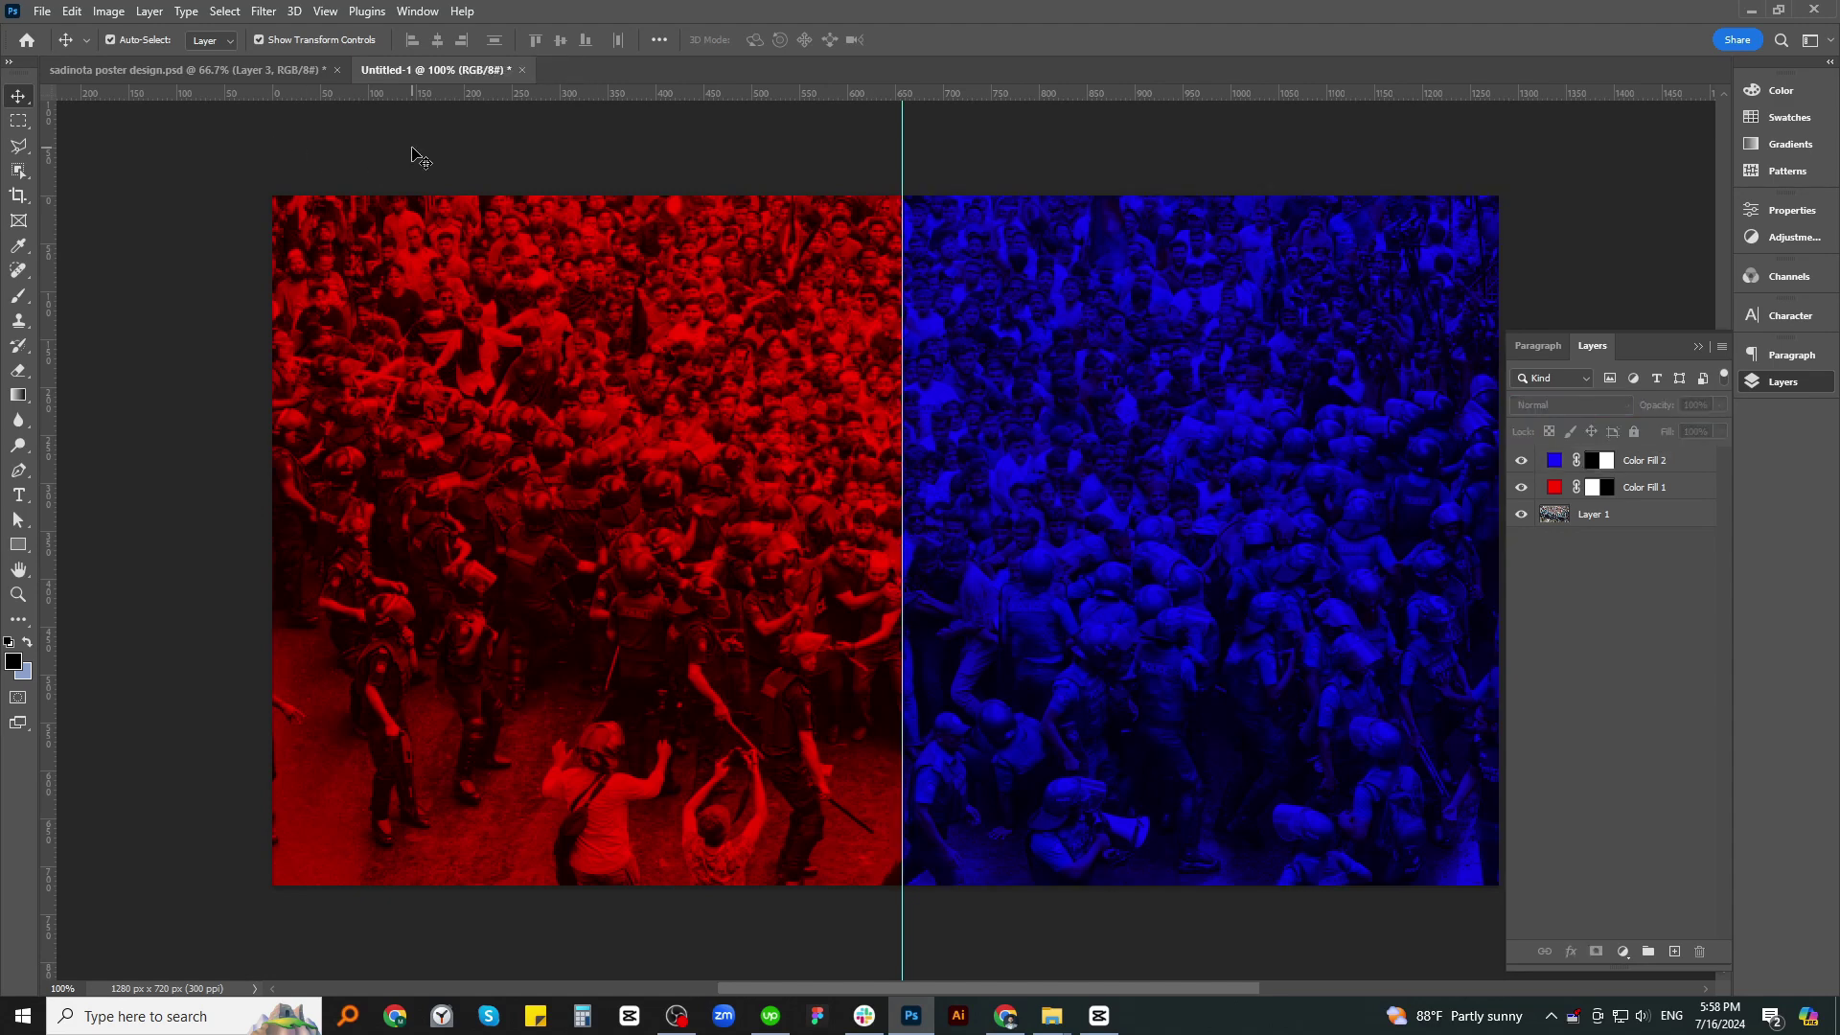
{"action": "left_click", "coordinate": [518, 350]}
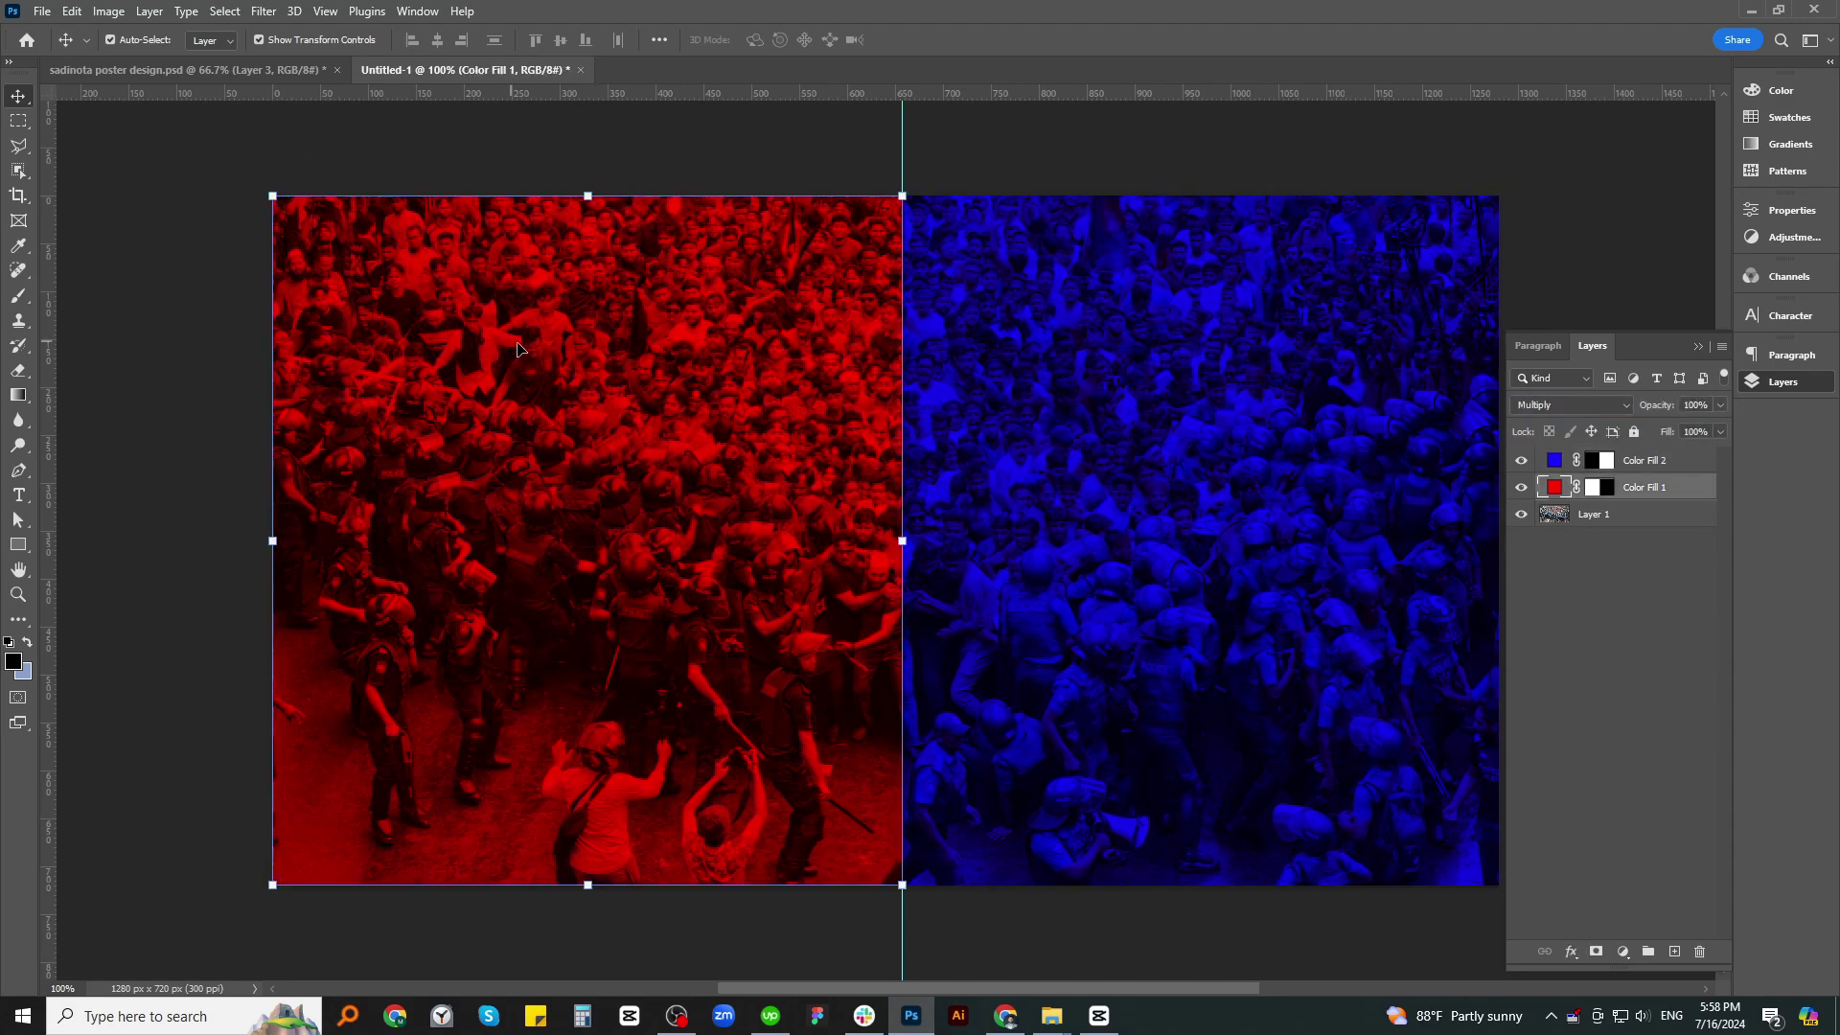
{"action": "left_click", "coordinate": [1138, 431], "text": "shift"}
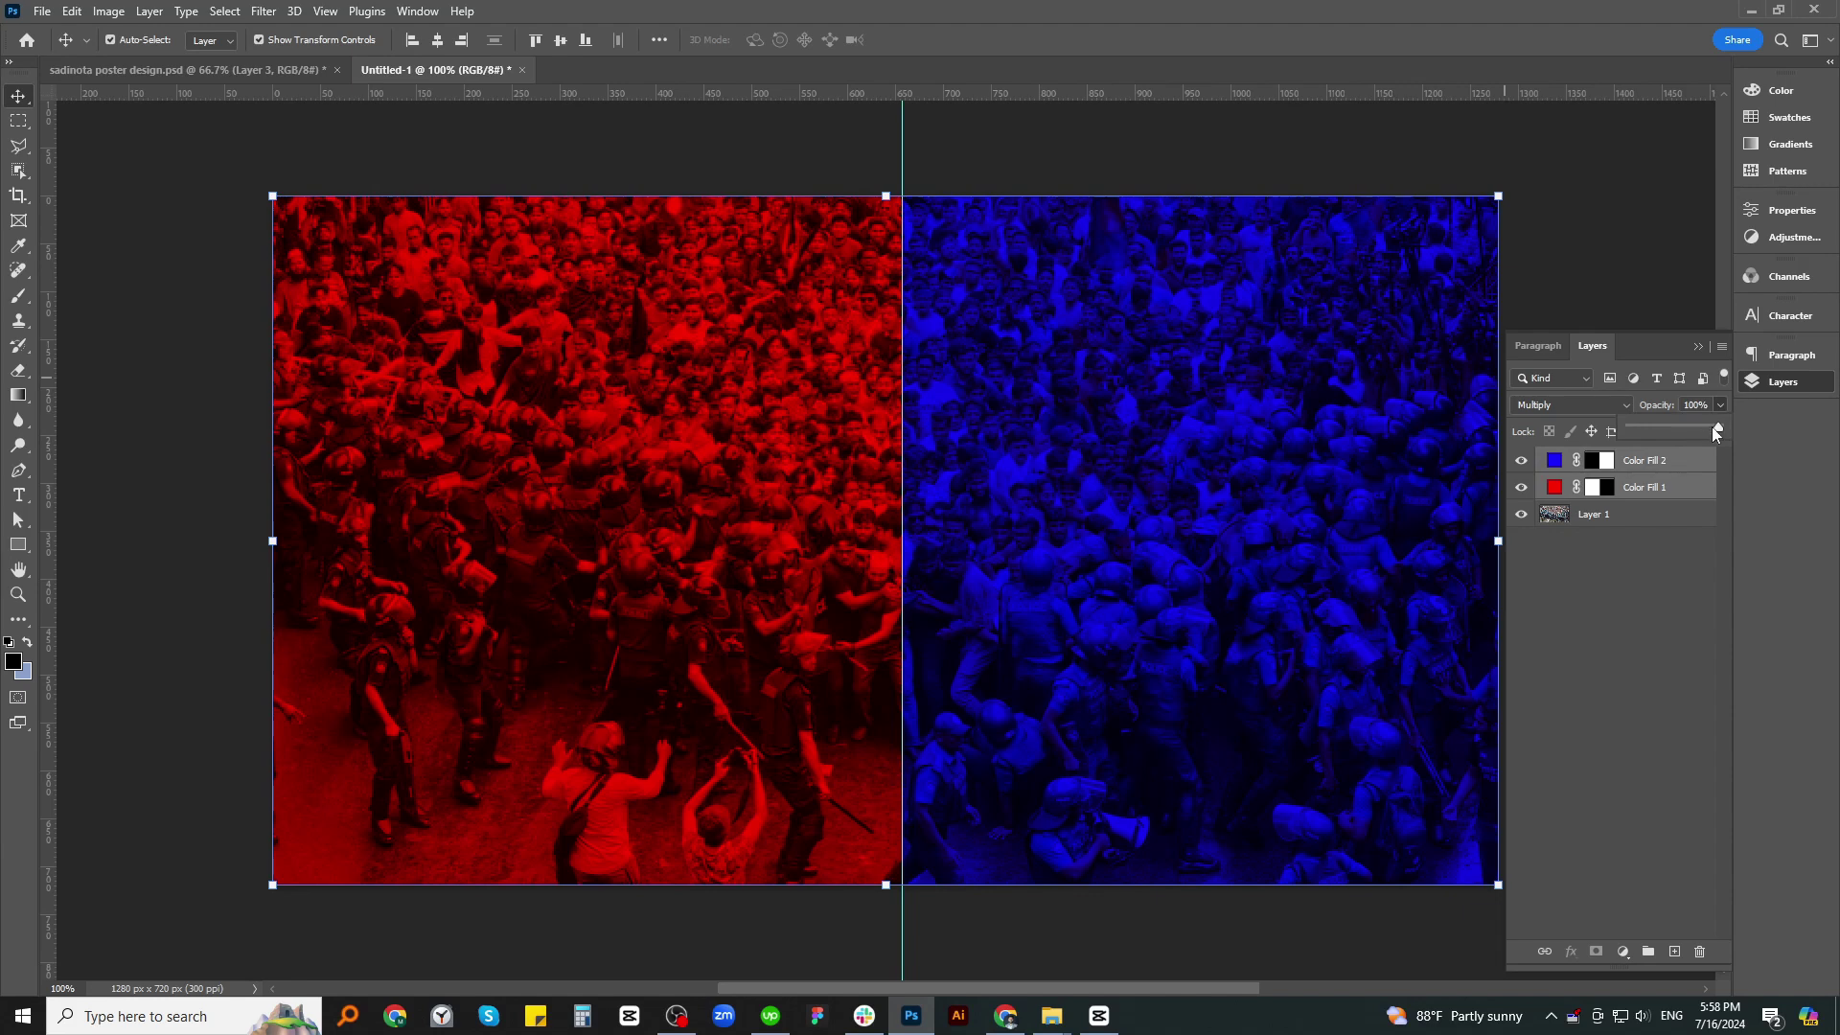
{"action": "mouse_move", "coordinate": [1712, 427]}
{"action": "left_mouse_down"}
{"action": "mouse_move", "coordinate": [1695, 433]}
{"action": "mouse_move", "coordinate": [1717, 433]}
{"action": "left_mouse_up"}
{"action": "left_click", "coordinate": [1605, 207]}
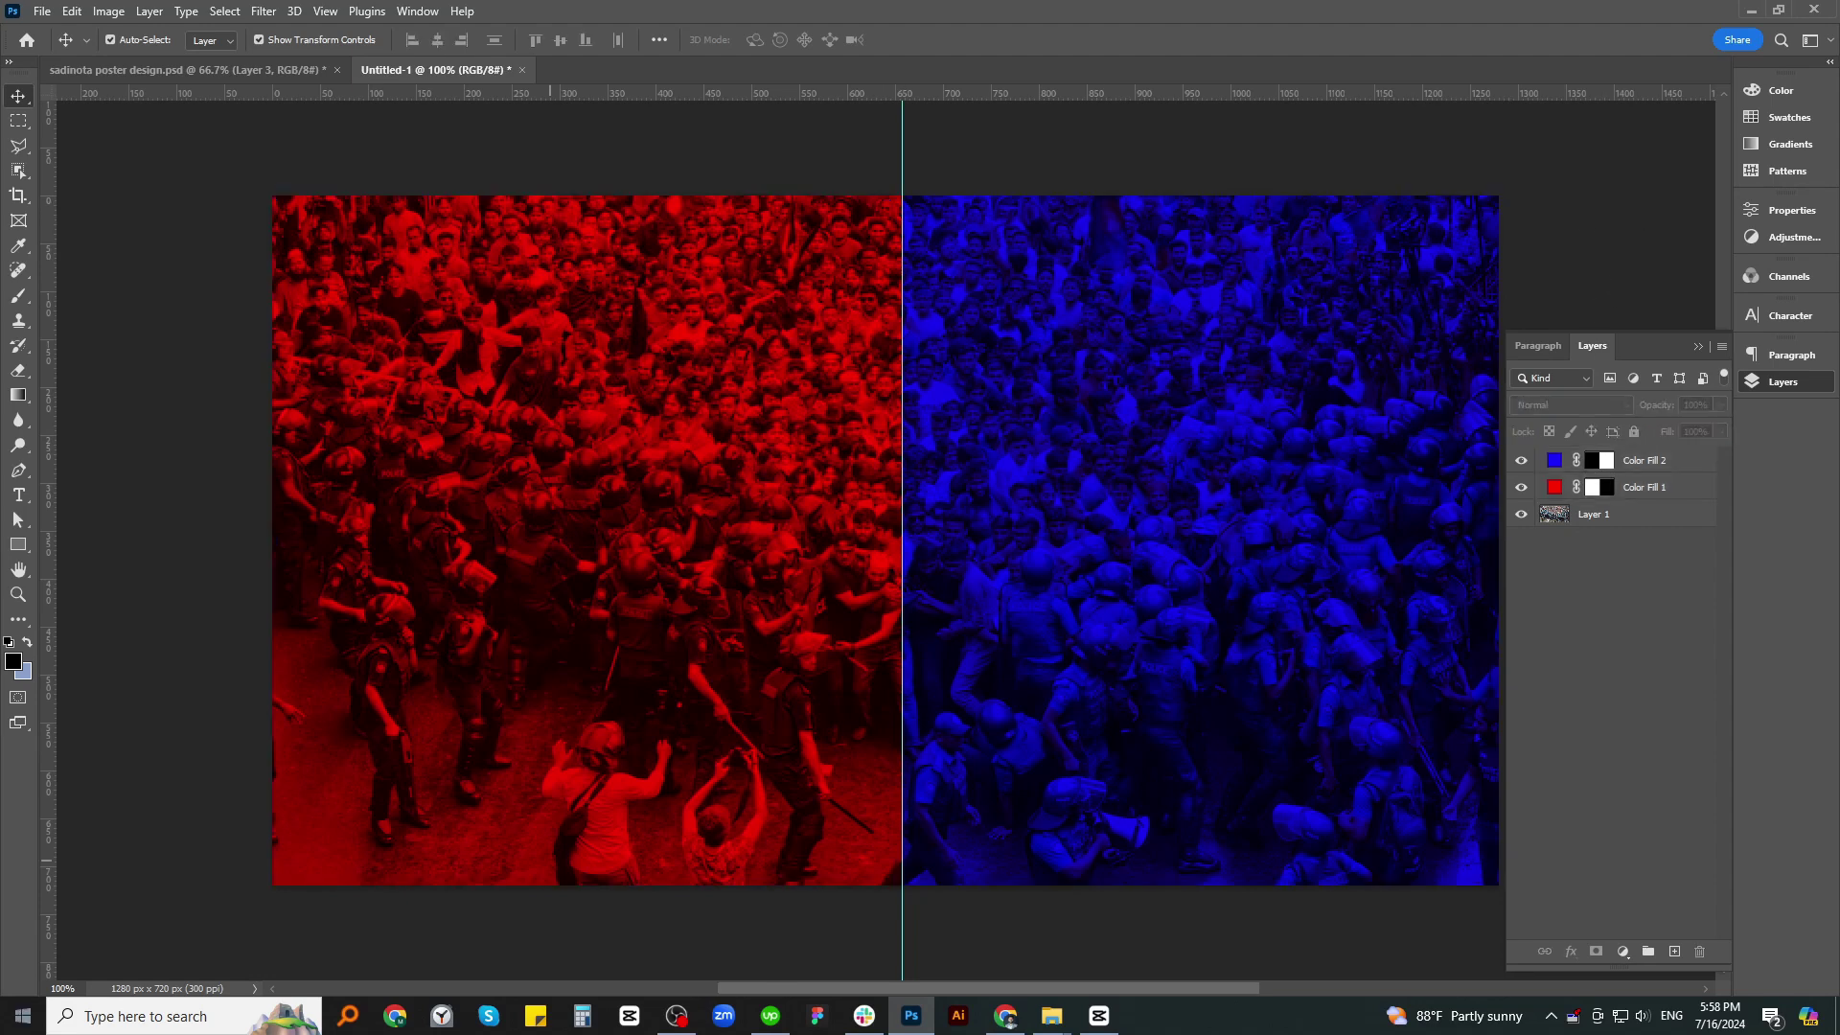
Clear the guide, start a text layer, and switch the keyboard to Bangla Unicode
{"action": "key", "text": "ctrl+semicolon"}
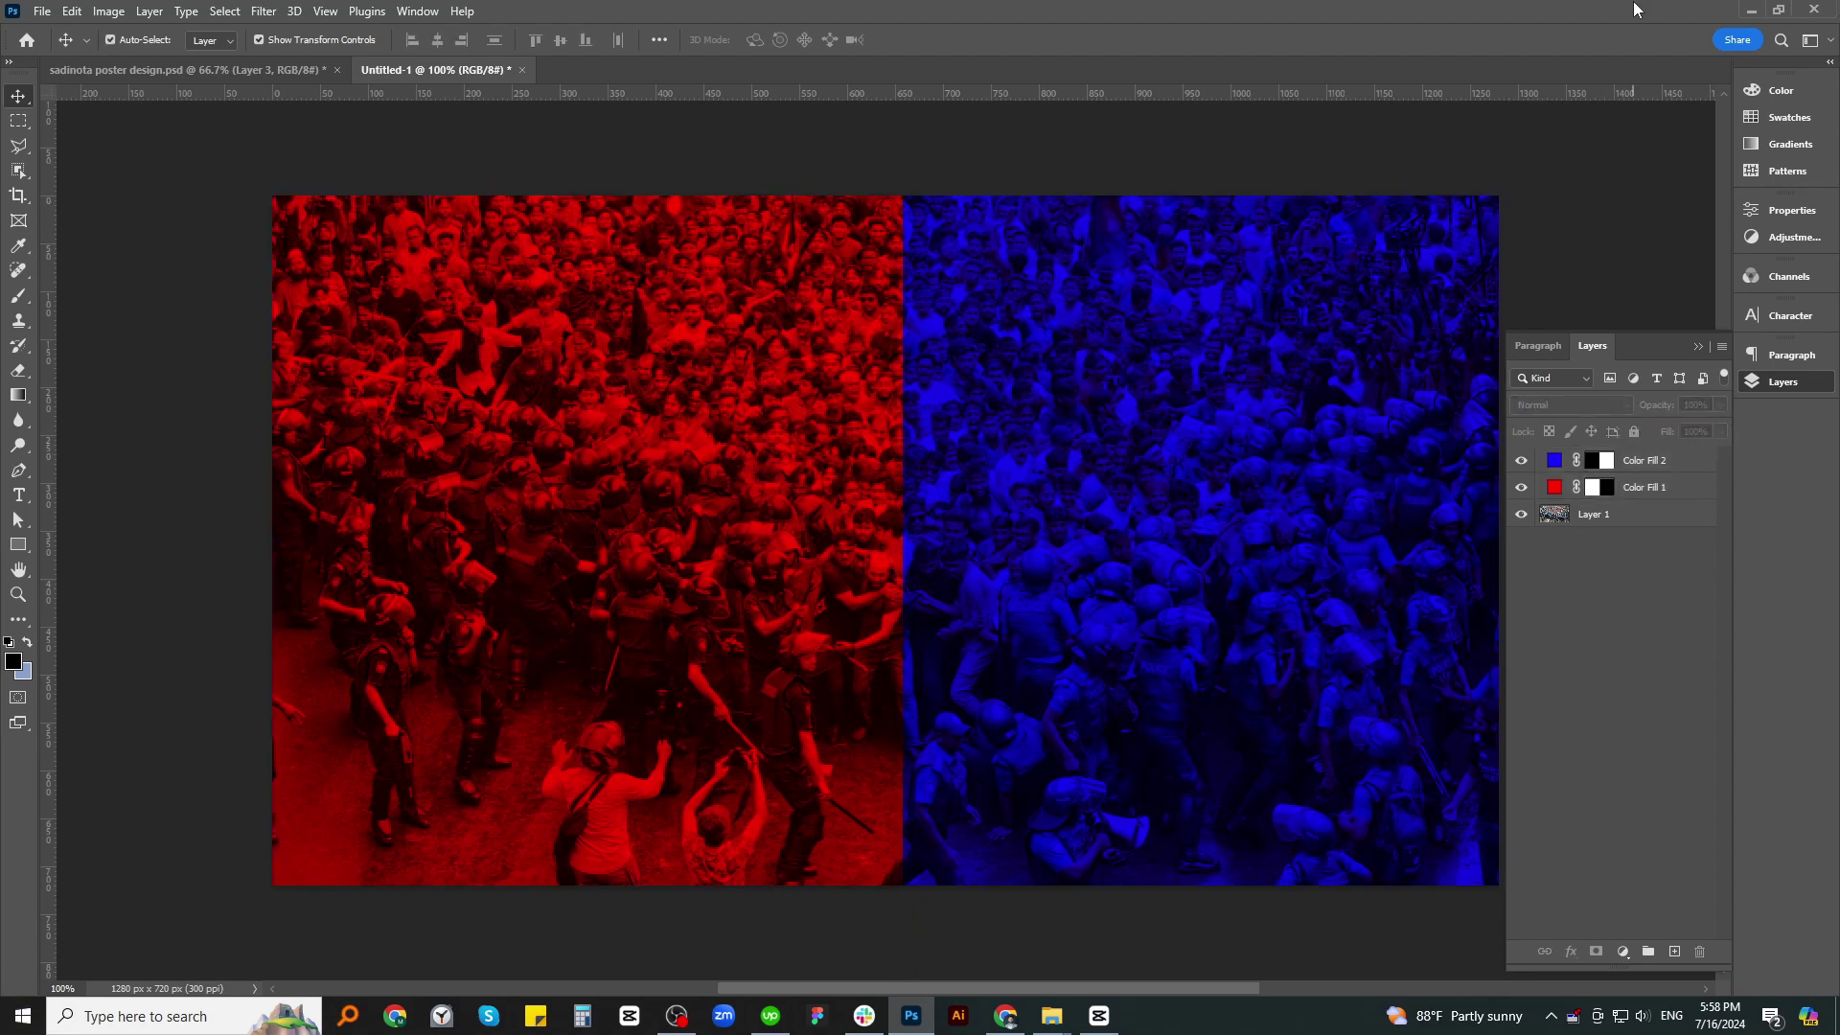
{"action": "left_click", "coordinate": [18, 501]}
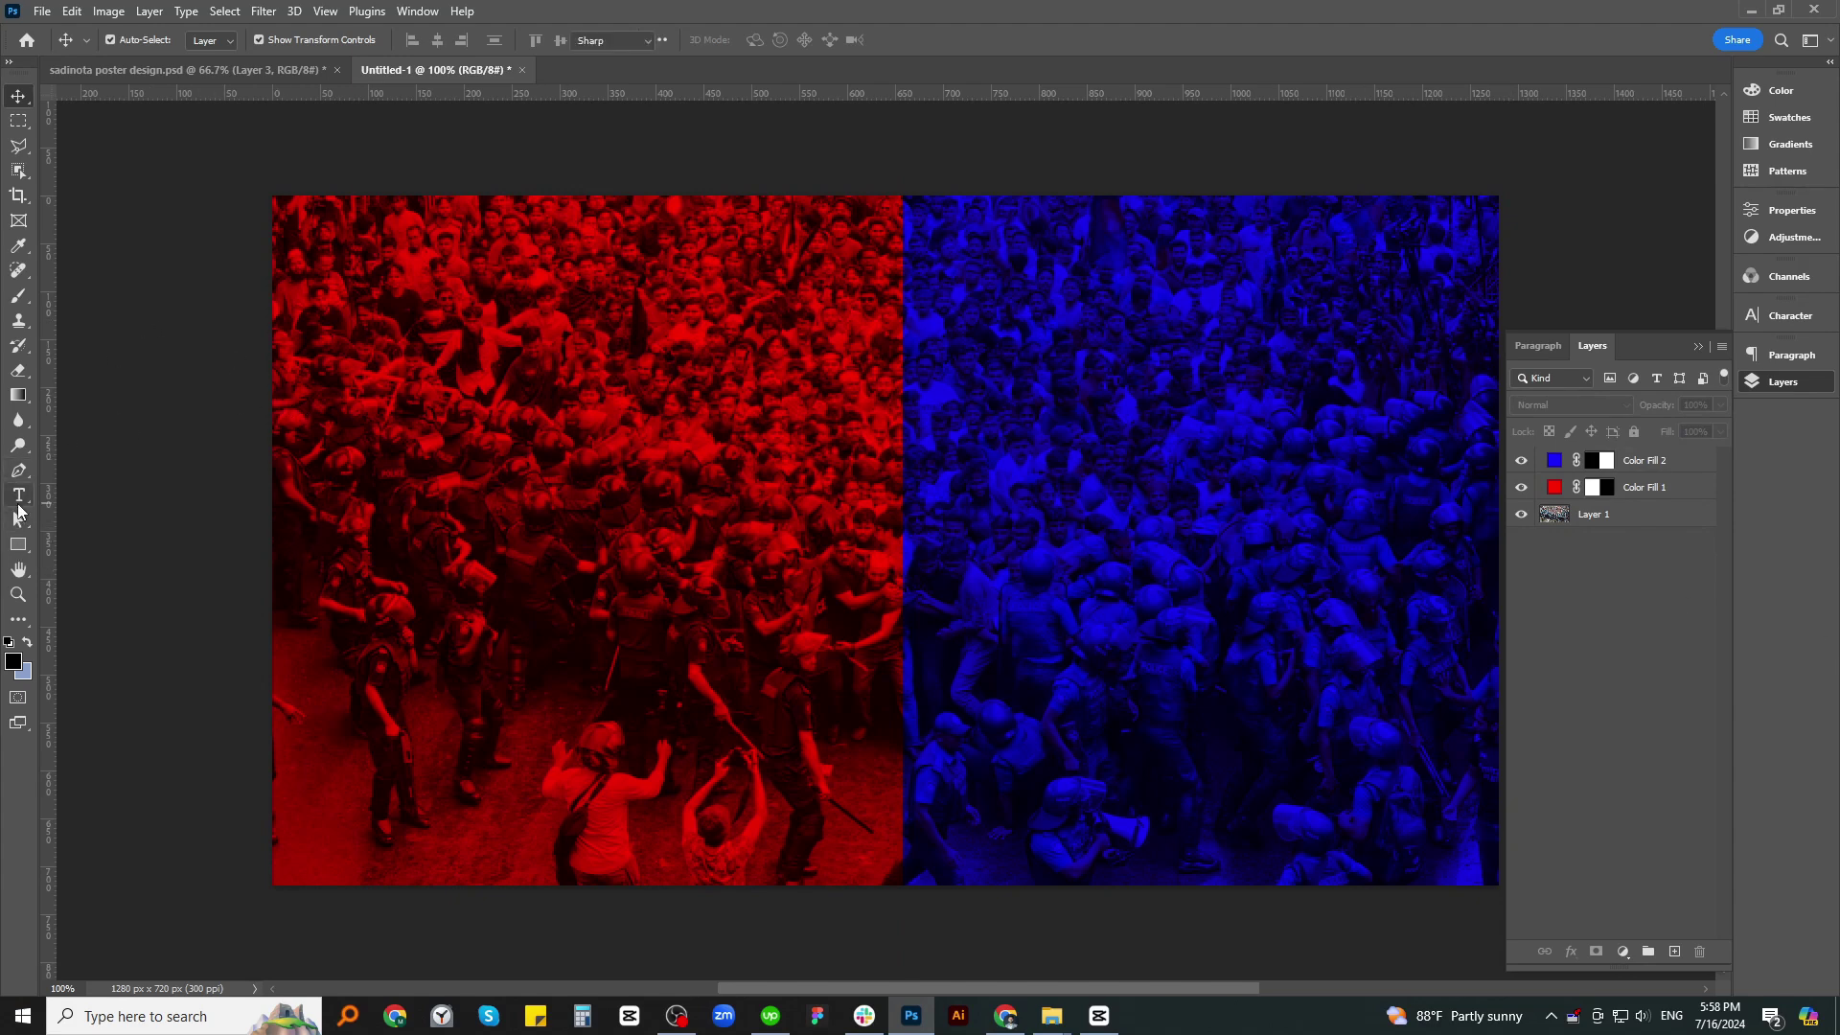
{"action": "left_click", "coordinate": [575, 503]}
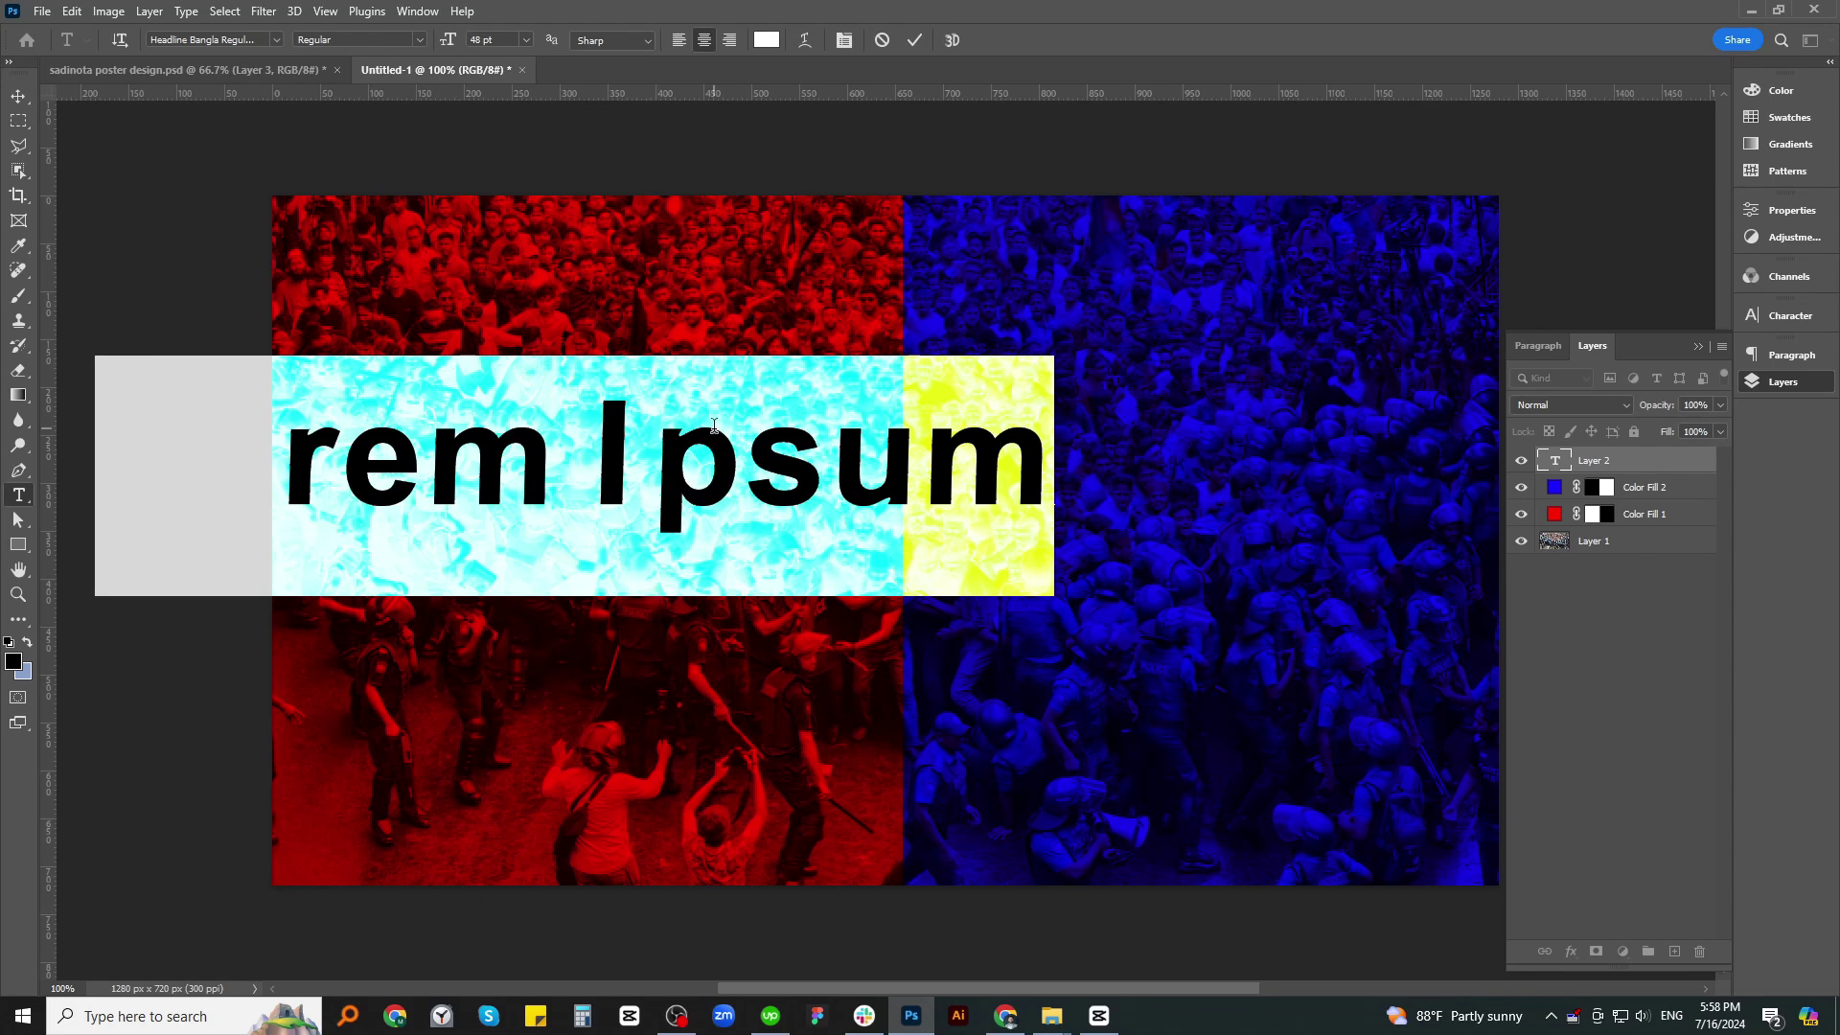
{"action": "left_click", "coordinate": [1551, 1016]}
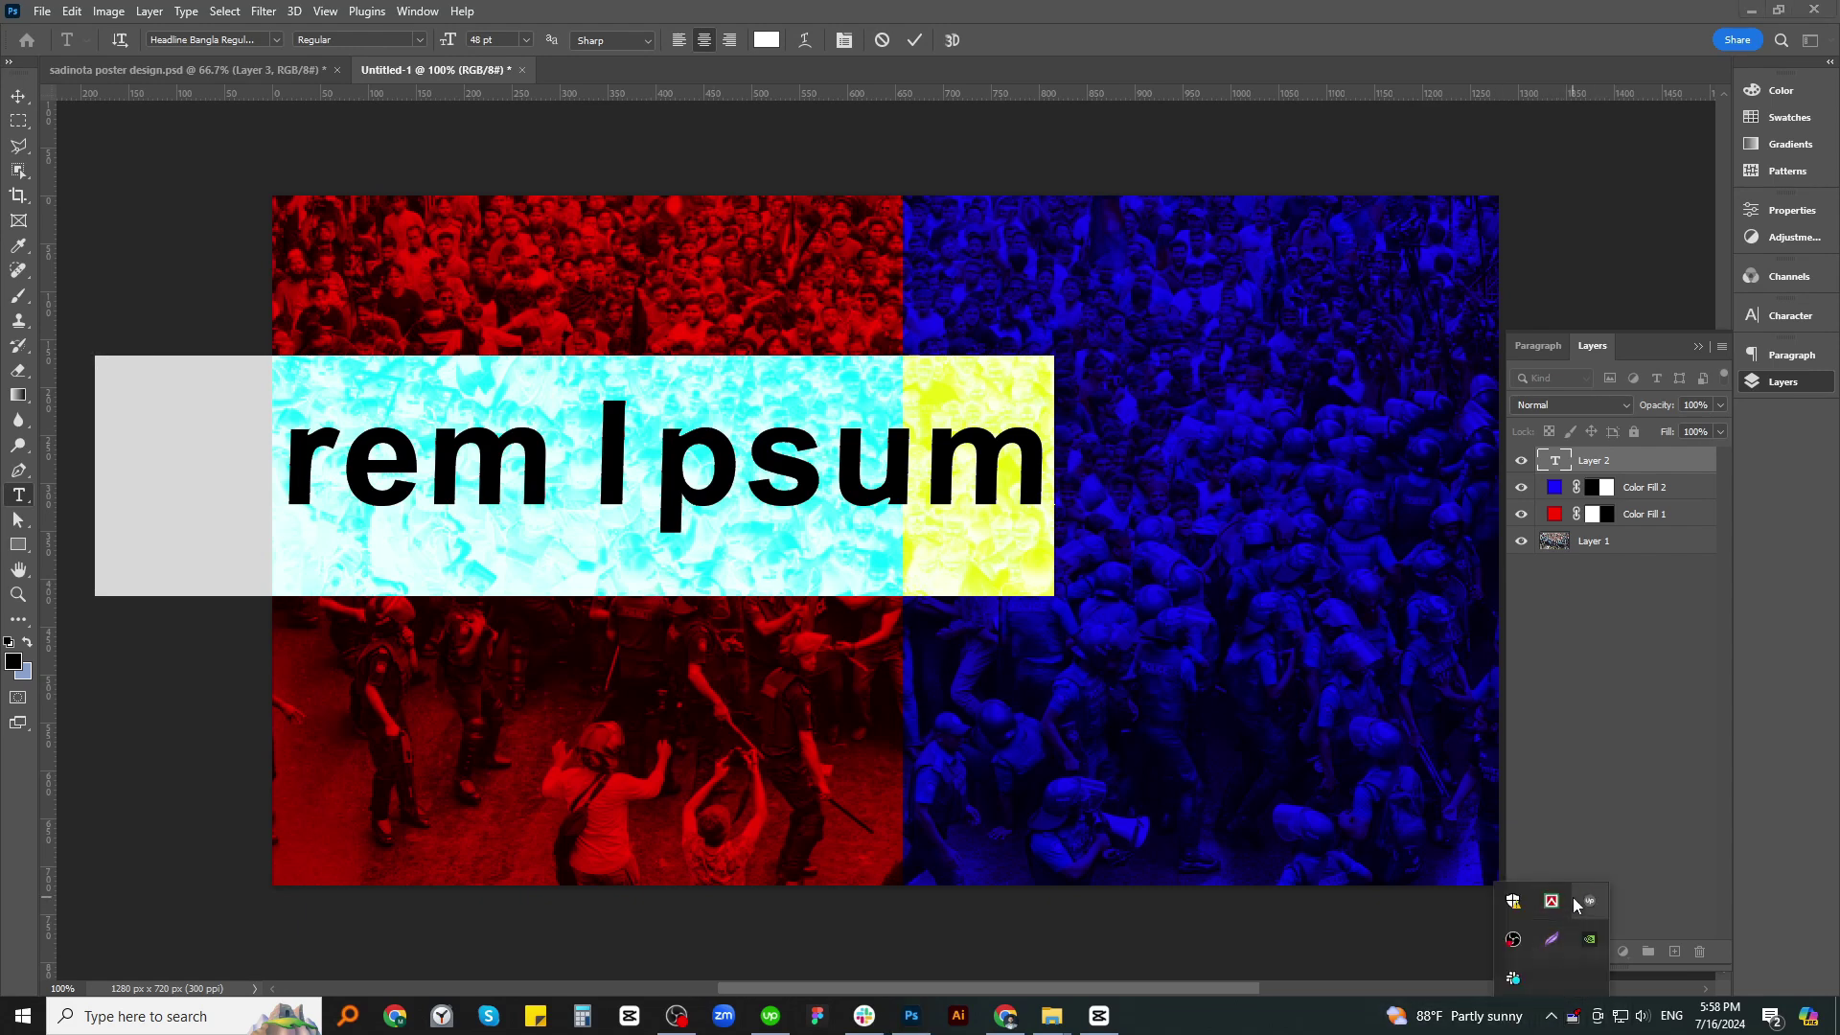
{"action": "right_click", "coordinate": [1552, 903]}
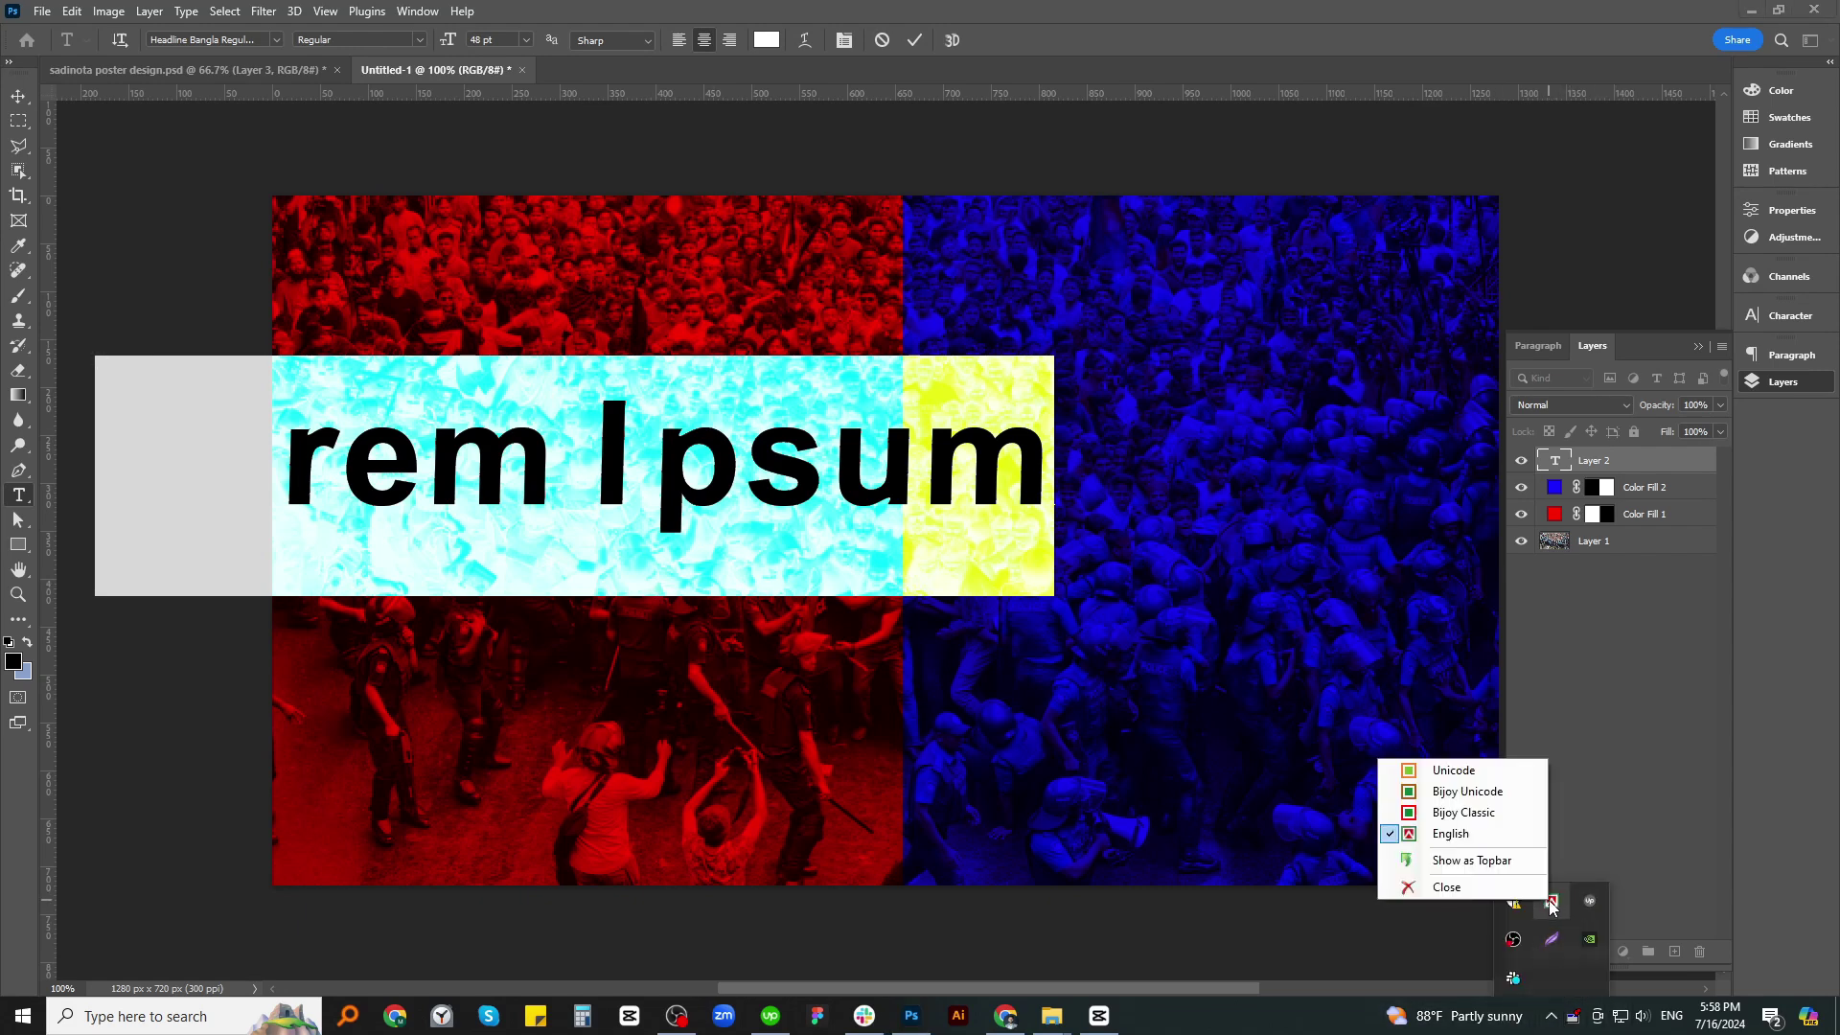
{"action": "left_click", "coordinate": [1486, 776]}
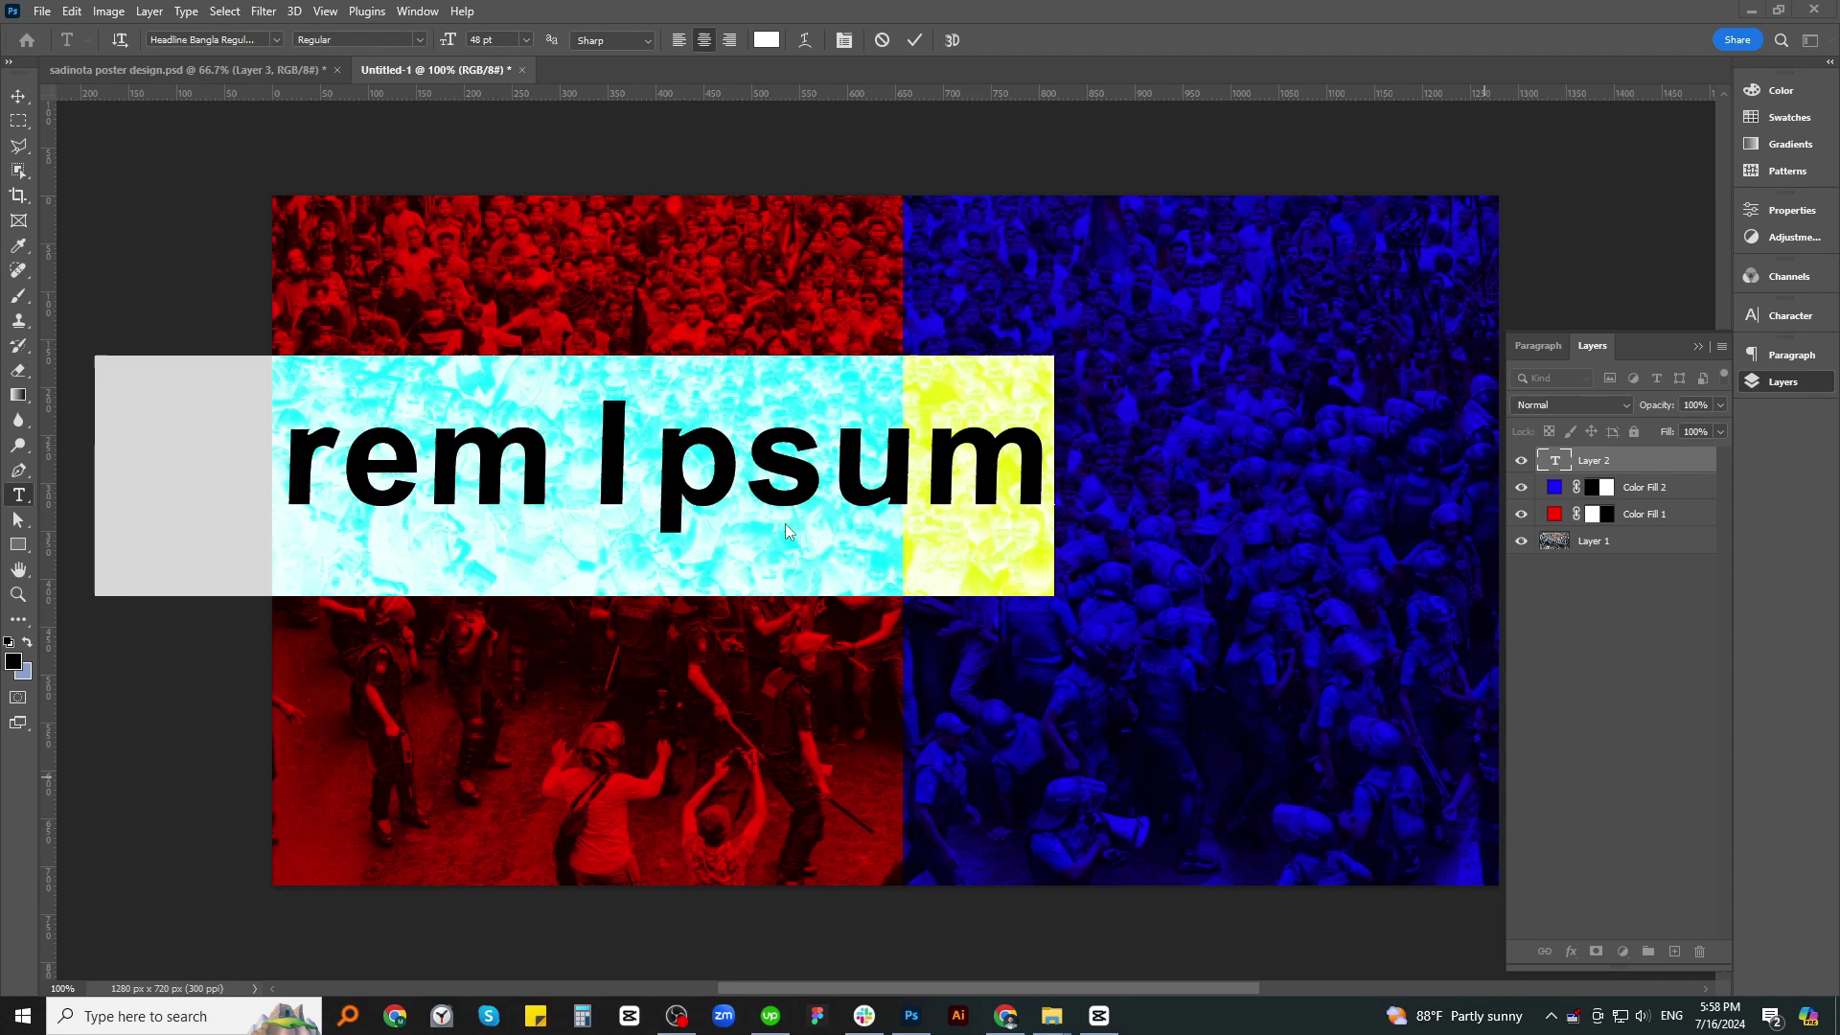
Centre the text and replace it with the white word স্বাধীনতা
{"action": "left_click", "coordinate": [19, 97]}
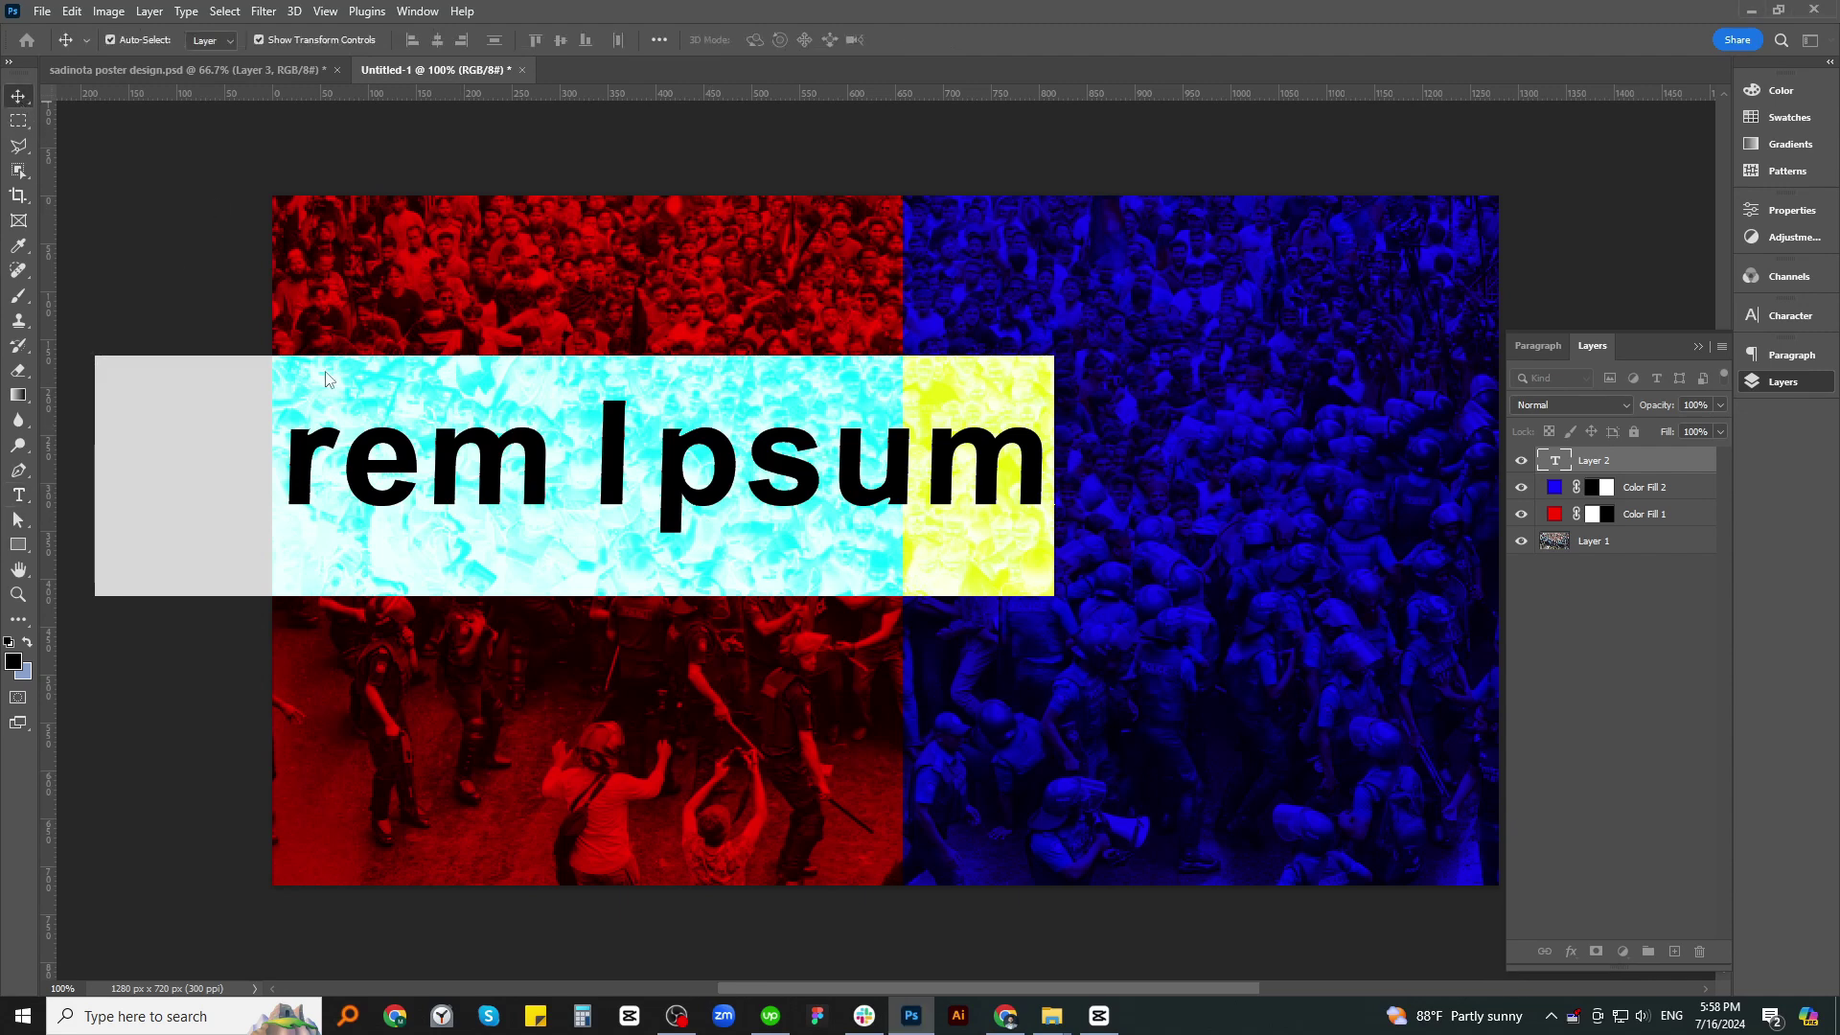
{"action": "left_click_drag", "start_coordinate": [326, 378], "coordinate": [498, 353]}
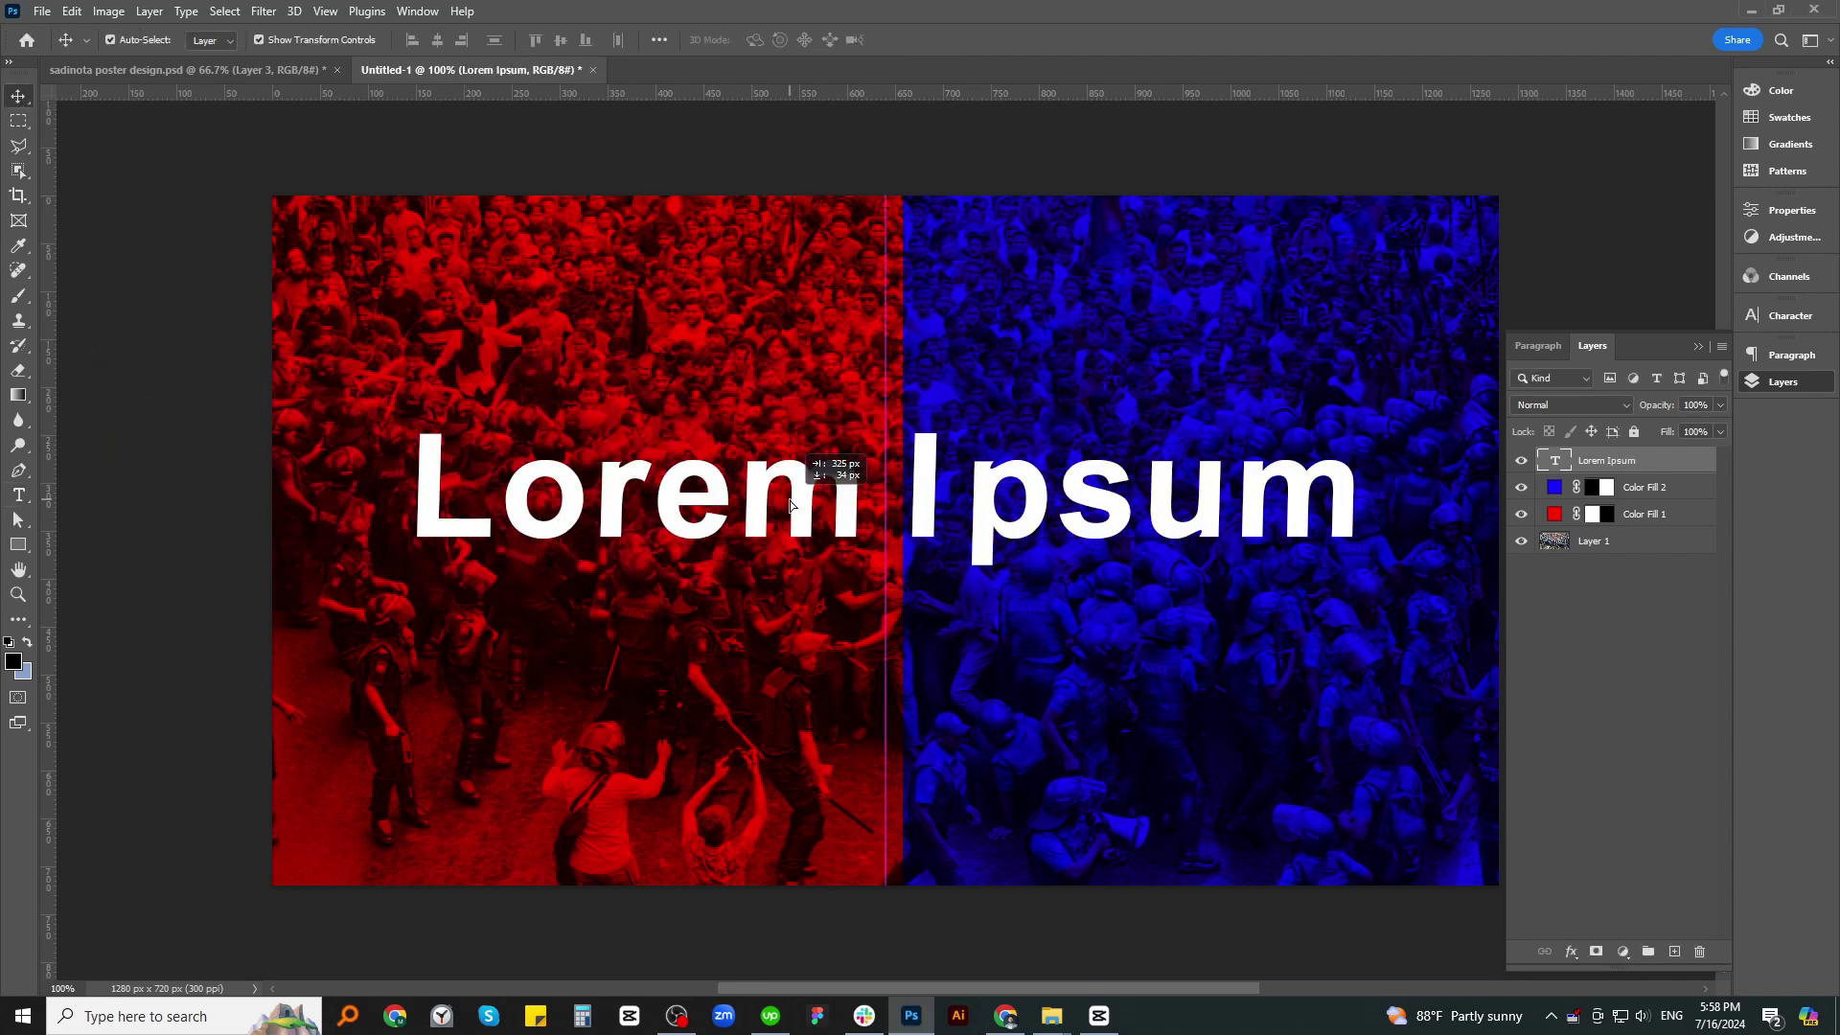
{"action": "double_click", "coordinate": [589, 491]}
{"action": "type", "text": "স্বা"}
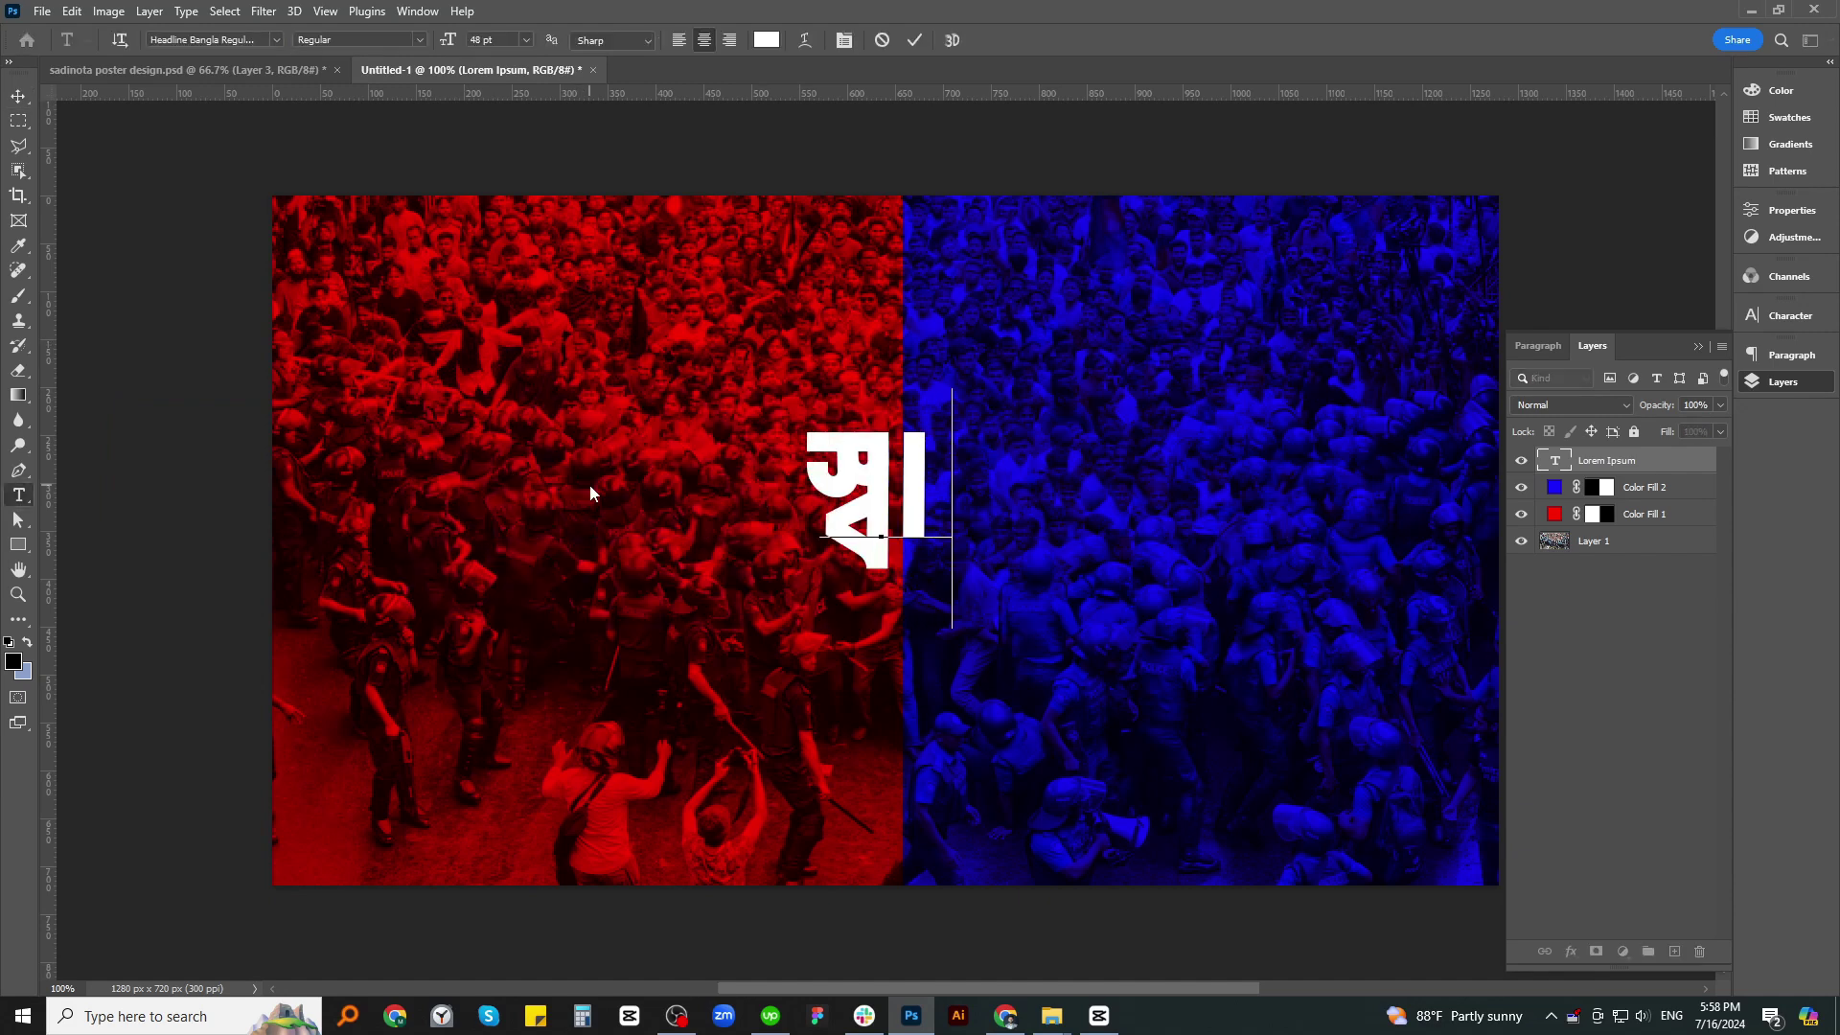
{"action": "type", "text": "ধীনতা"}
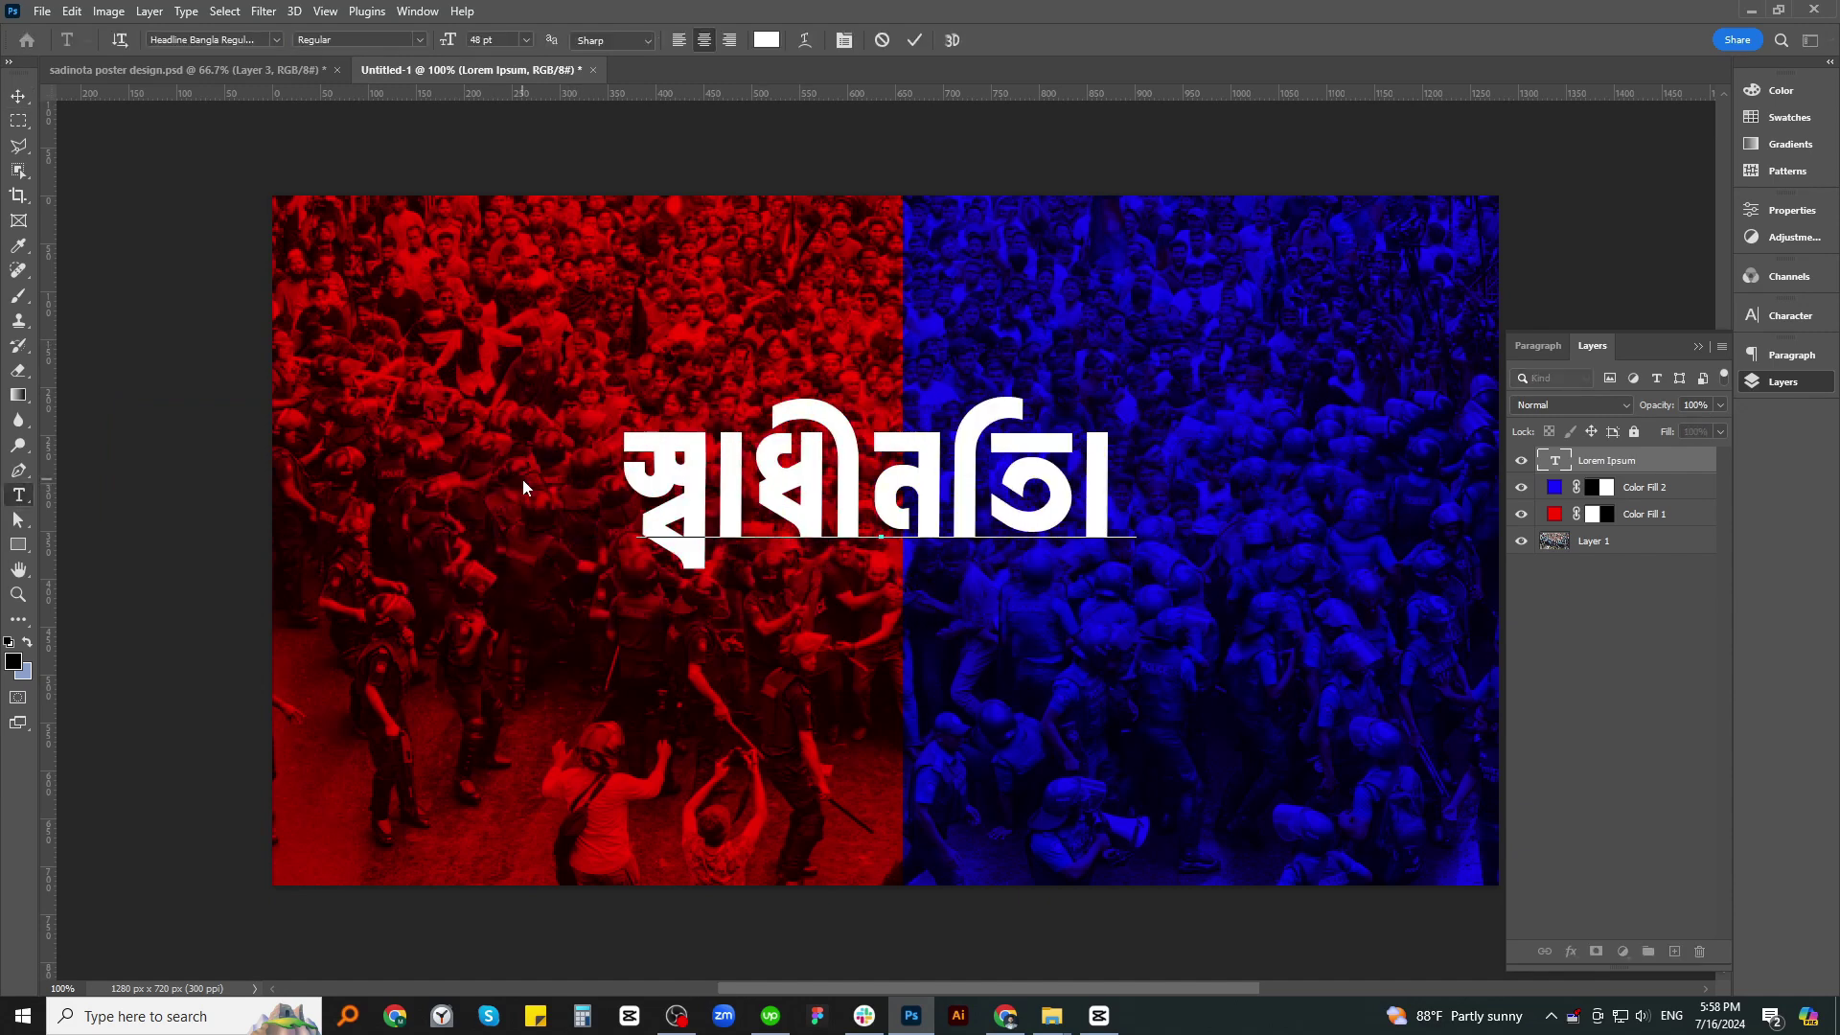
{"action": "key", "text": "BackSpace"}
{"action": "type", "text": "া"}
Scale স্বাধীনতা proportionally to about 186% and centre it across the red–blue split
{"action": "left_click", "coordinate": [18, 96]}
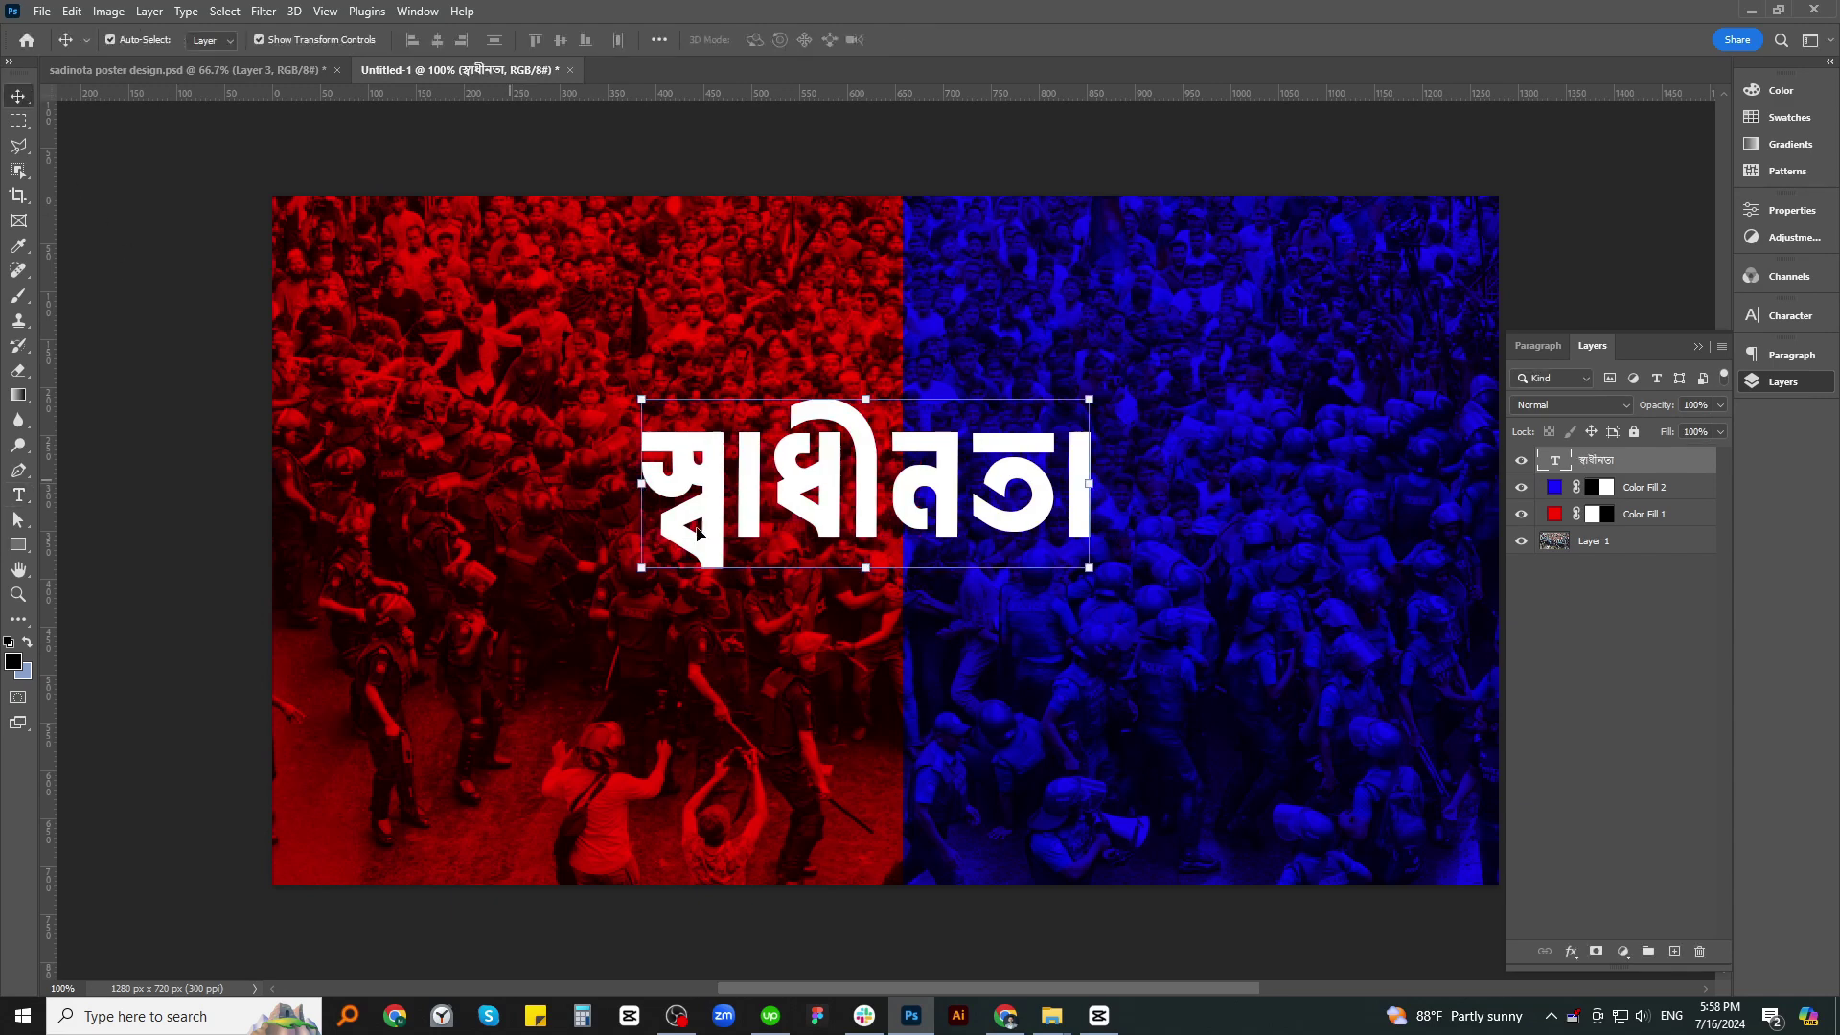
{"action": "left_click_drag", "start_coordinate": [1091, 569], "coordinate": [1339, 865]}
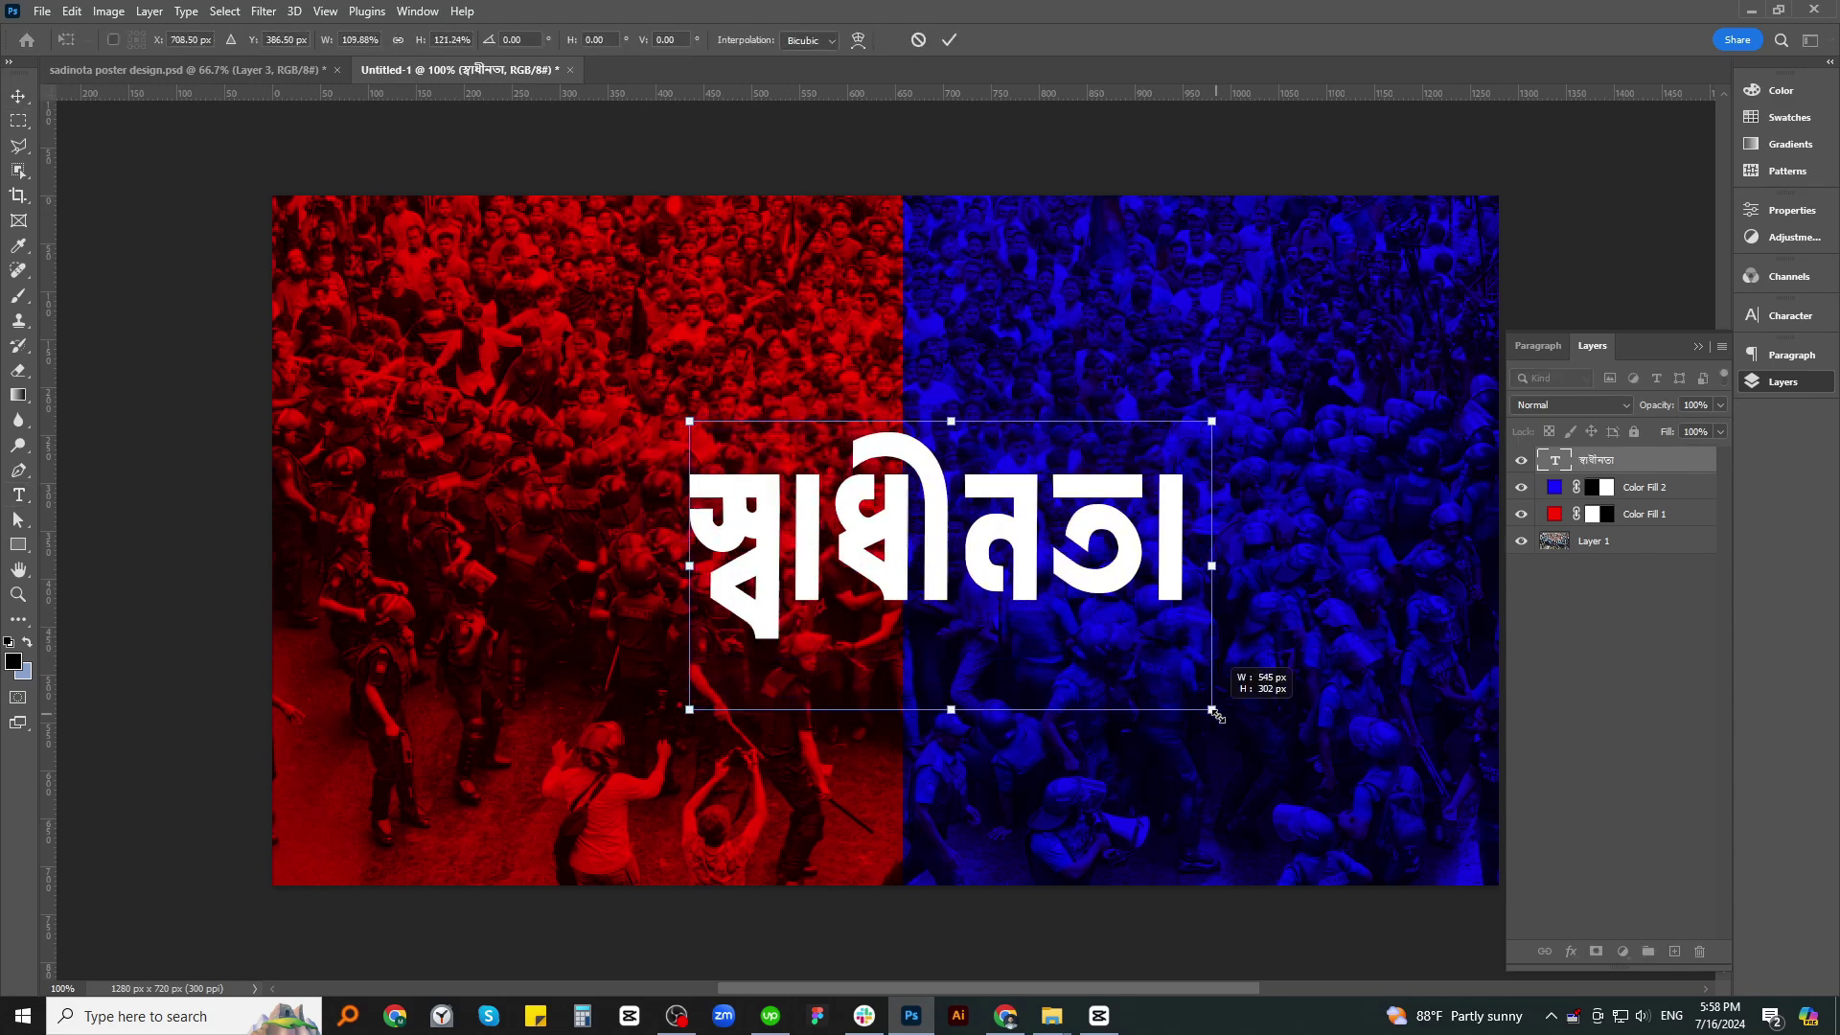
{"action": "key", "text": "ctrl+z"}
{"action": "left_click", "coordinate": [398, 39]}
{"action": "left_click_drag", "start_coordinate": [1162, 660], "coordinate": [1412, 861]}
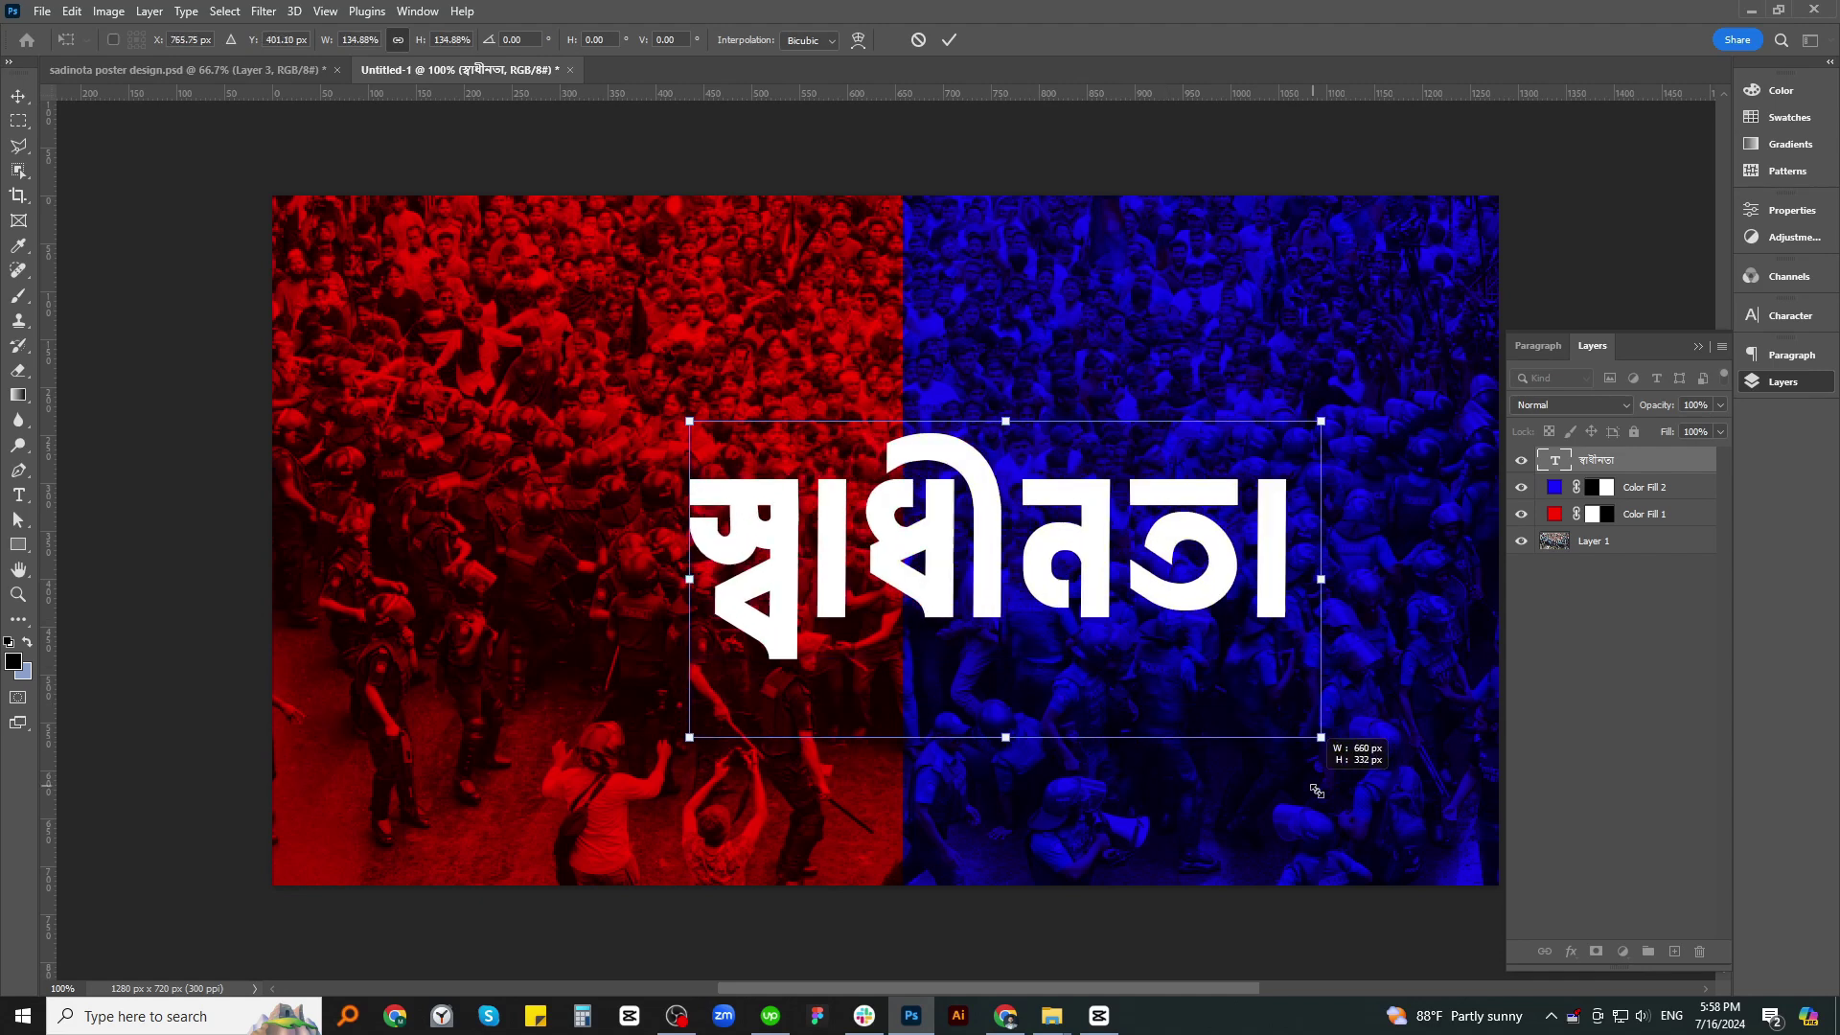
{"action": "left_click_drag", "start_coordinate": [1097, 603], "coordinate": [958, 575]}
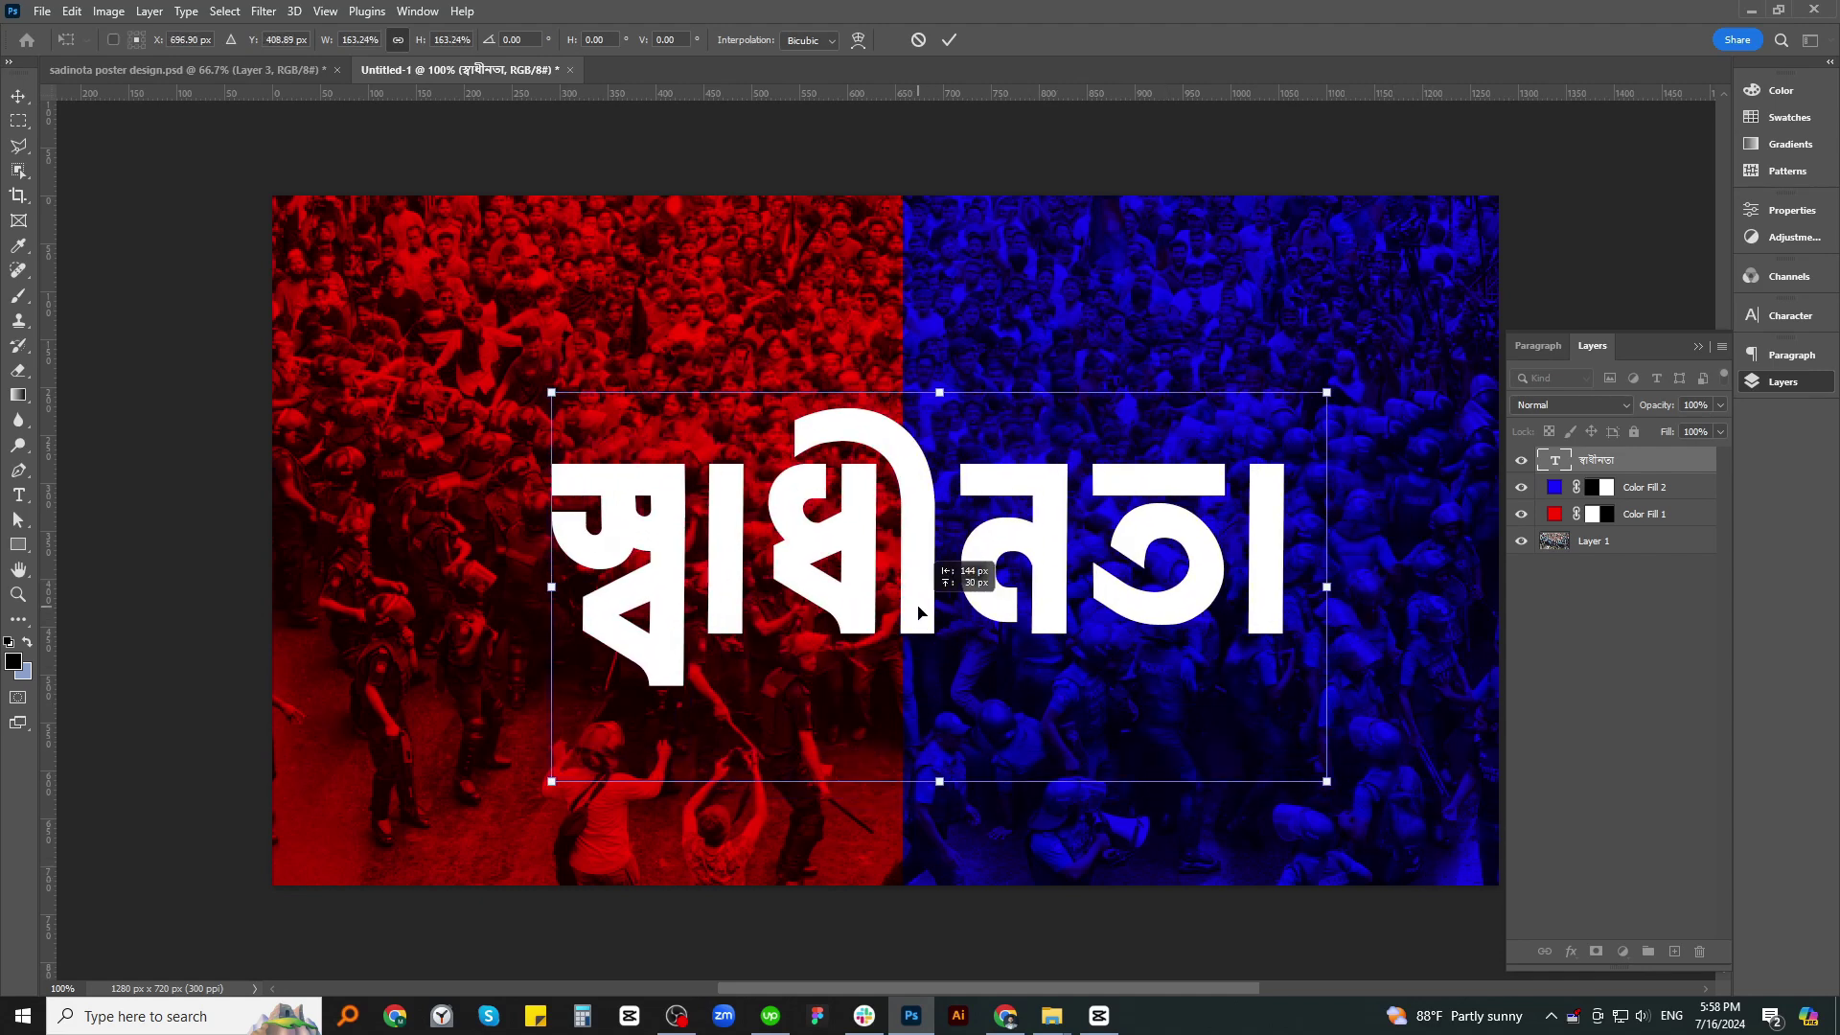
{"action": "left_click_drag", "start_coordinate": [1338, 406], "coordinate": [1415, 331]}
{"action": "mouse_move", "coordinate": [1107, 586]}
{"action": "left_mouse_down"}
{"action": "mouse_move", "coordinate": [1017, 572]}
{"action": "mouse_move", "coordinate": [1017, 590]}
{"action": "left_mouse_up"}
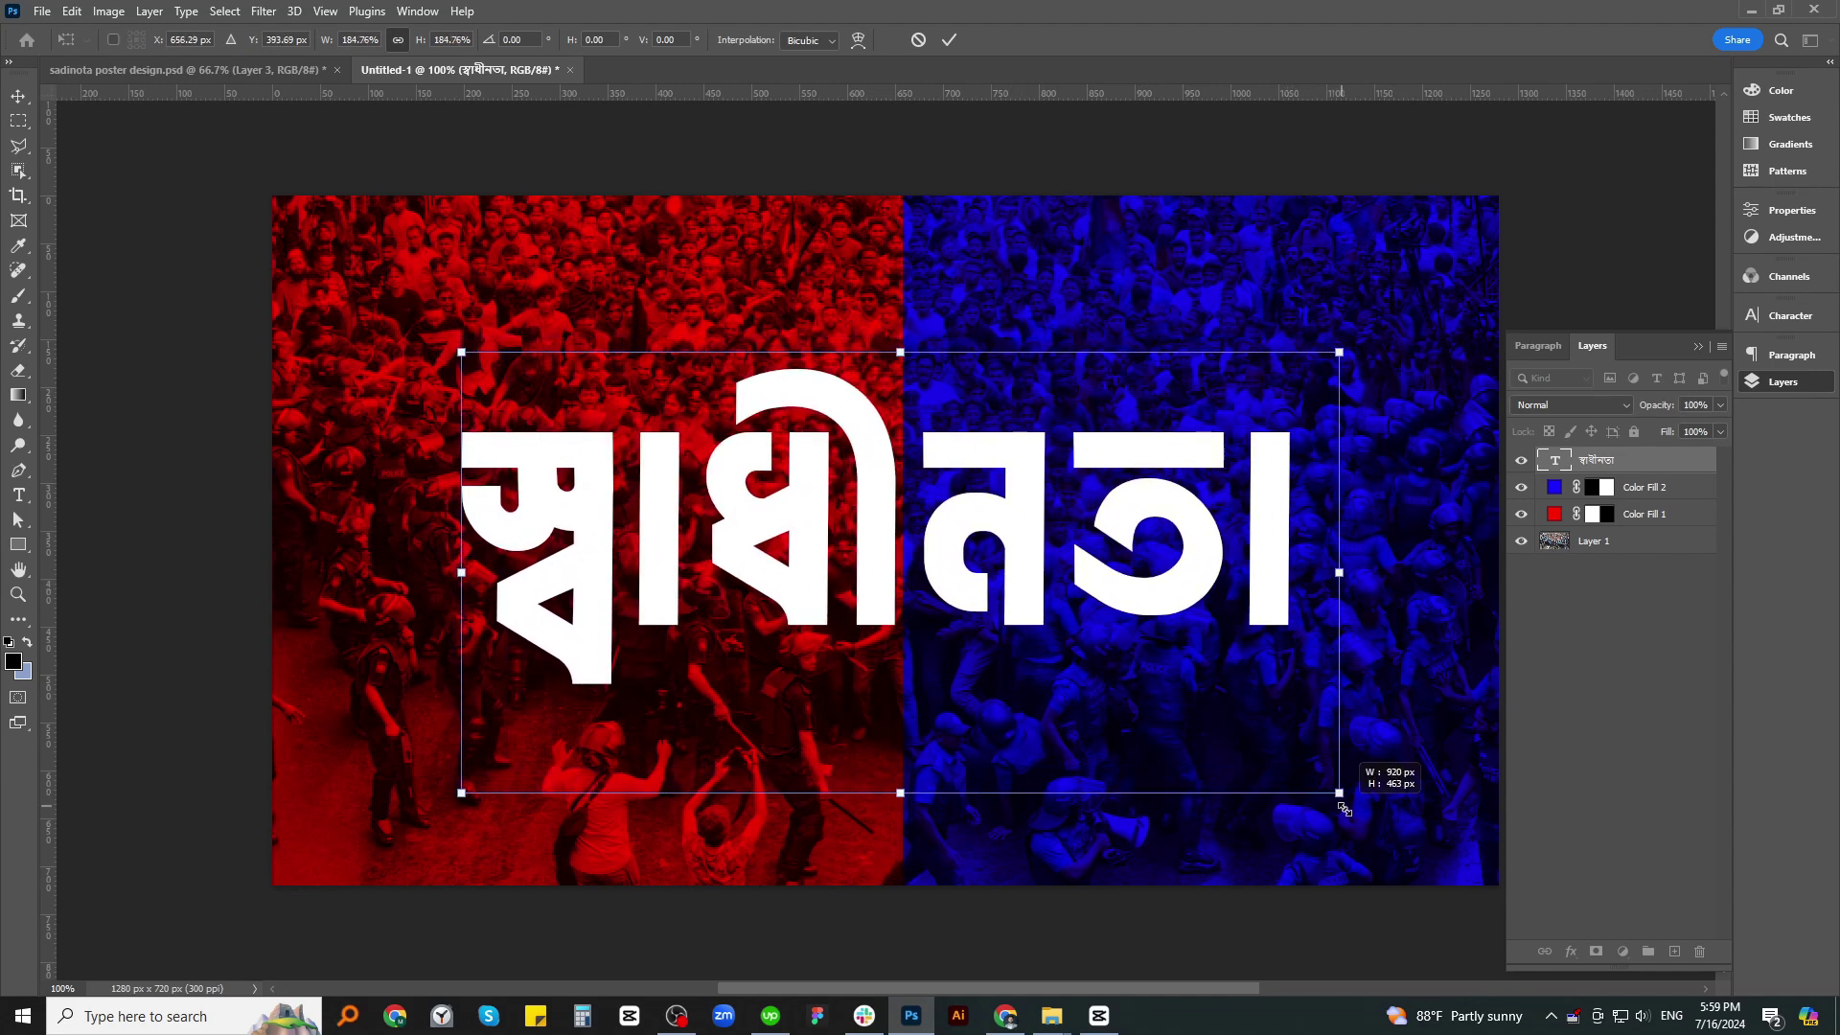
{"action": "left_click_drag", "start_coordinate": [1324, 785], "coordinate": [1326, 797]}
{"action": "left_click_drag", "start_coordinate": [1003, 600], "coordinate": [1013, 606]}
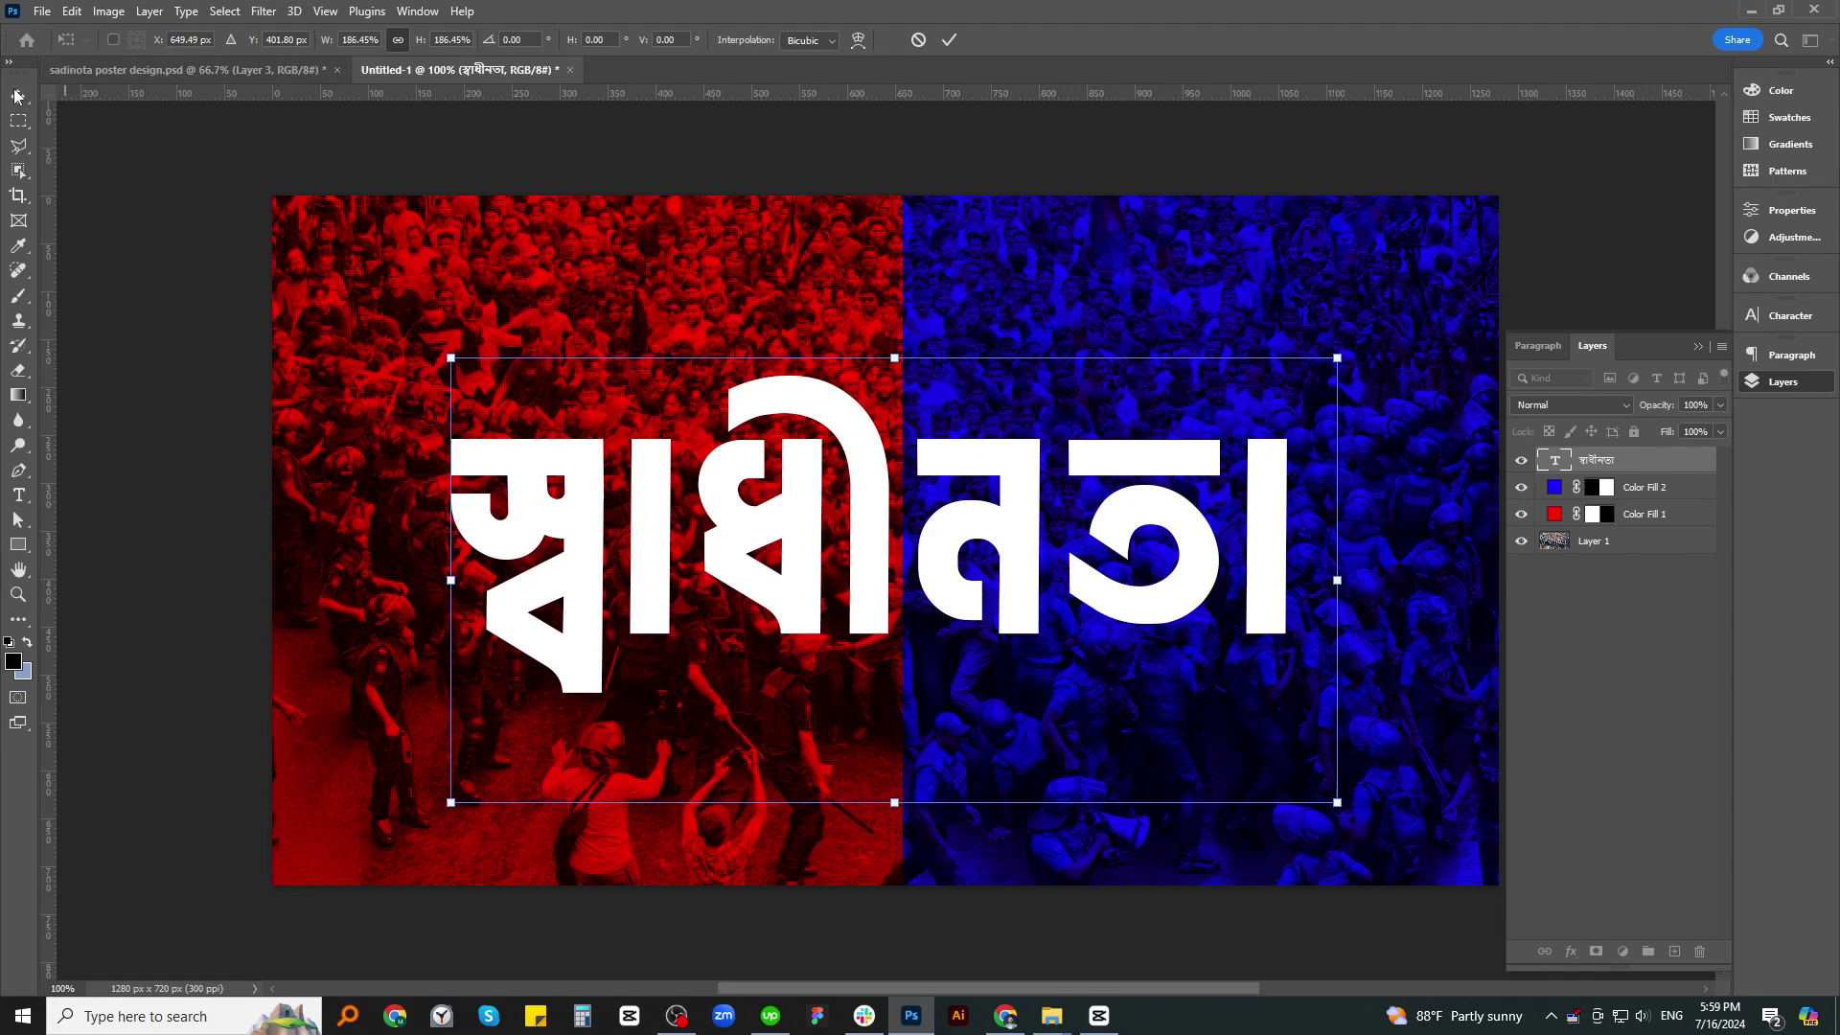
{"action": "key", "text": "Return"}
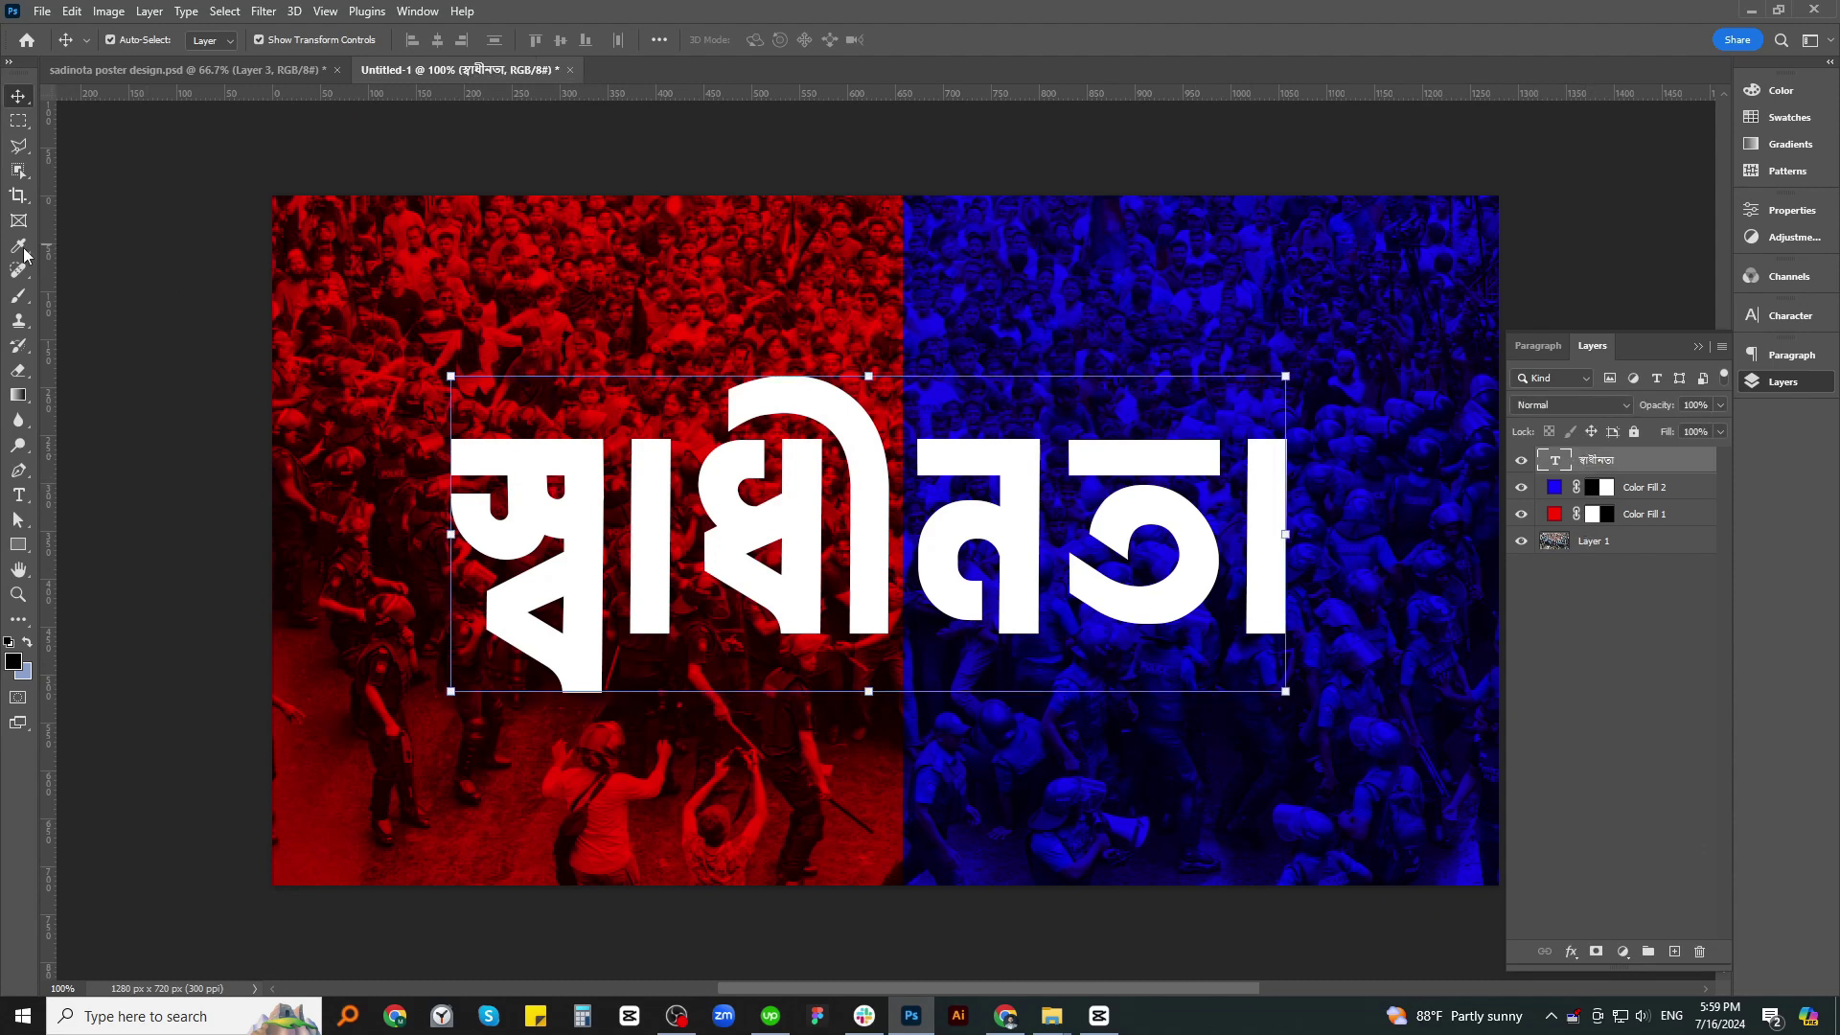
Draw a slanted Polygonal Lasso box over the word's upper part and add a layer mask
{"action": "left_click", "coordinate": [18, 494]}
{"action": "left_click", "coordinate": [18, 146]}
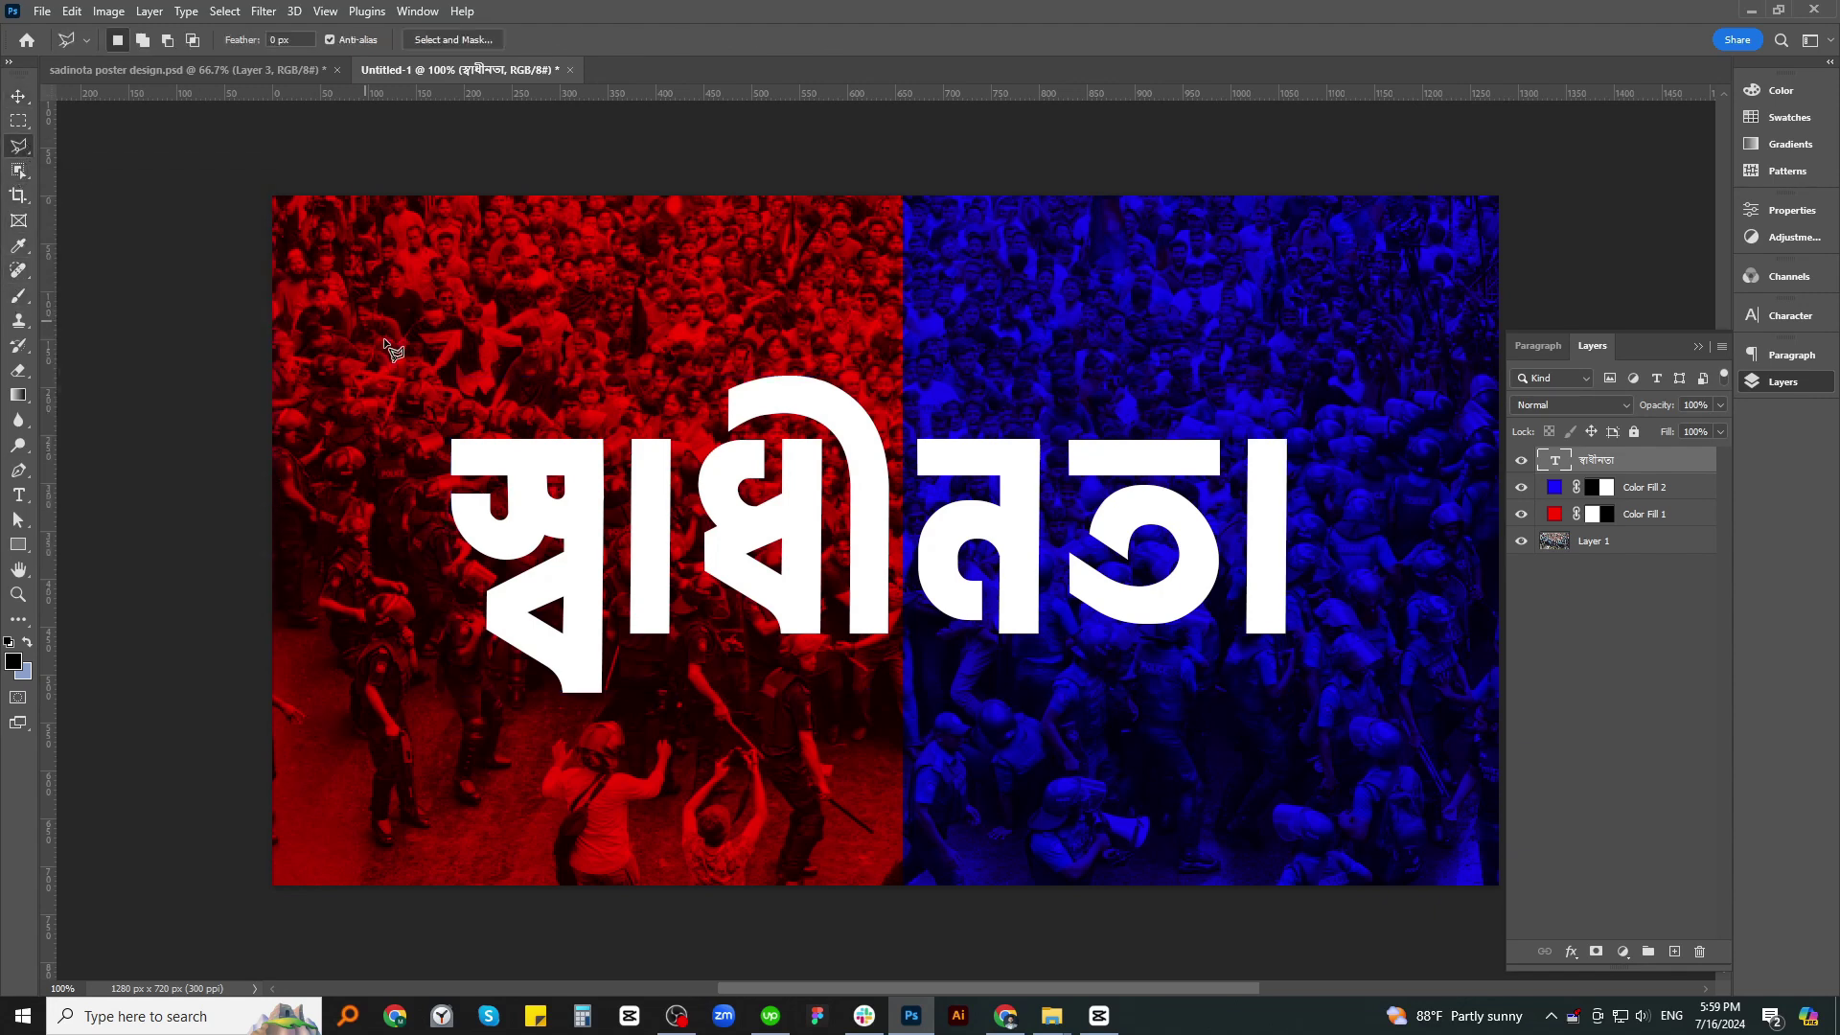
{"action": "left_click", "coordinate": [419, 398]}
{"action": "left_click", "coordinate": [410, 586]}
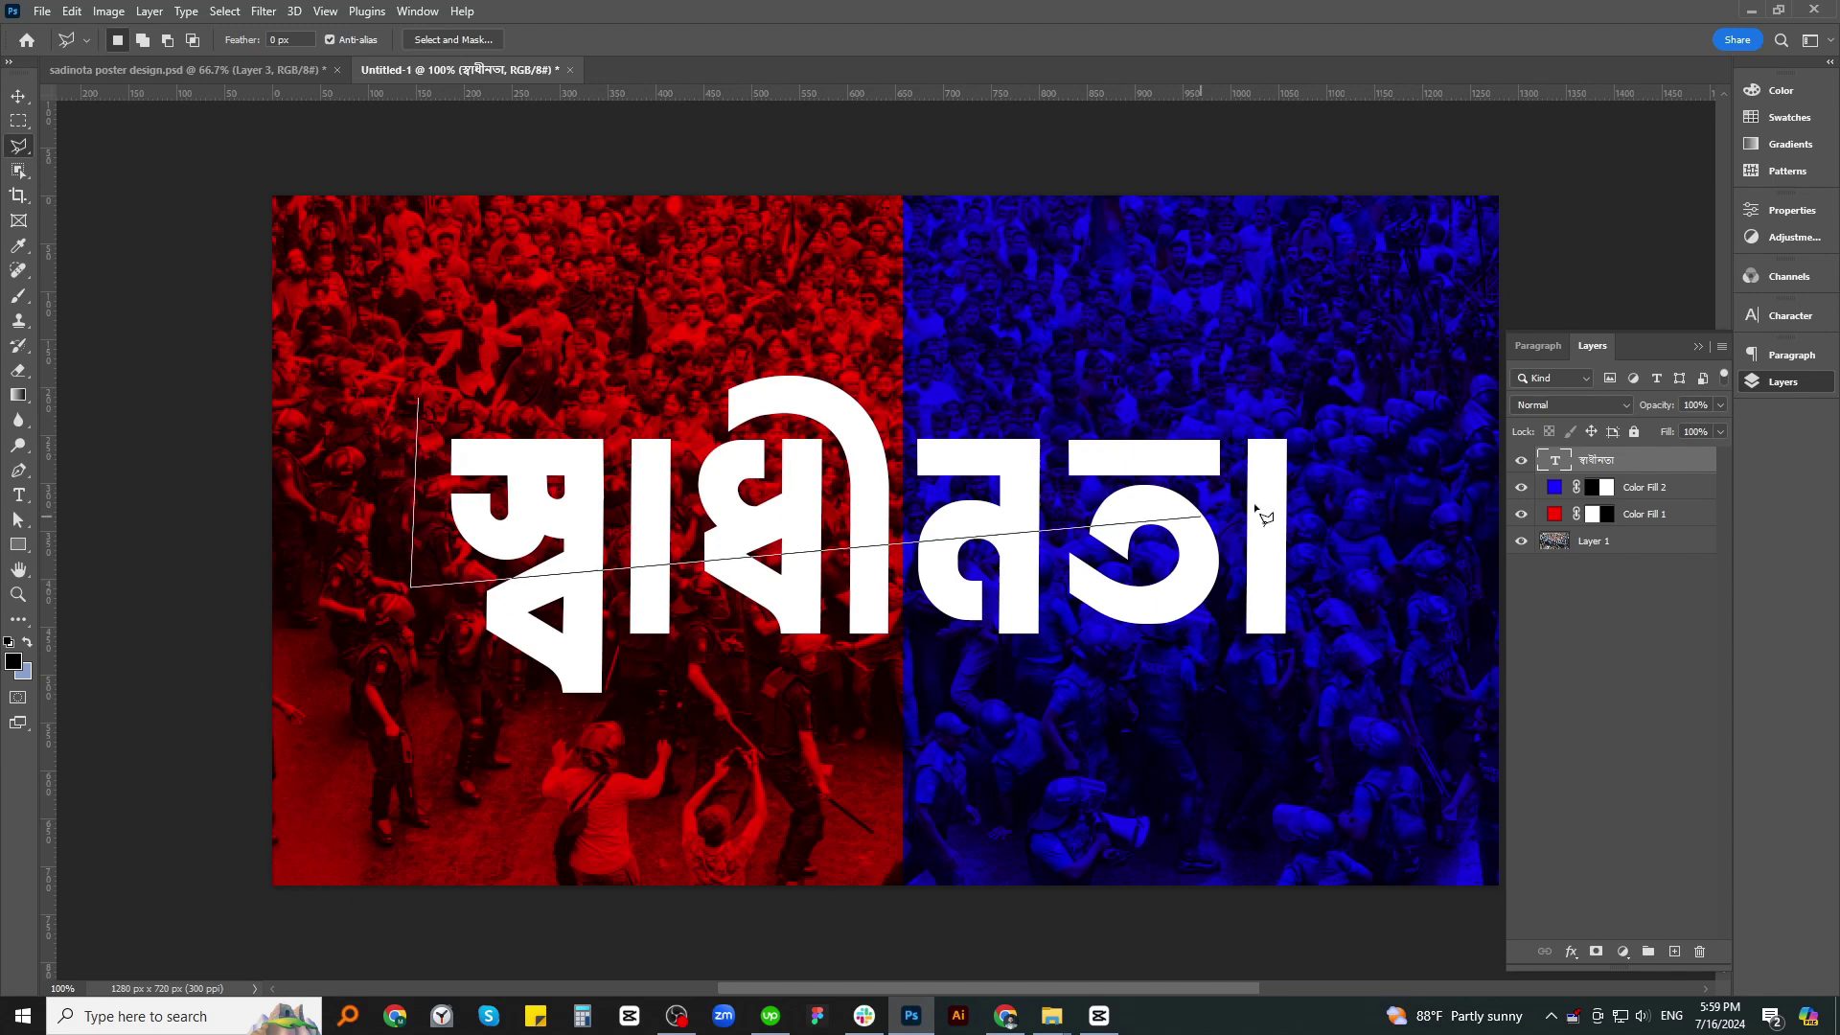
{"action": "left_click", "coordinate": [1380, 493]}
{"action": "left_click", "coordinate": [1354, 313]}
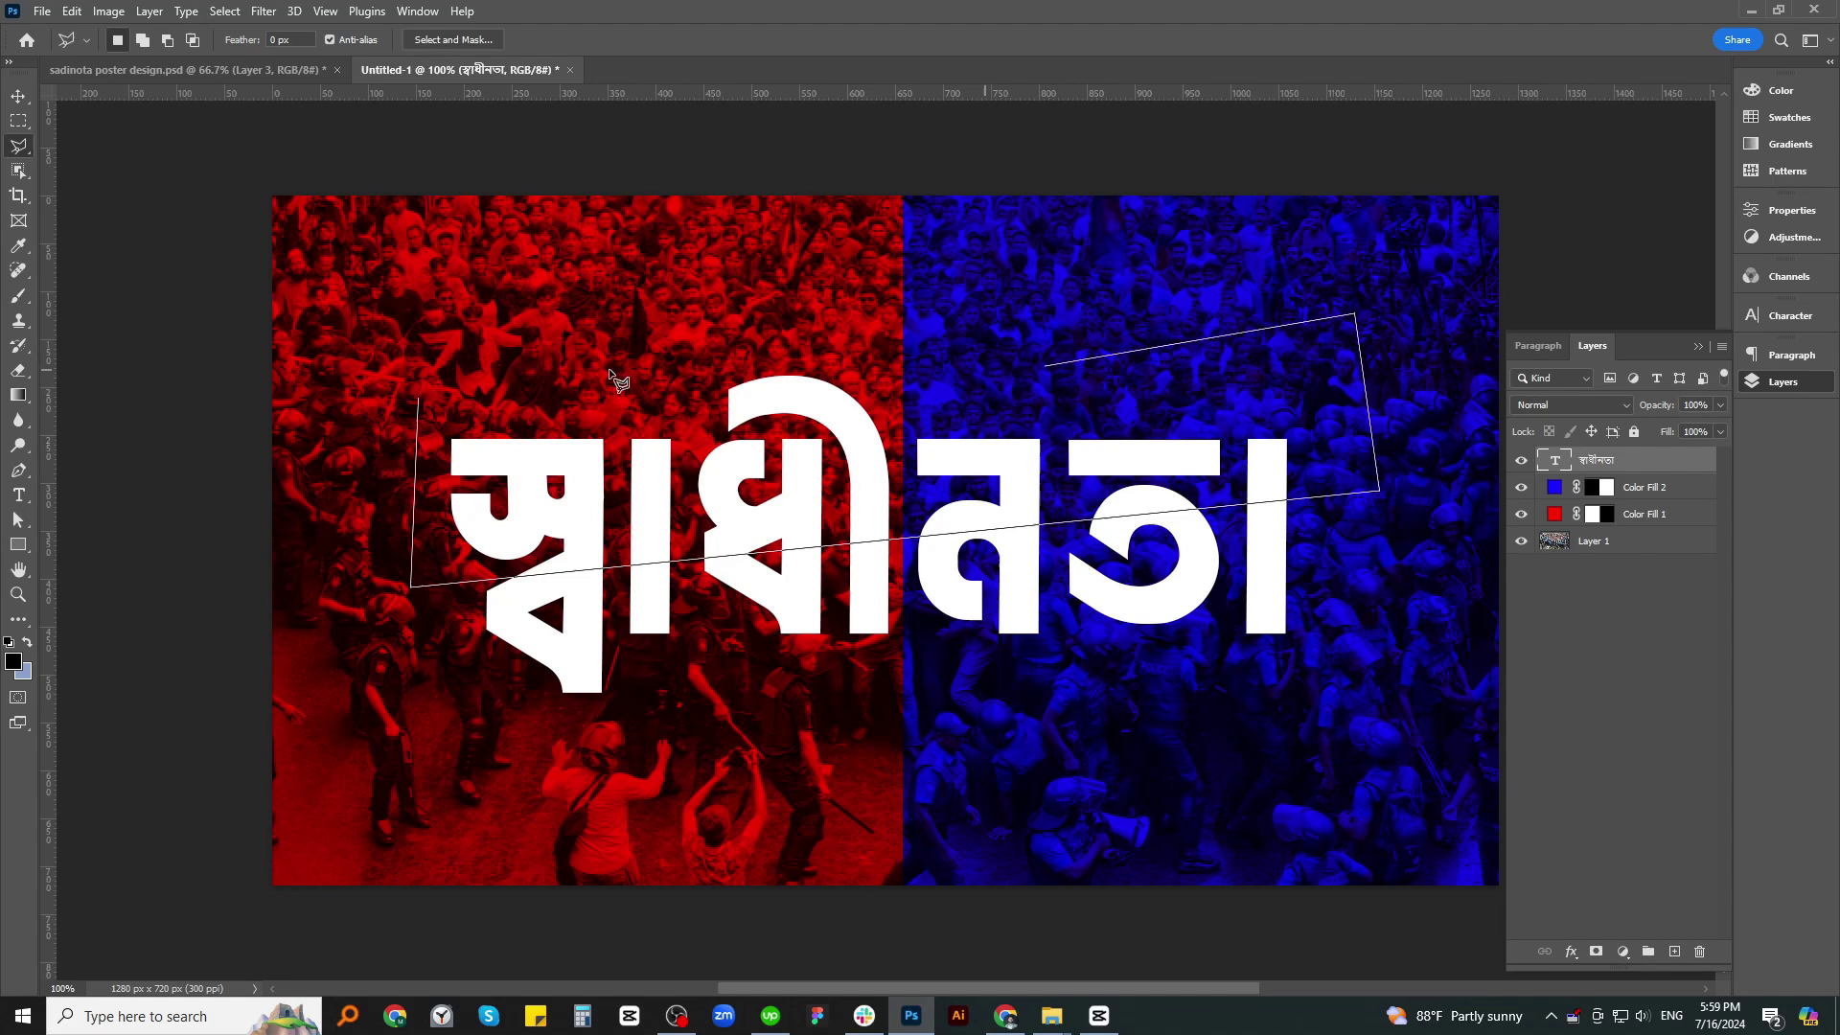
{"action": "left_click", "coordinate": [421, 403]}
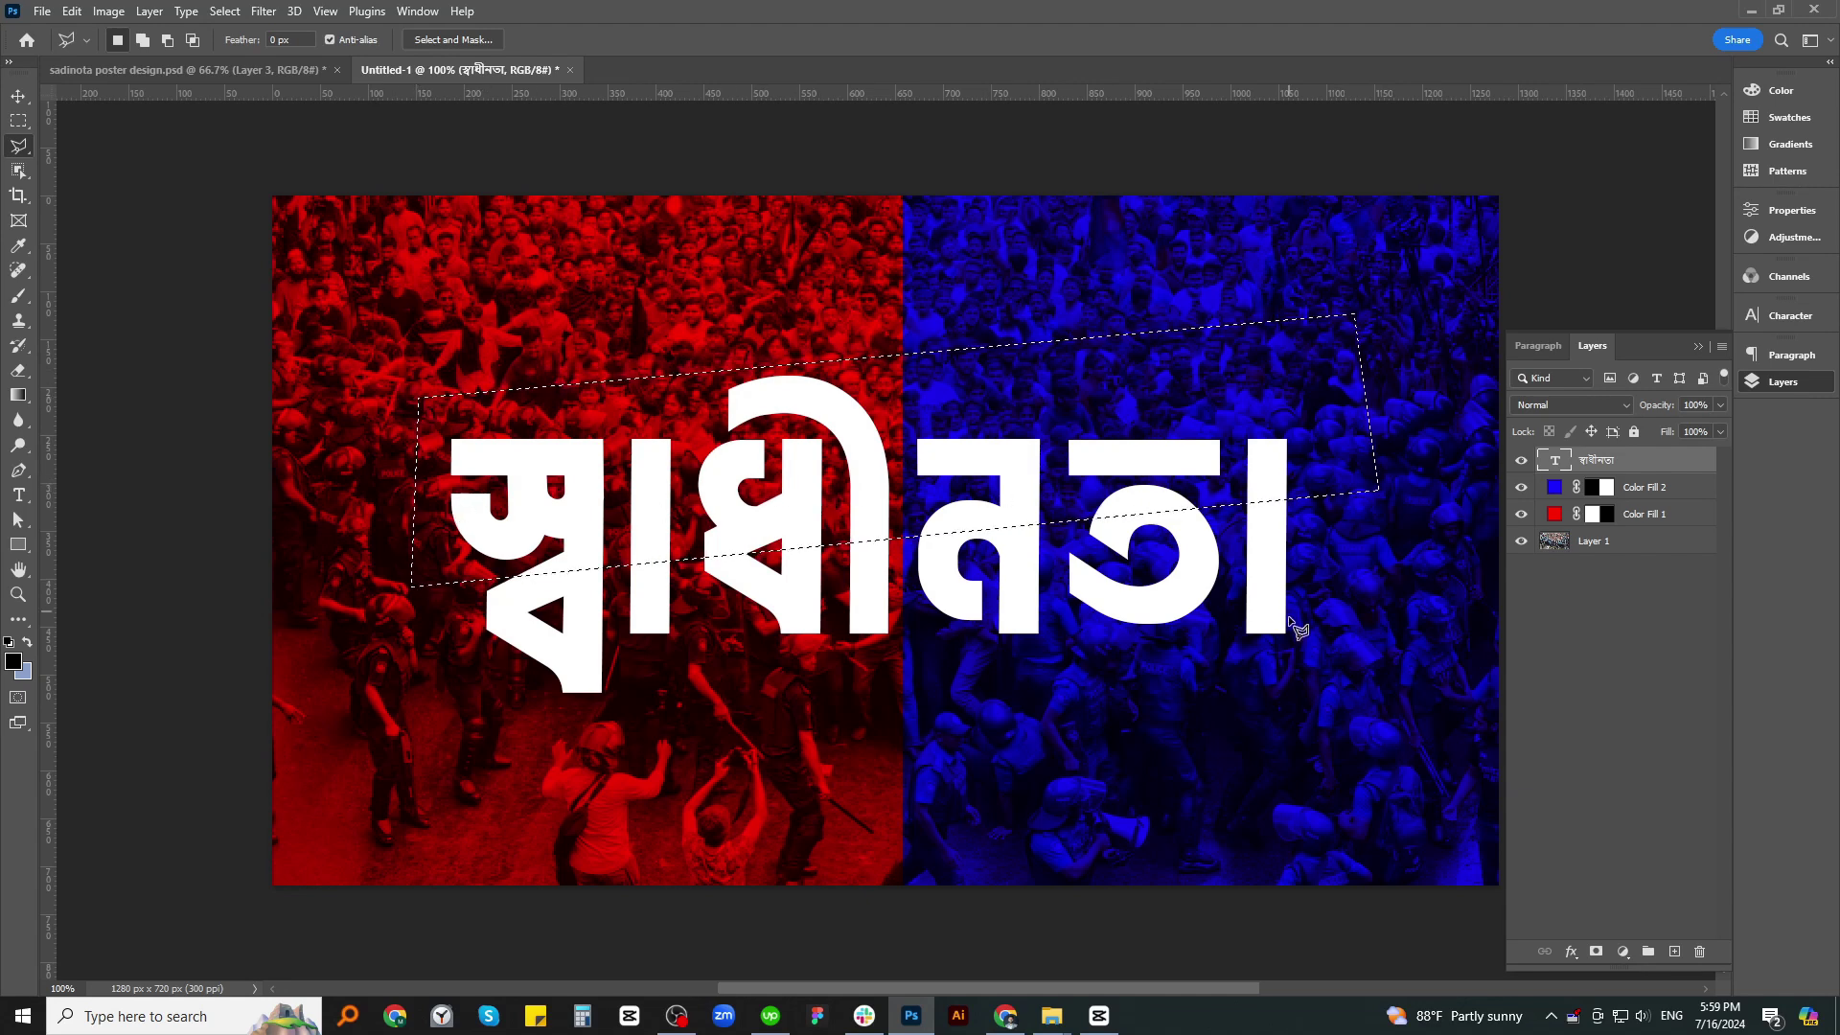
{"action": "left_click", "coordinate": [1596, 952]}
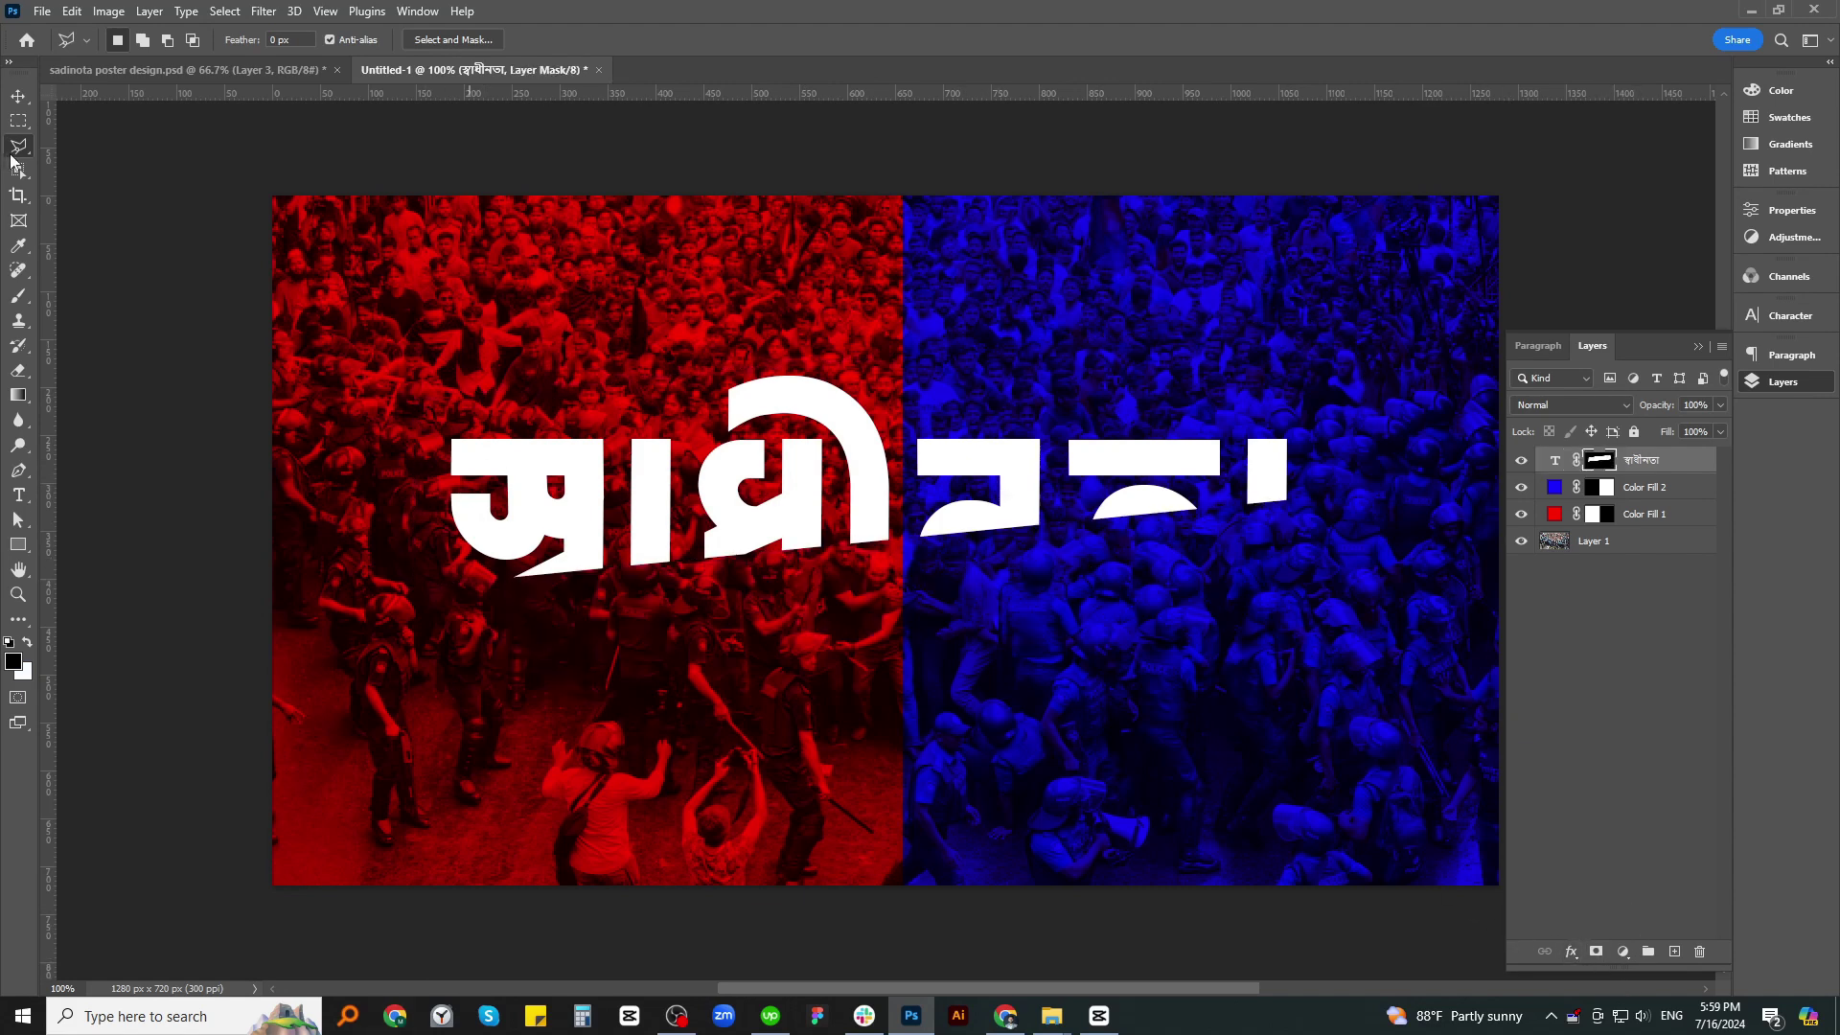
{"action": "left_click", "coordinate": [21, 100]}
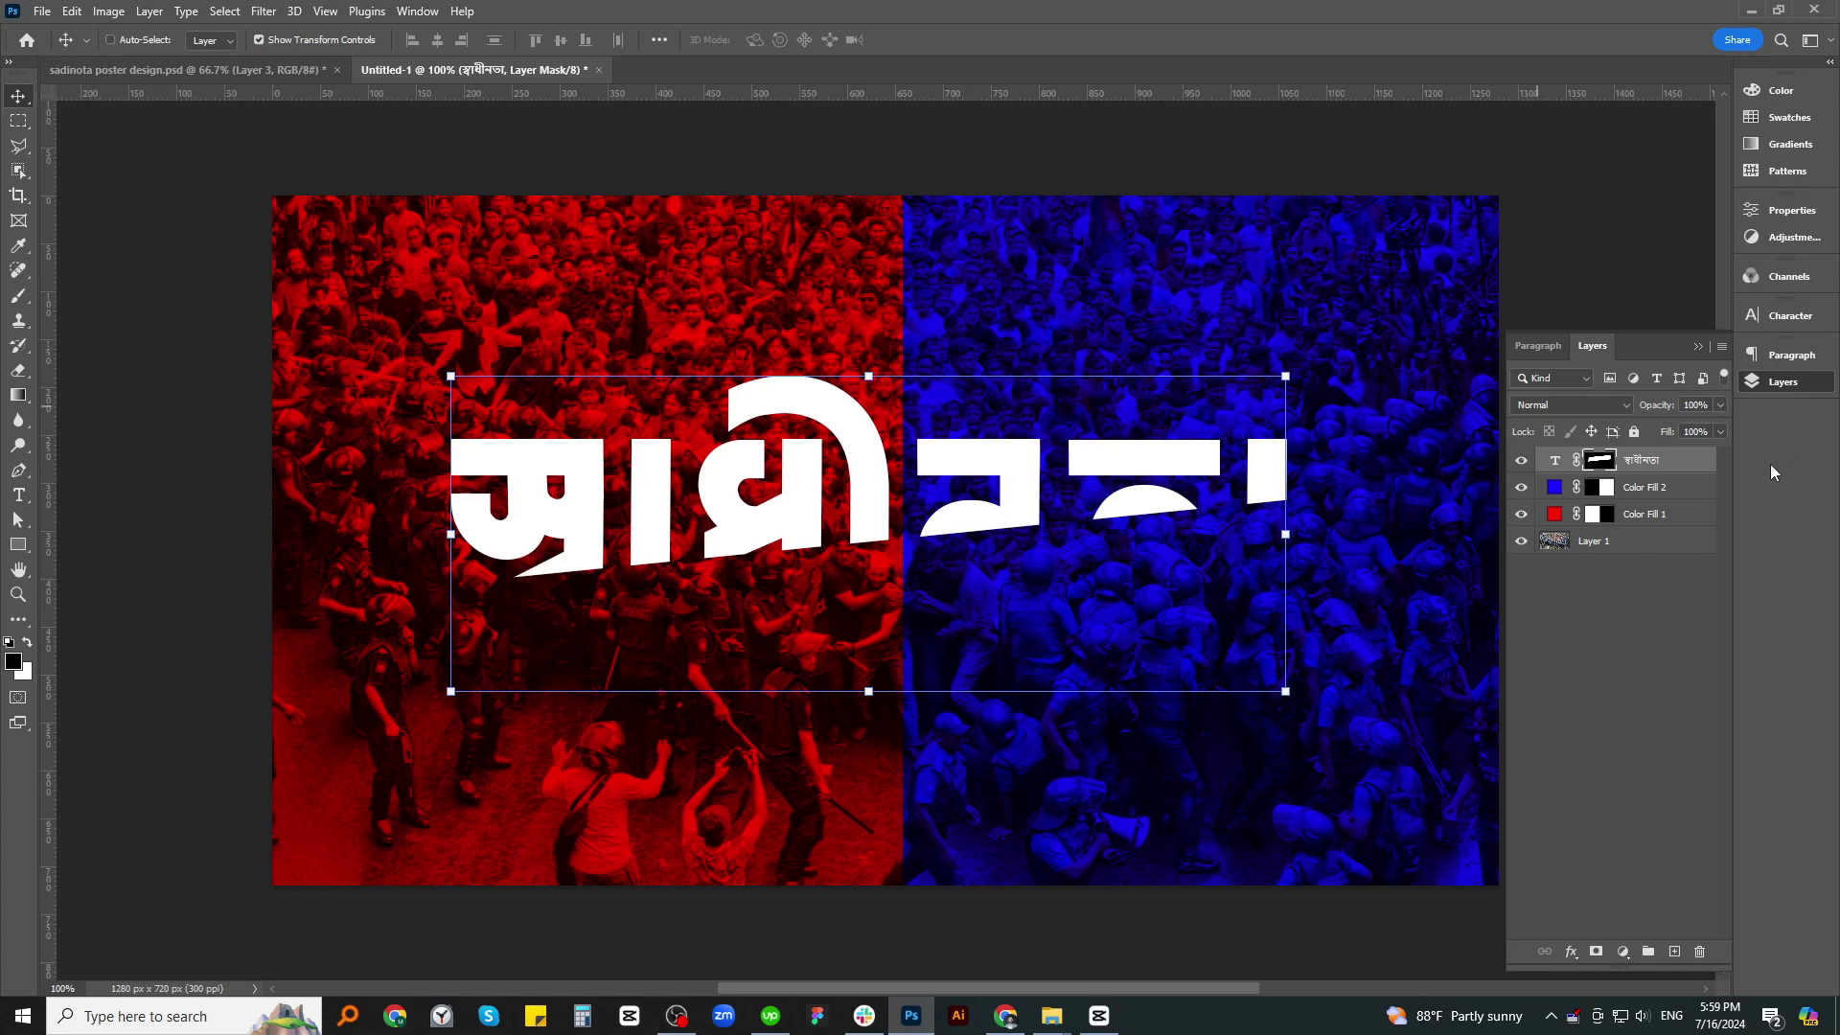
Duplicate the masked title layer, invert the copy's mask, and select the original's mask
{"action": "key", "text": "ctrl+j"}
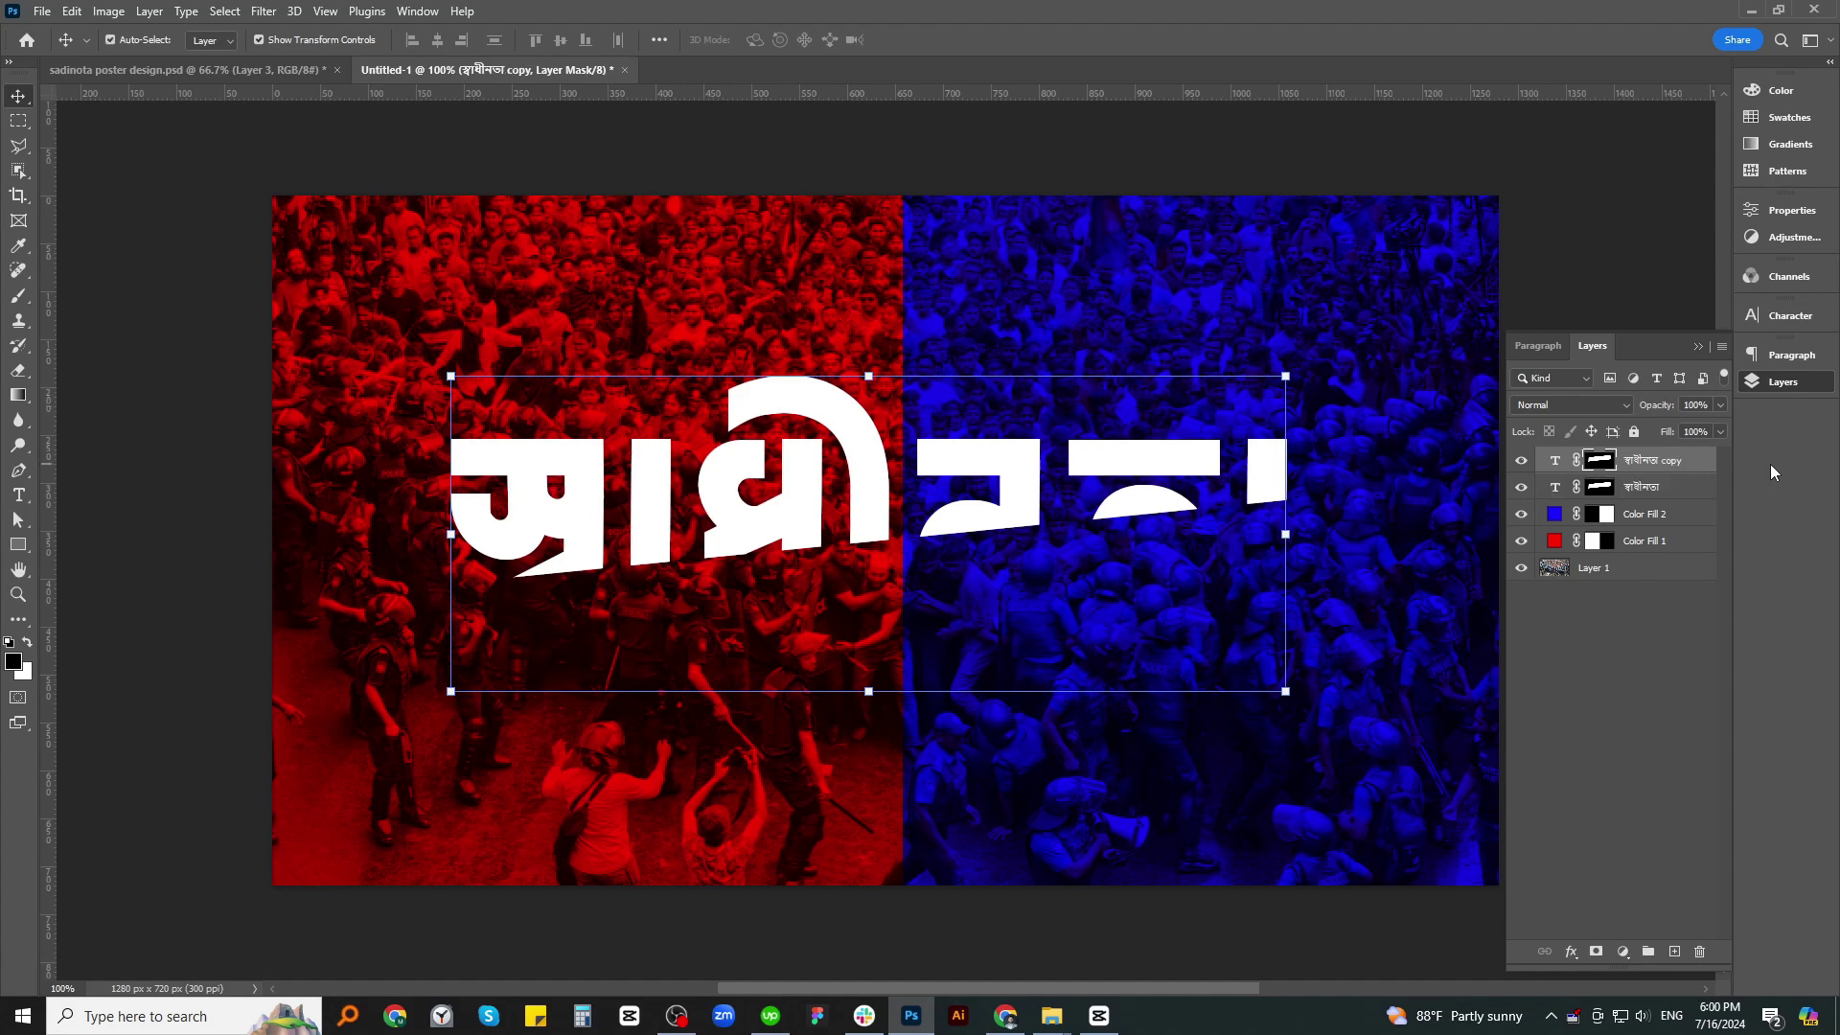
{"action": "key", "text": "ctrl+i"}
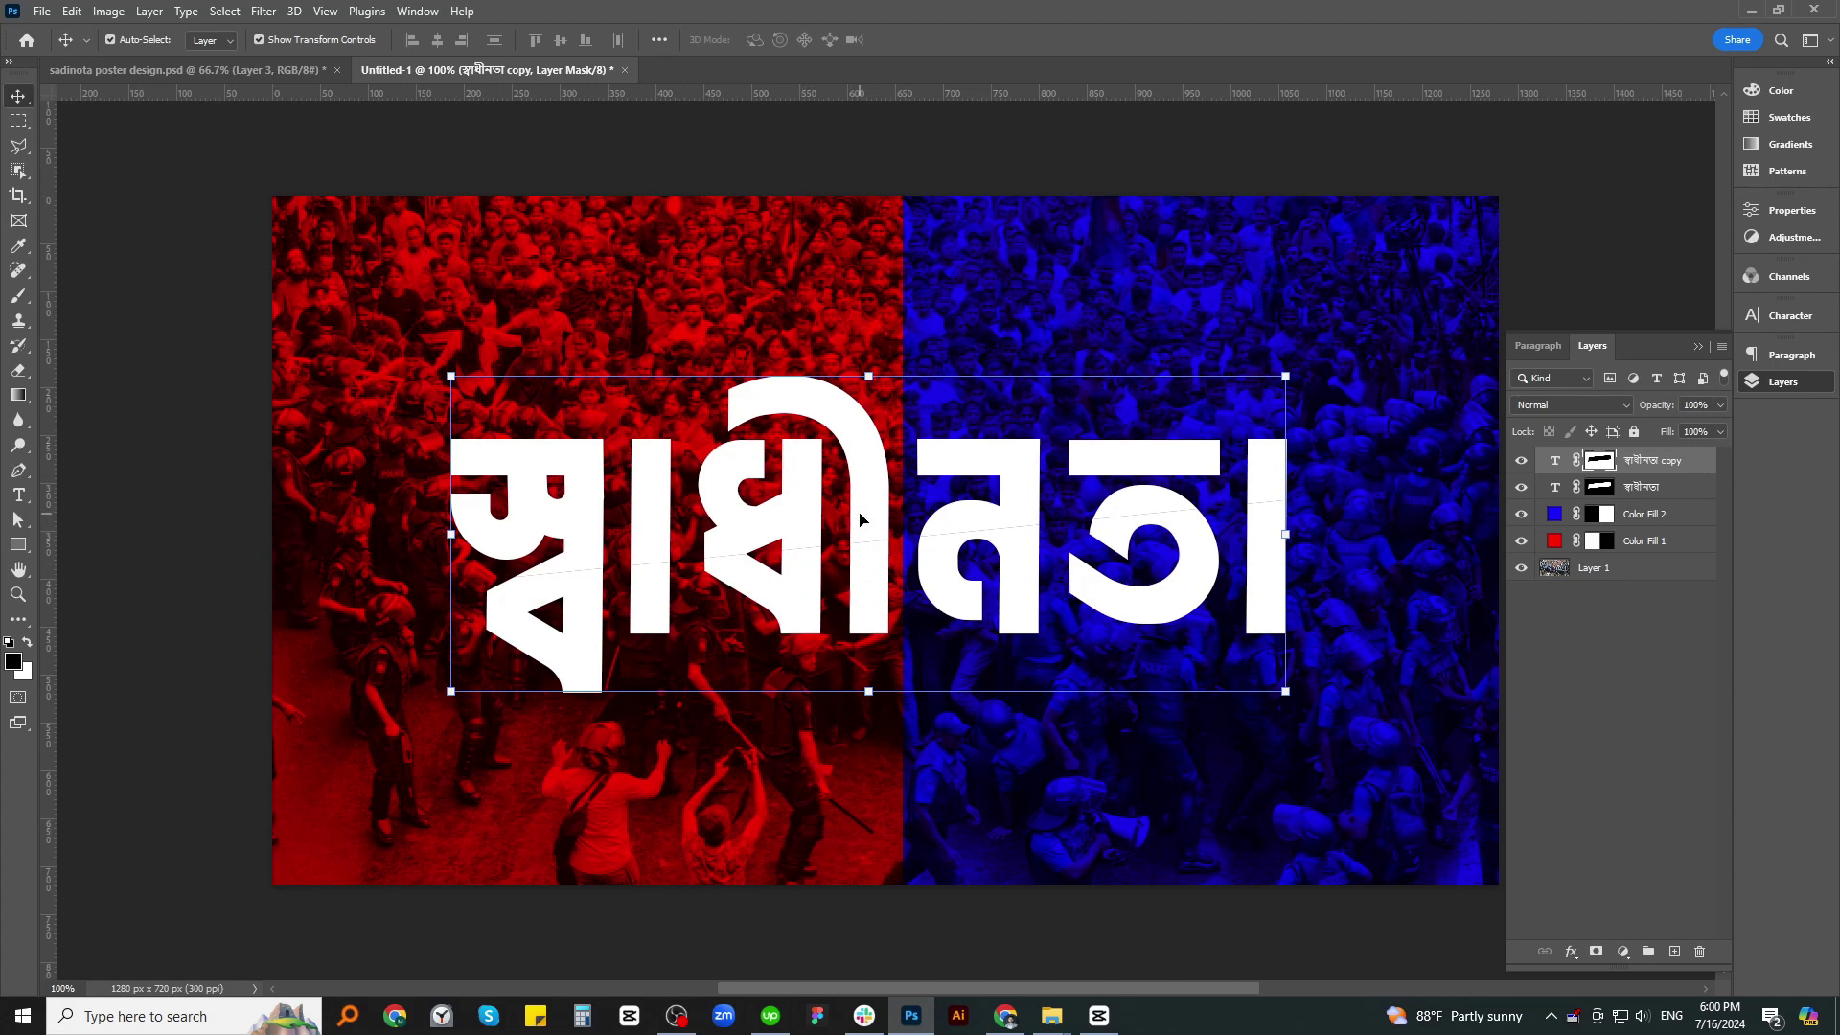
{"action": "left_click", "coordinate": [1598, 469], "text": "ctrl"}
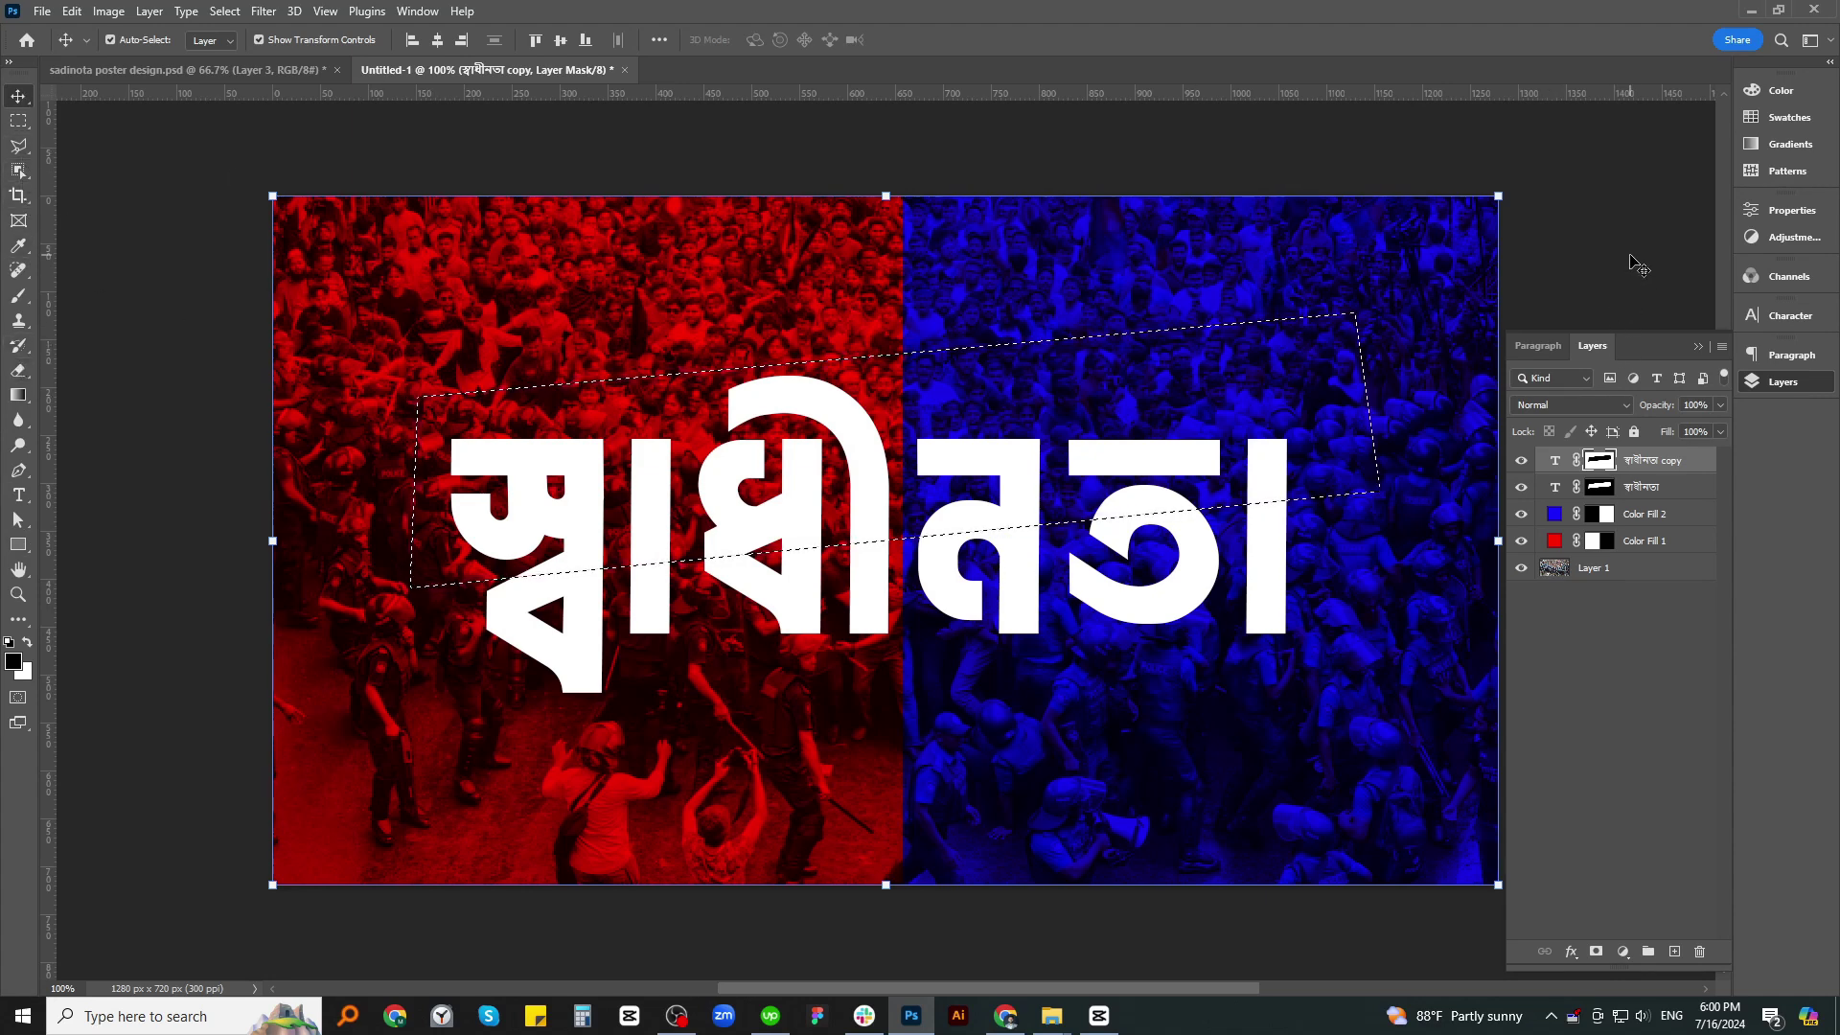
{"action": "left_click", "coordinate": [1572, 316]}
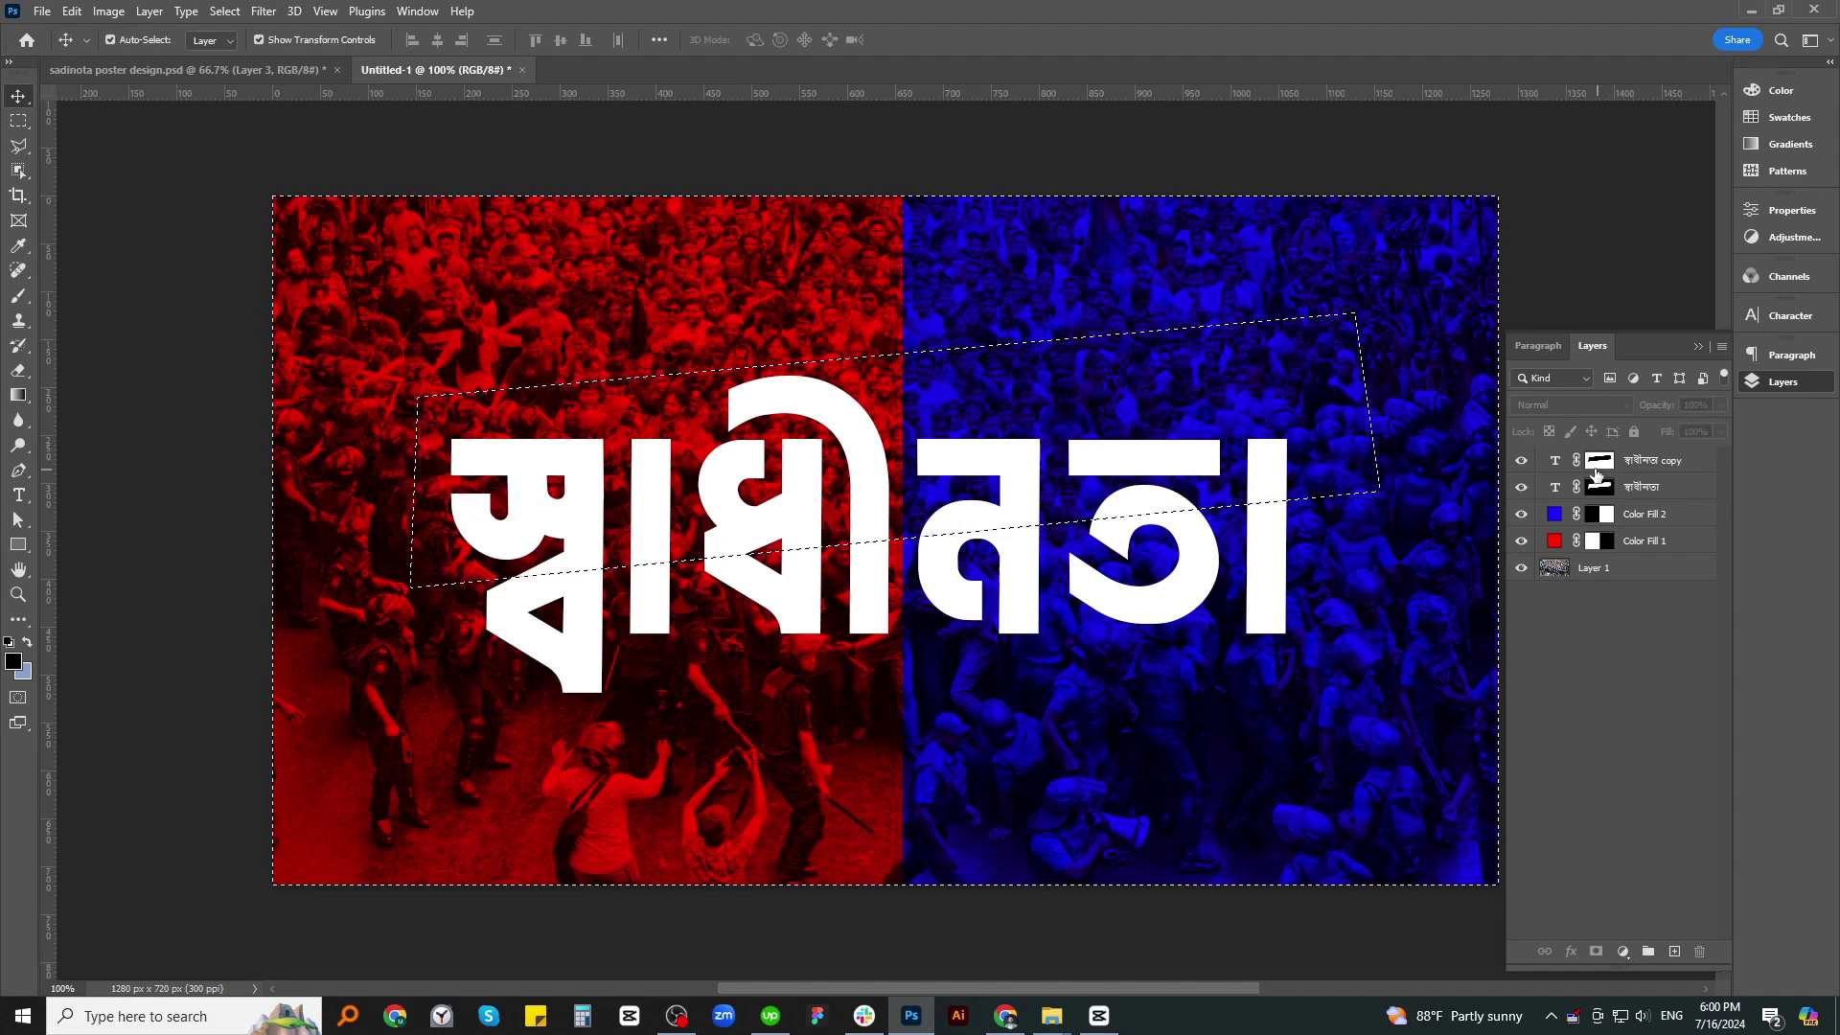
{"action": "key", "text": "ctrl+d"}
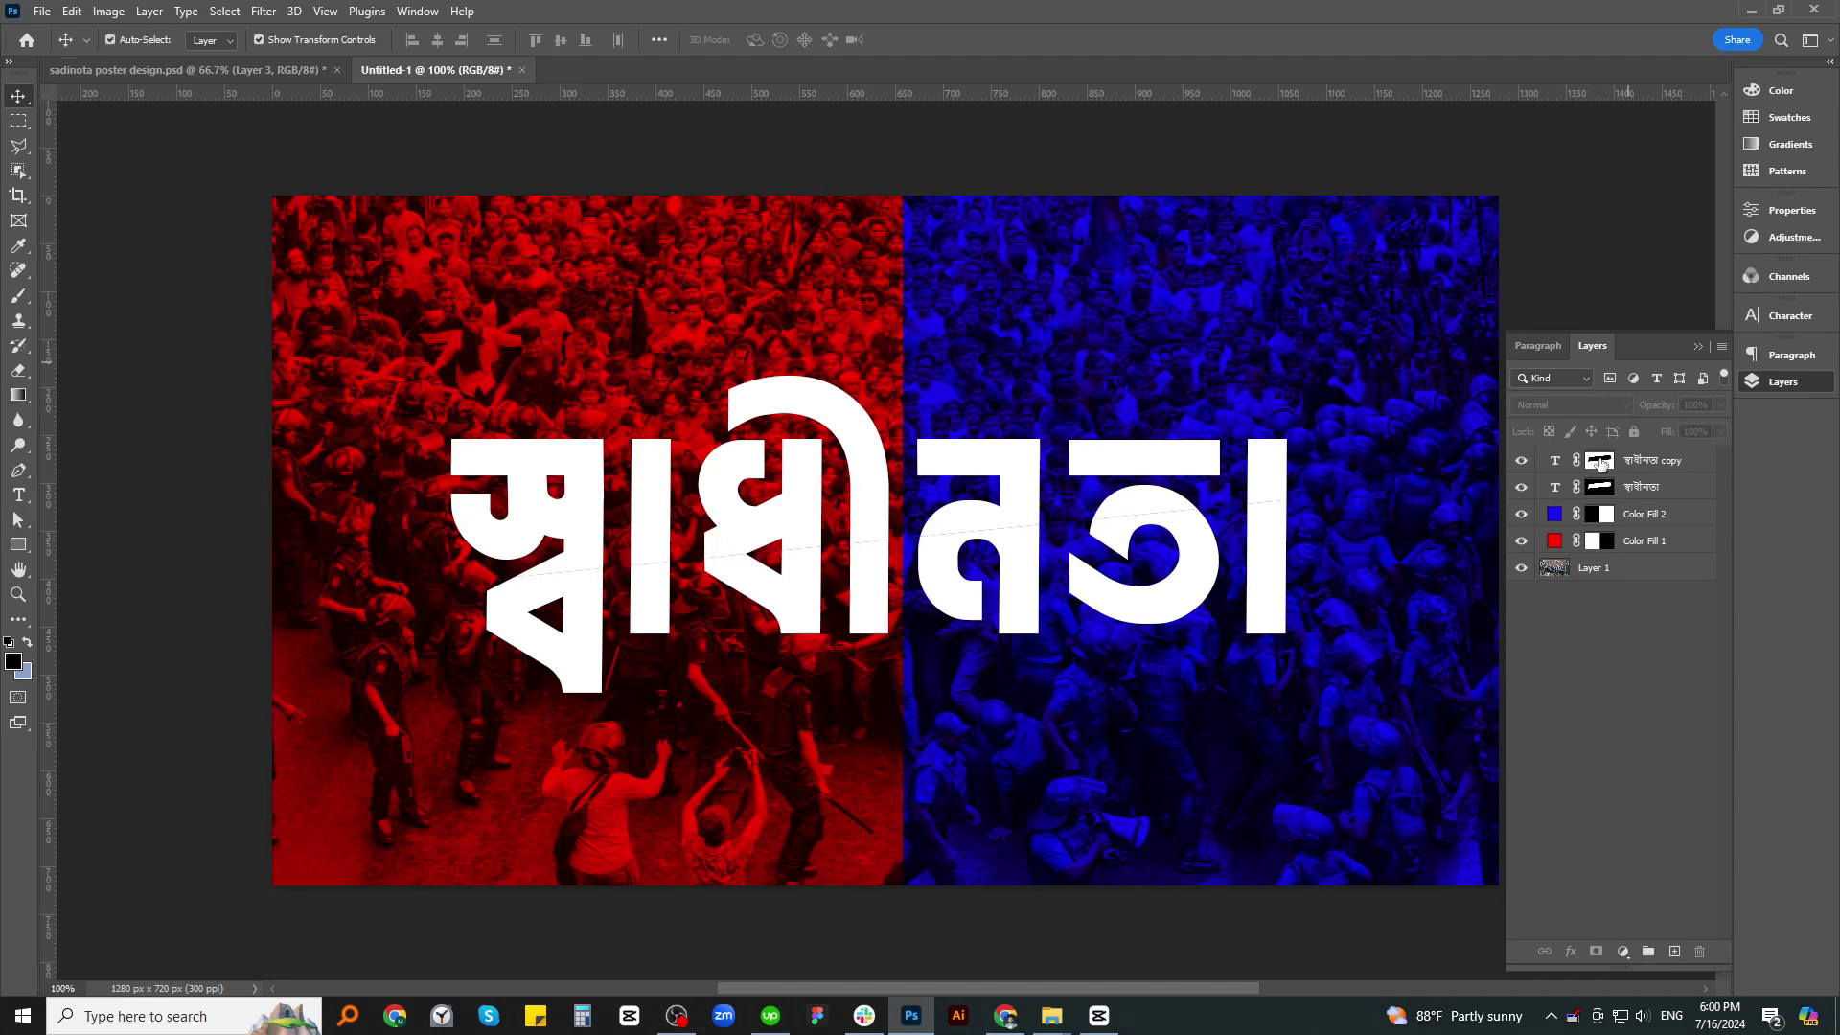
{"action": "left_click", "coordinate": [1600, 464], "text": "ctrl"}
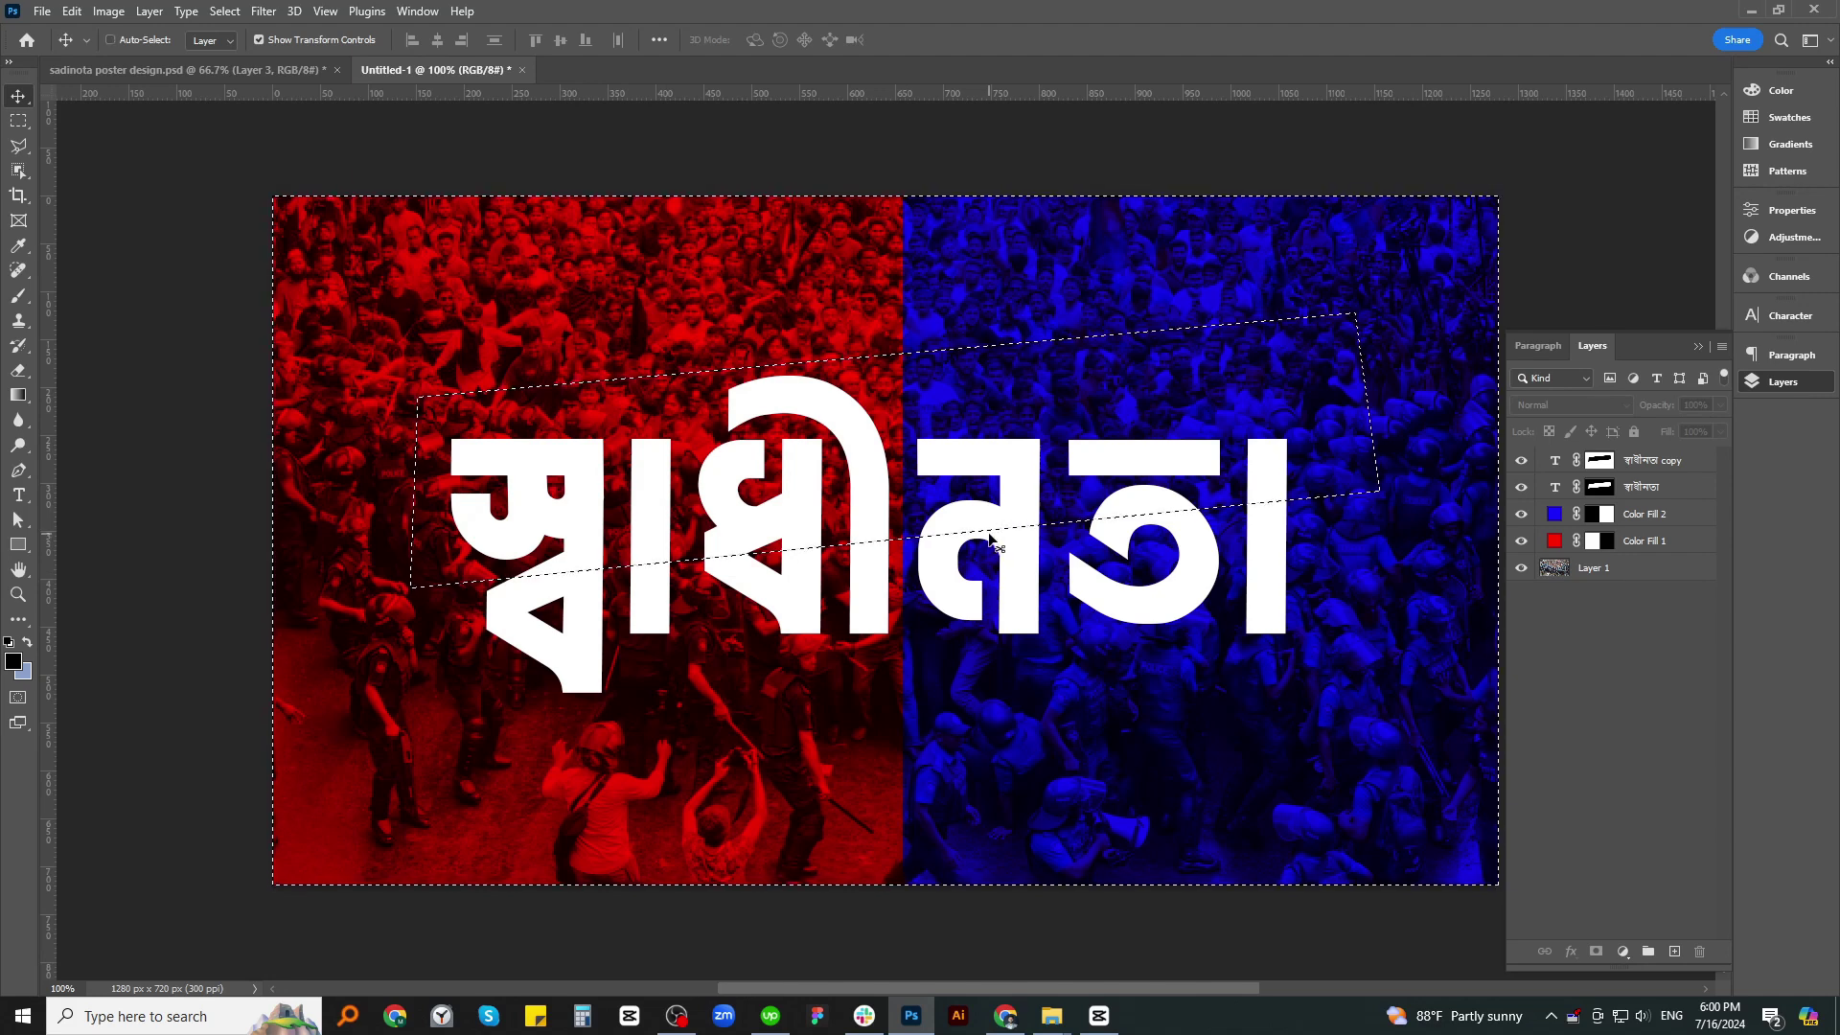
{"action": "key", "text": "ctrl+d"}
{"action": "left_click", "coordinate": [1597, 464]}
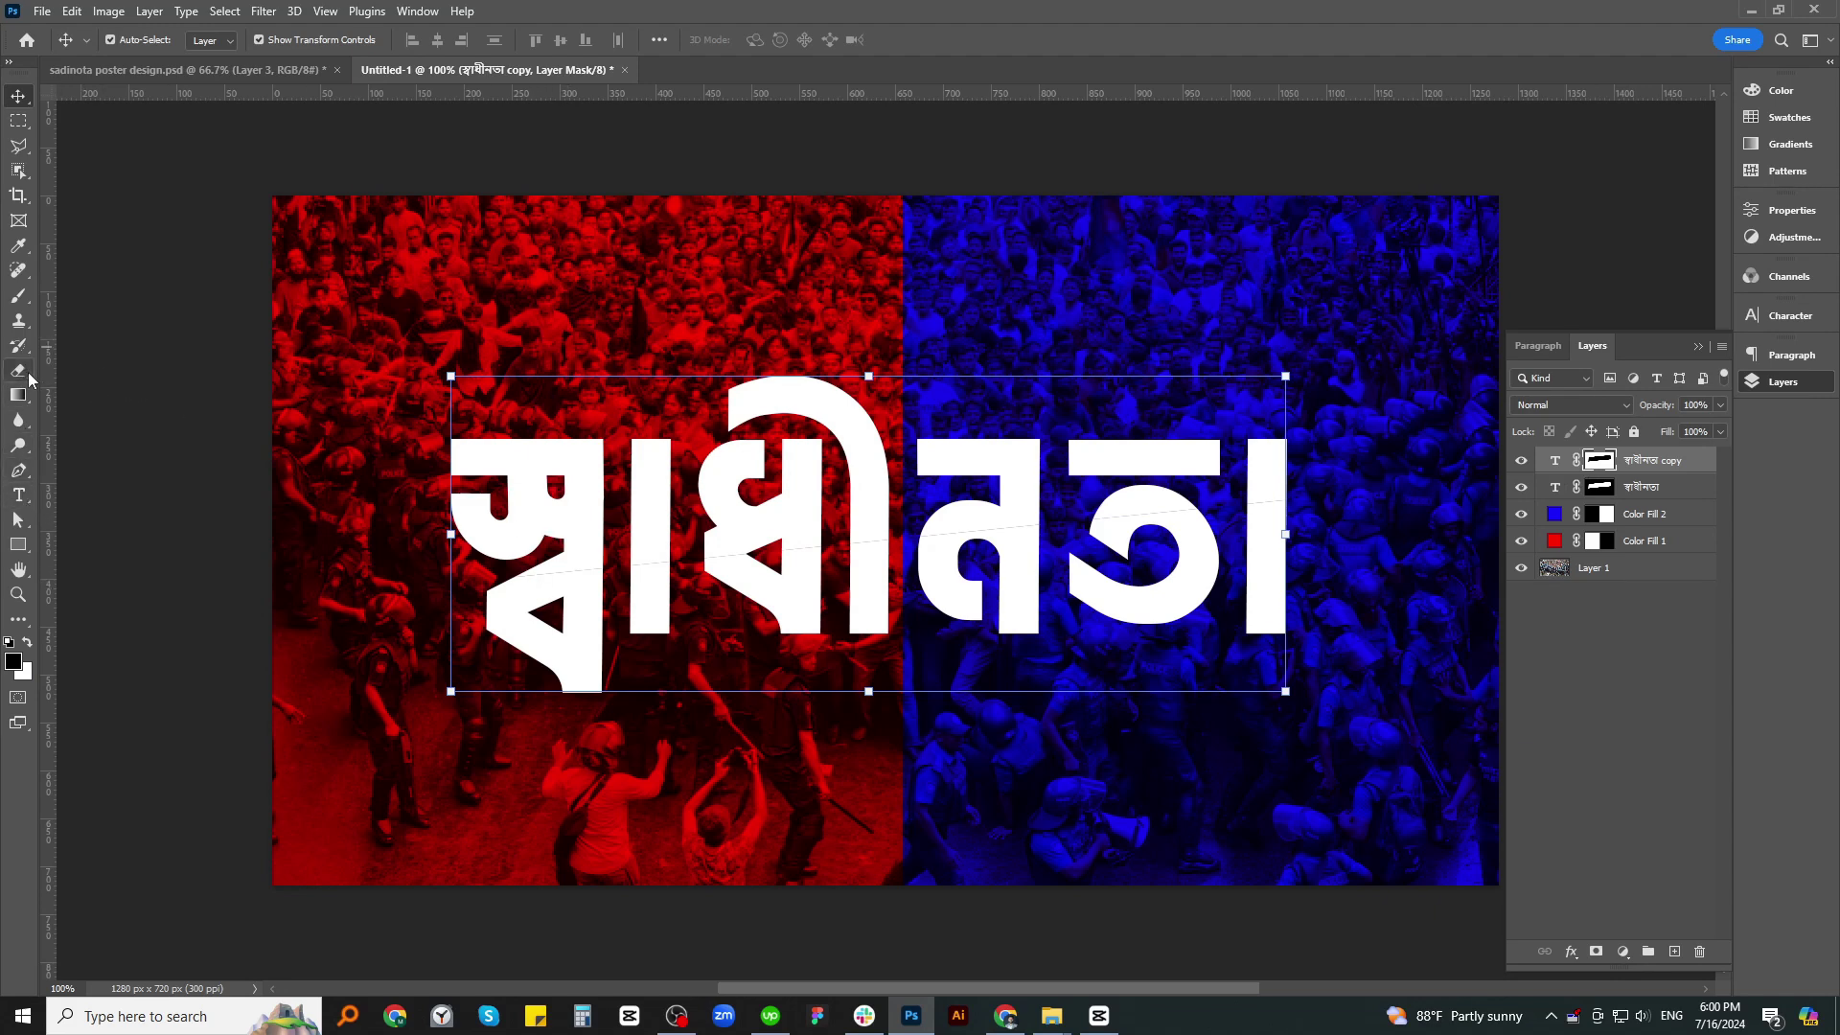
{"action": "left_click", "coordinate": [1649, 490]}
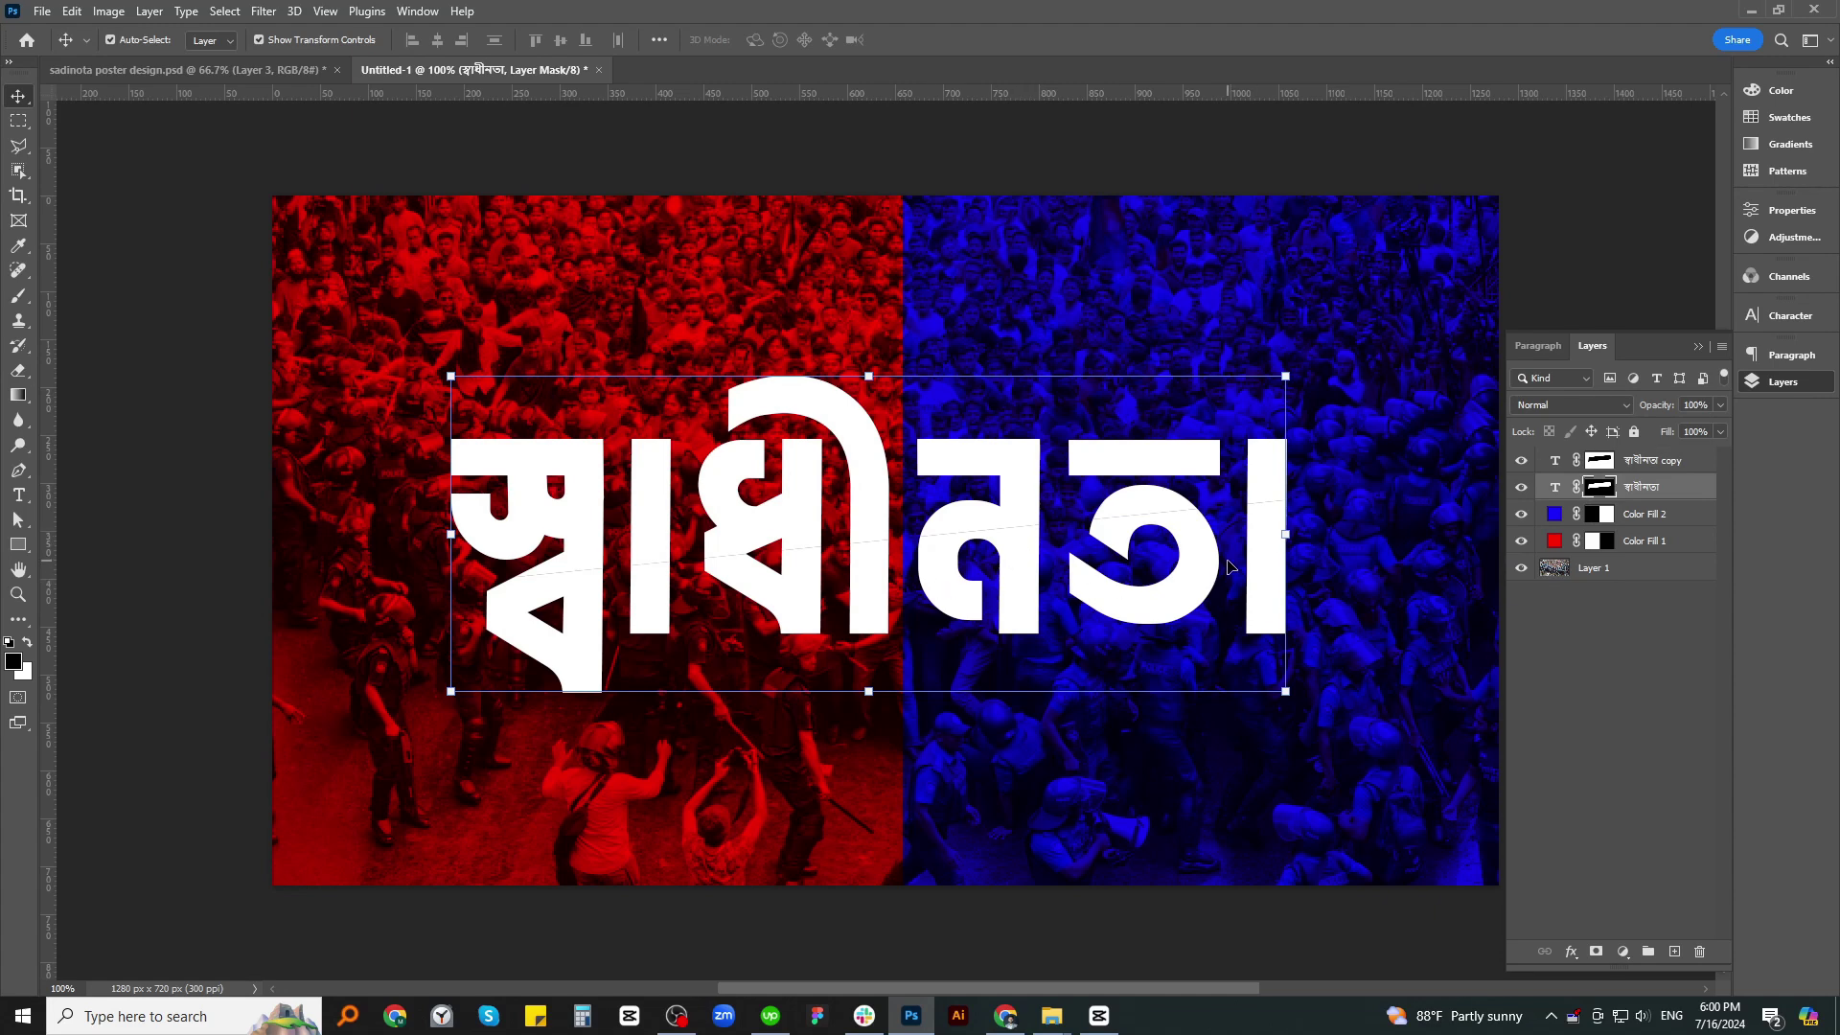
Nudge the upper word half left and up, then load its mask as a selection
{"action": "key", "text": "Right"}
{"action": "key", "text": "Right"}
{"action": "key", "text": "Right"}
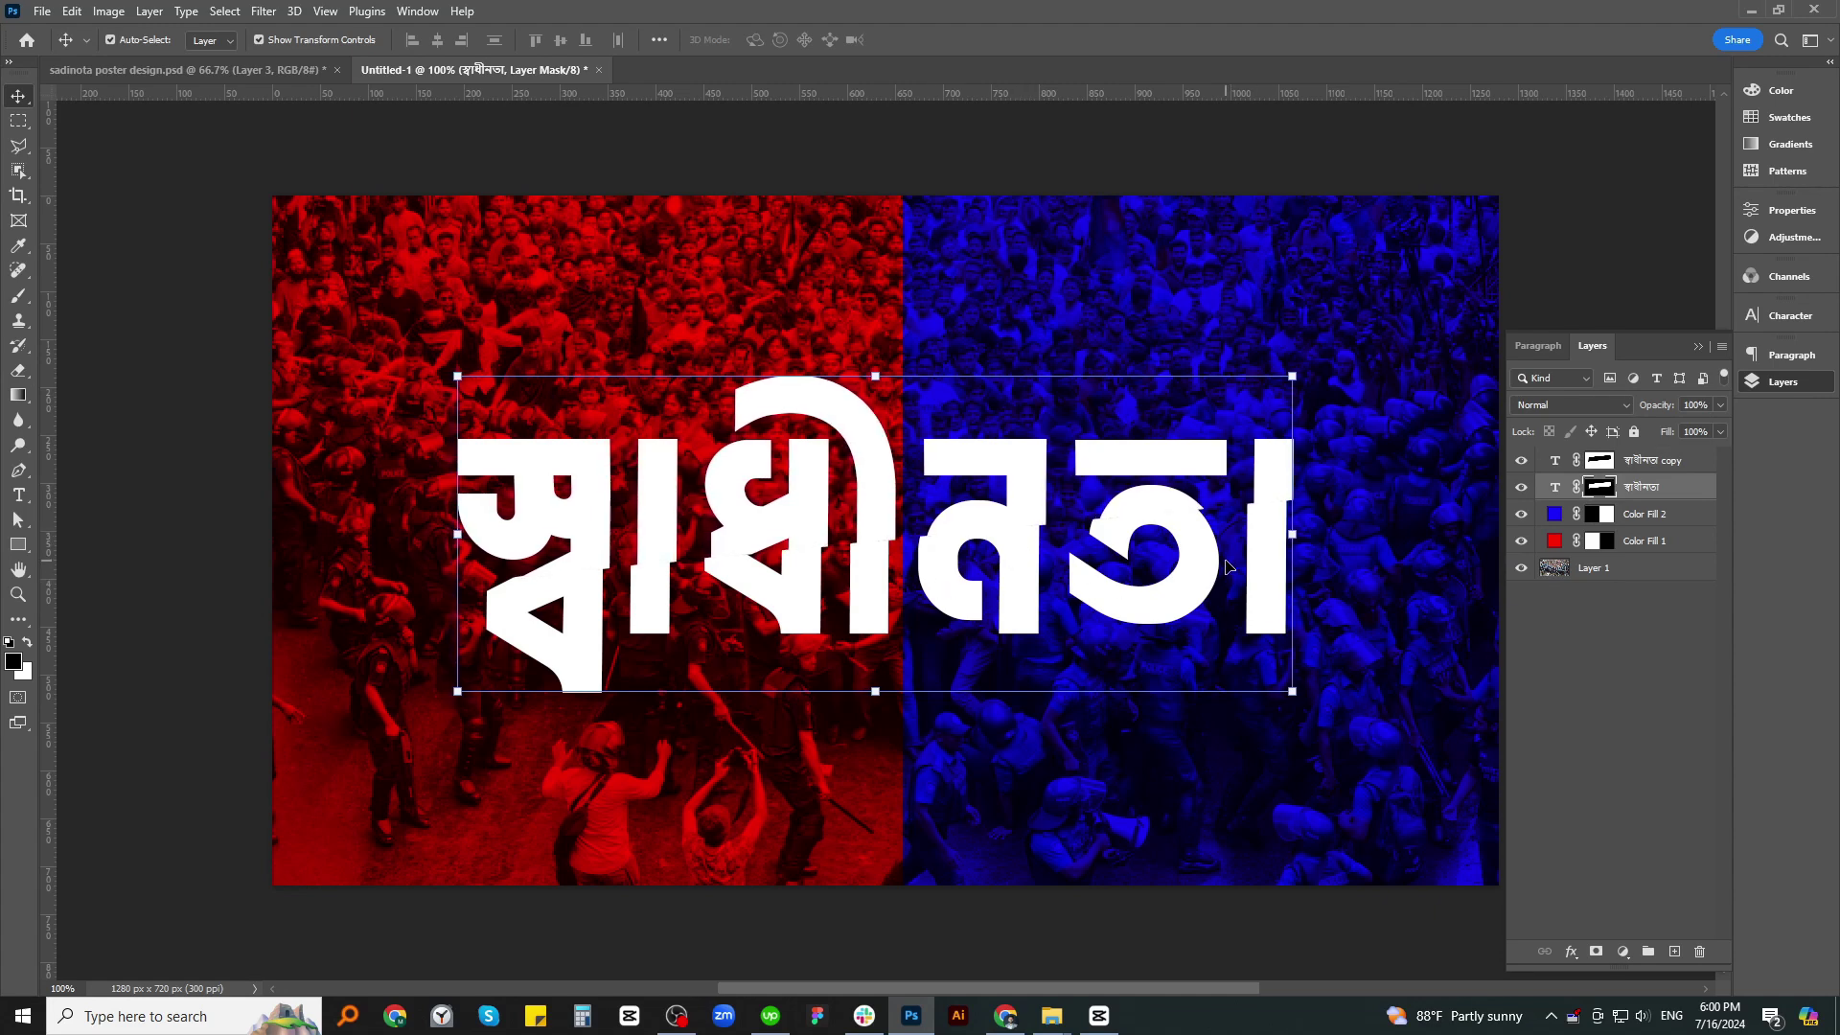
{"action": "key", "text": "Left"}
{"action": "key", "text": "shift+Left"}
{"action": "key", "text": "Up"}
{"action": "key", "text": "Up"}
{"action": "key", "text": "Up"}
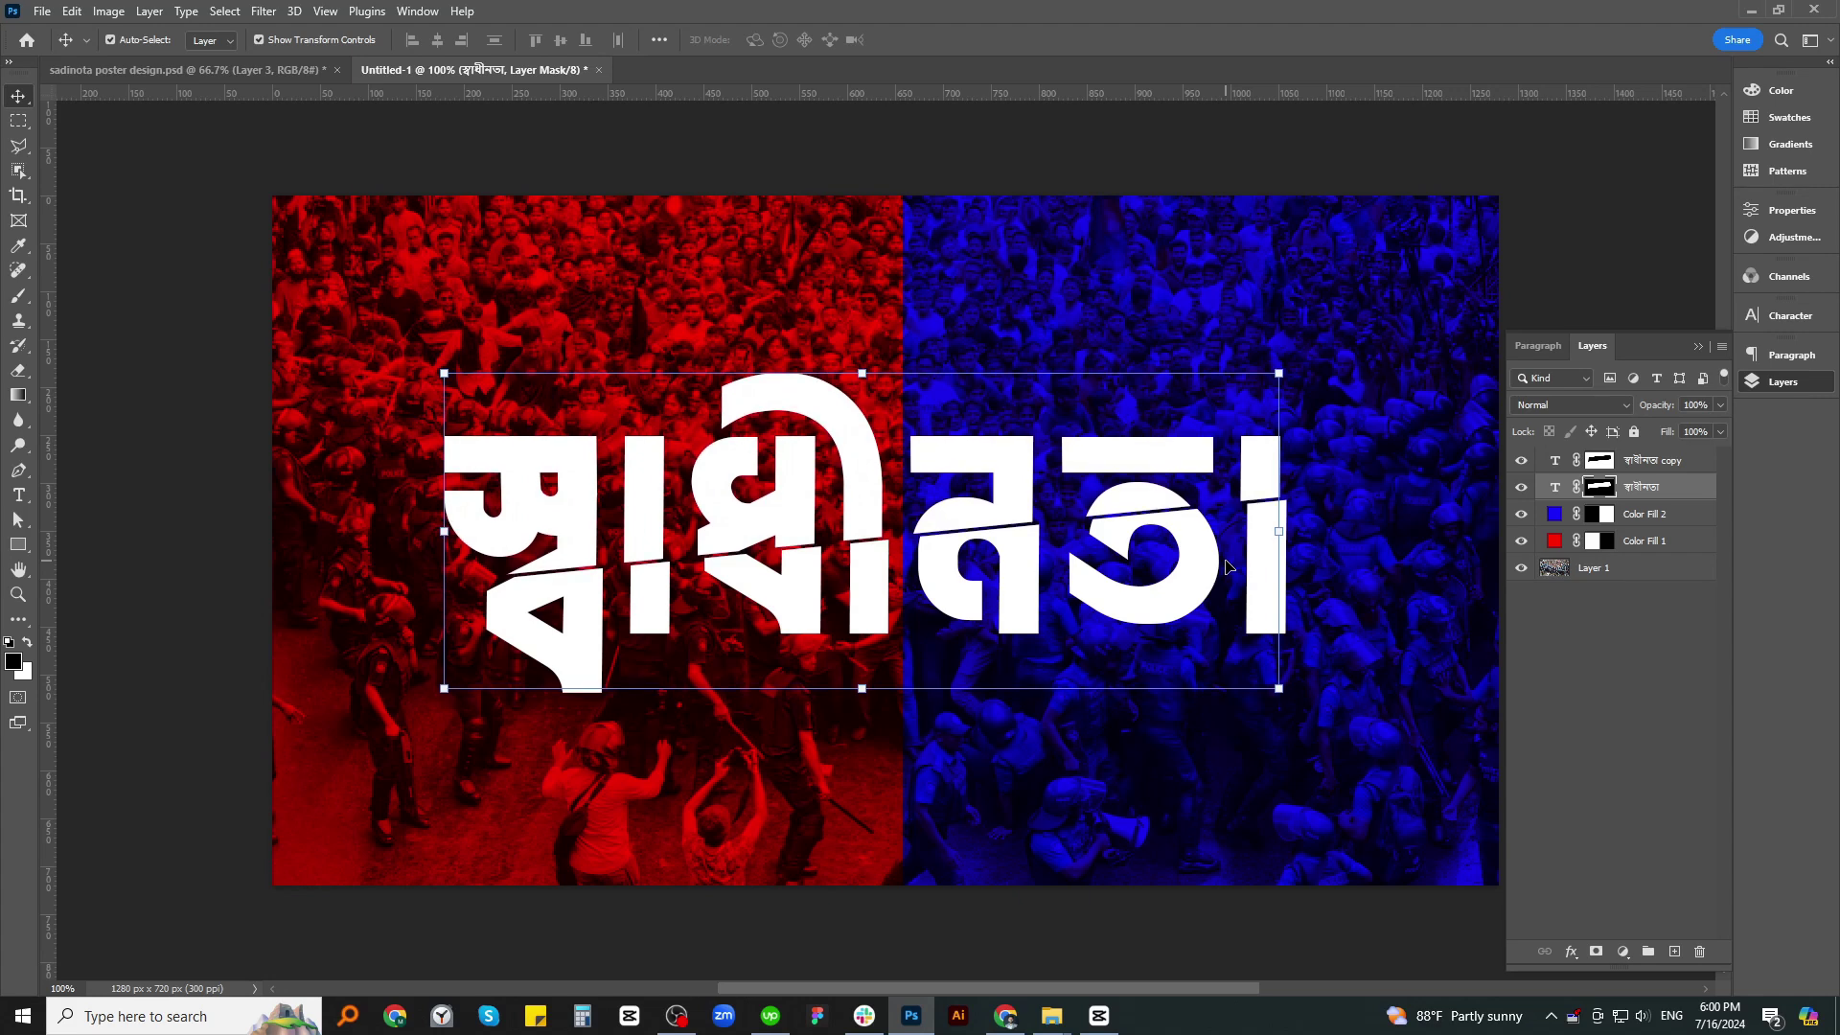
{"action": "key", "text": "Right"}
{"action": "key", "text": "Right"}
{"action": "key", "text": "Right"}
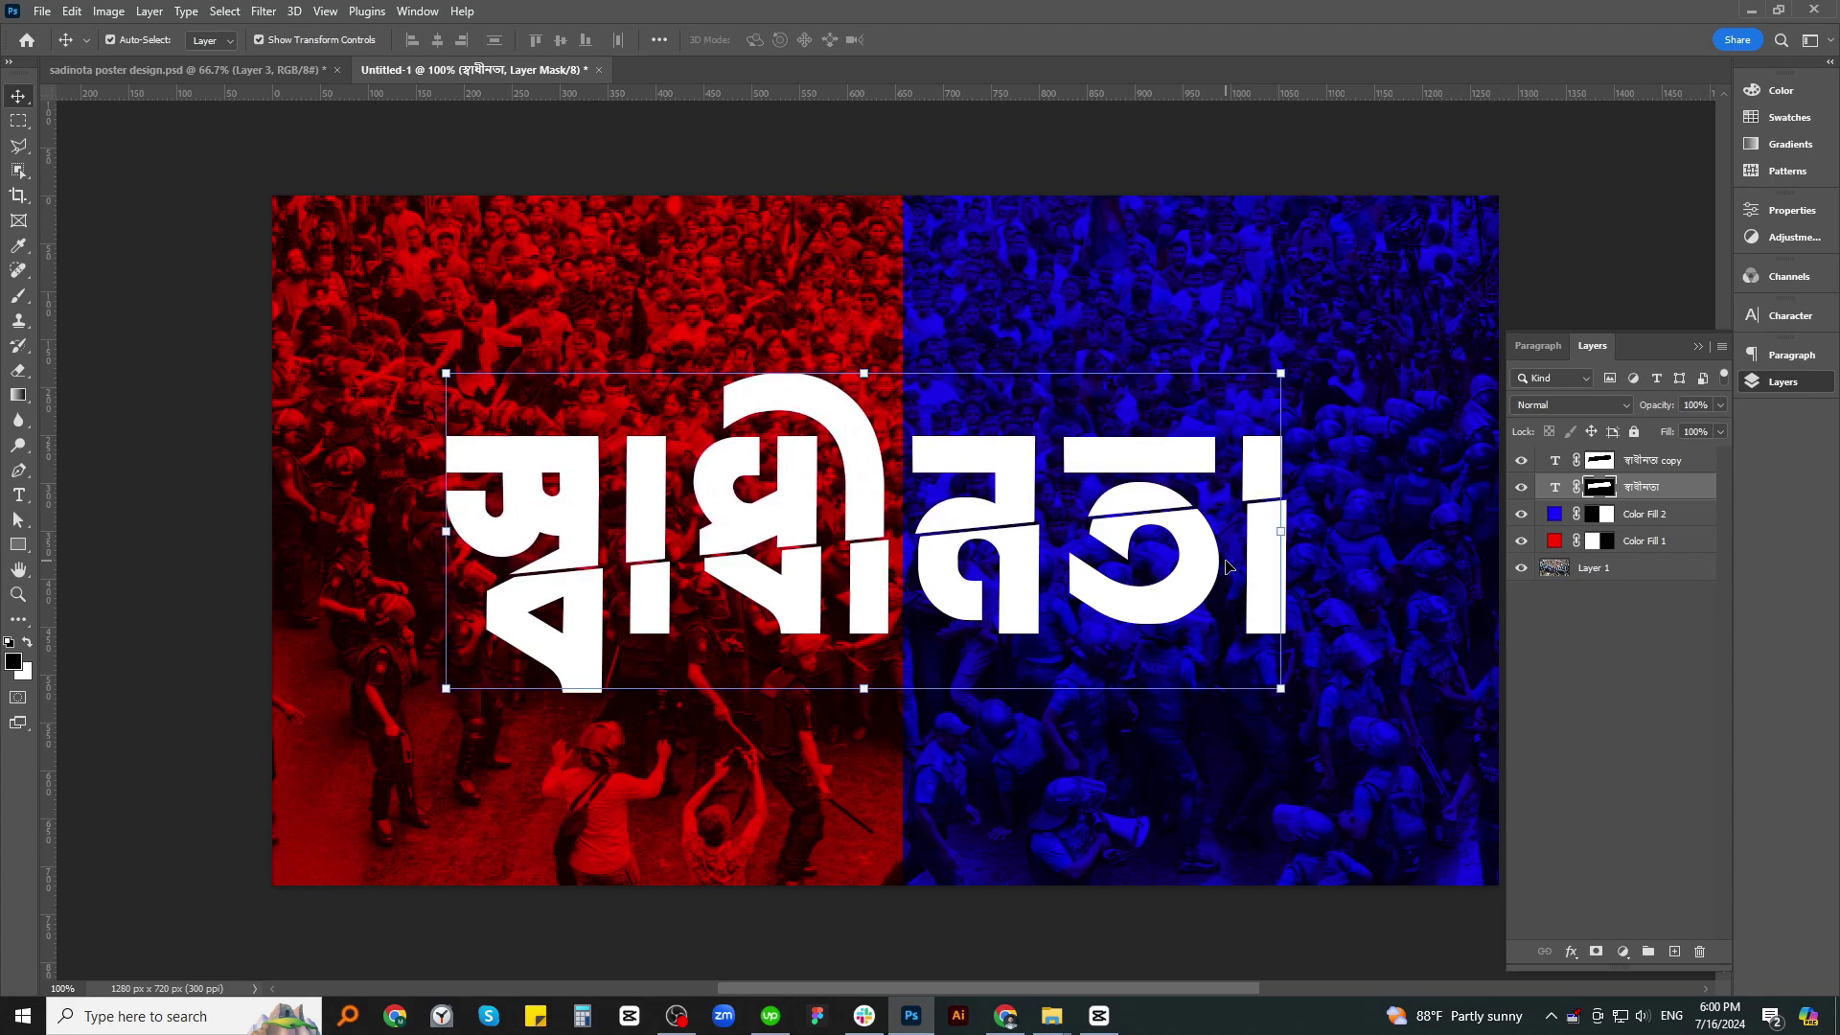
{"action": "key", "text": "Right"}
{"action": "key", "text": "Right"}
{"action": "key", "text": "Right"}
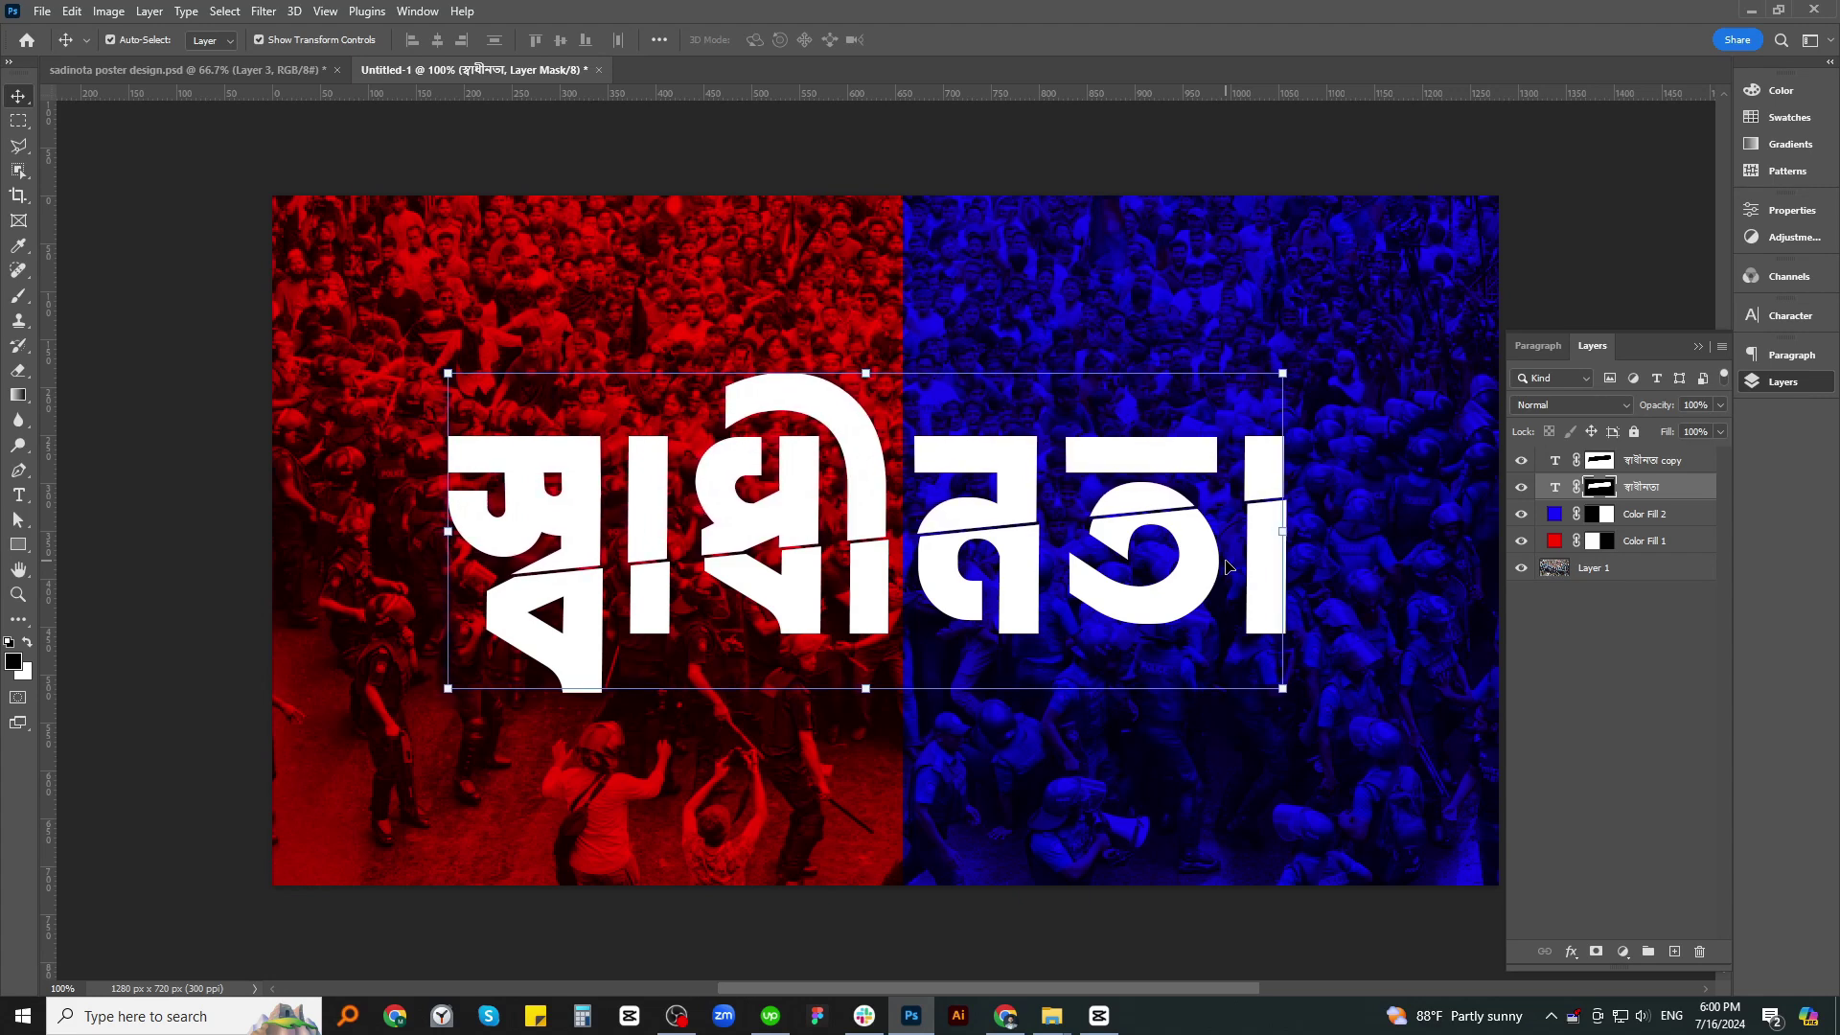
{"action": "key", "text": "Down"}
{"action": "key", "text": "Up"}
{"action": "key", "text": "Up"}
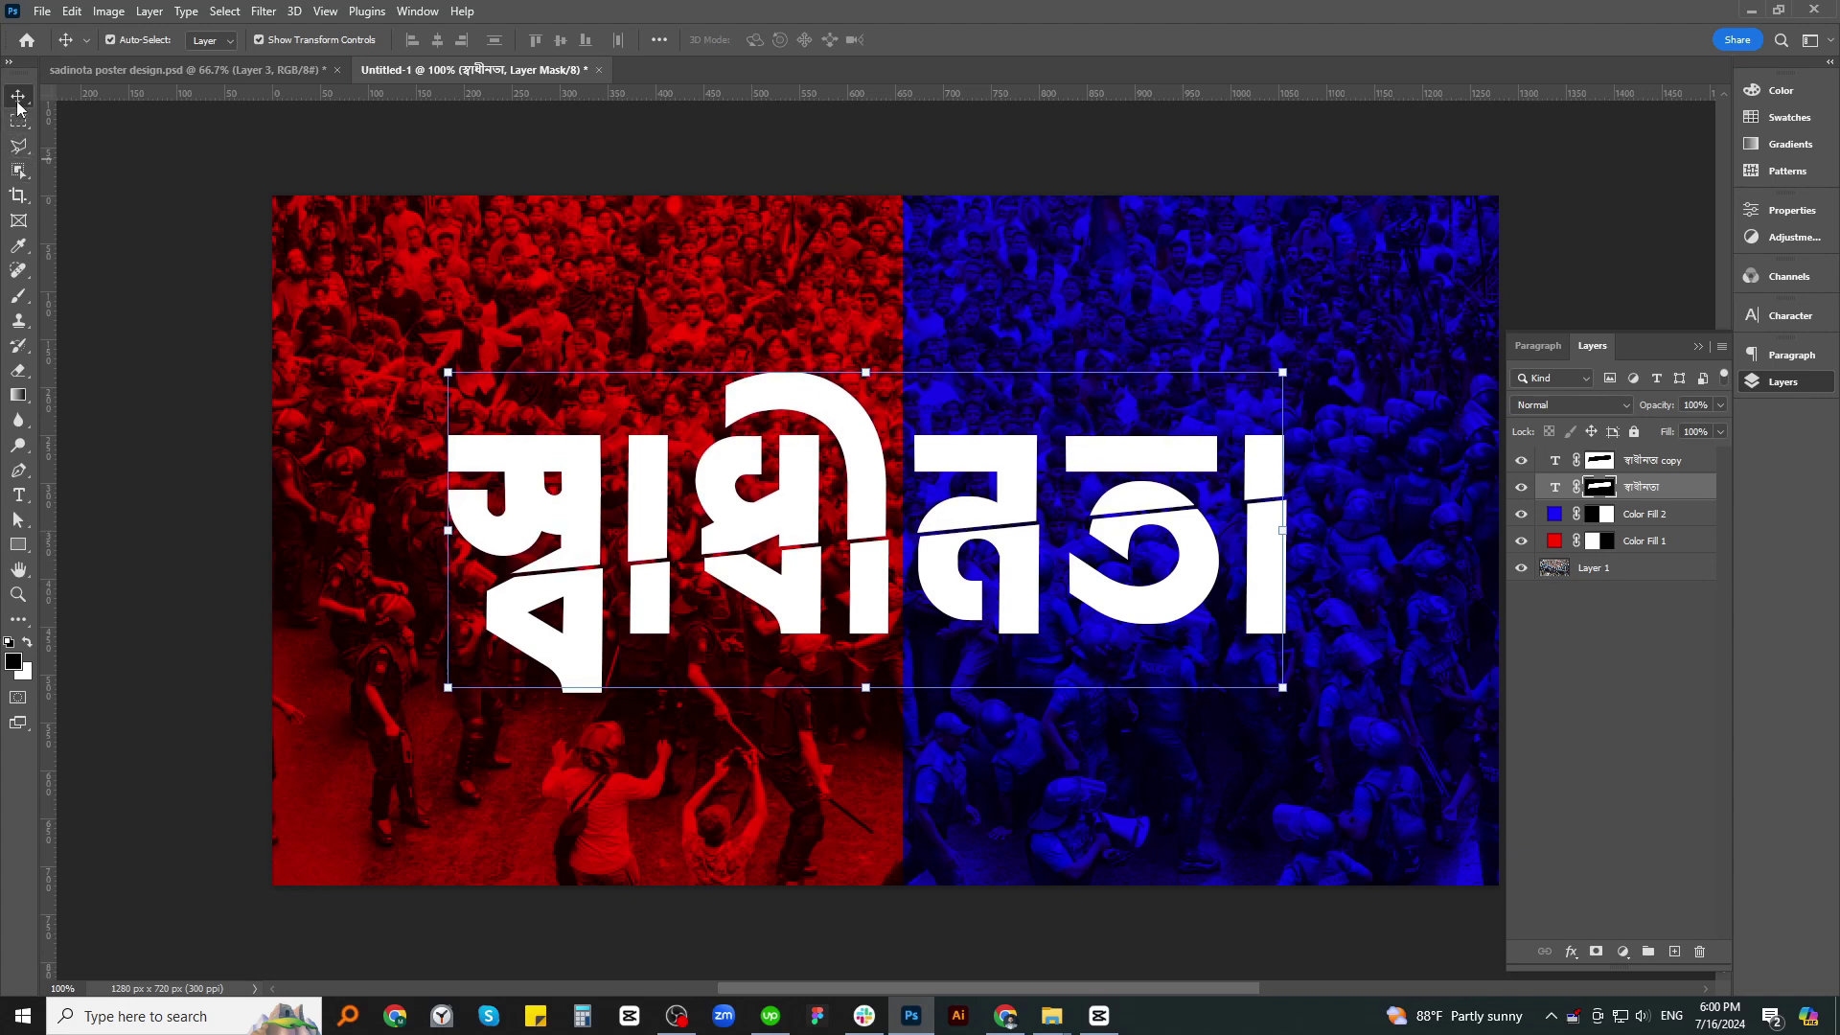
{"action": "key", "text": "ctrl"}
{"action": "left_click", "coordinate": [1600, 491], "text": "ctrl"}
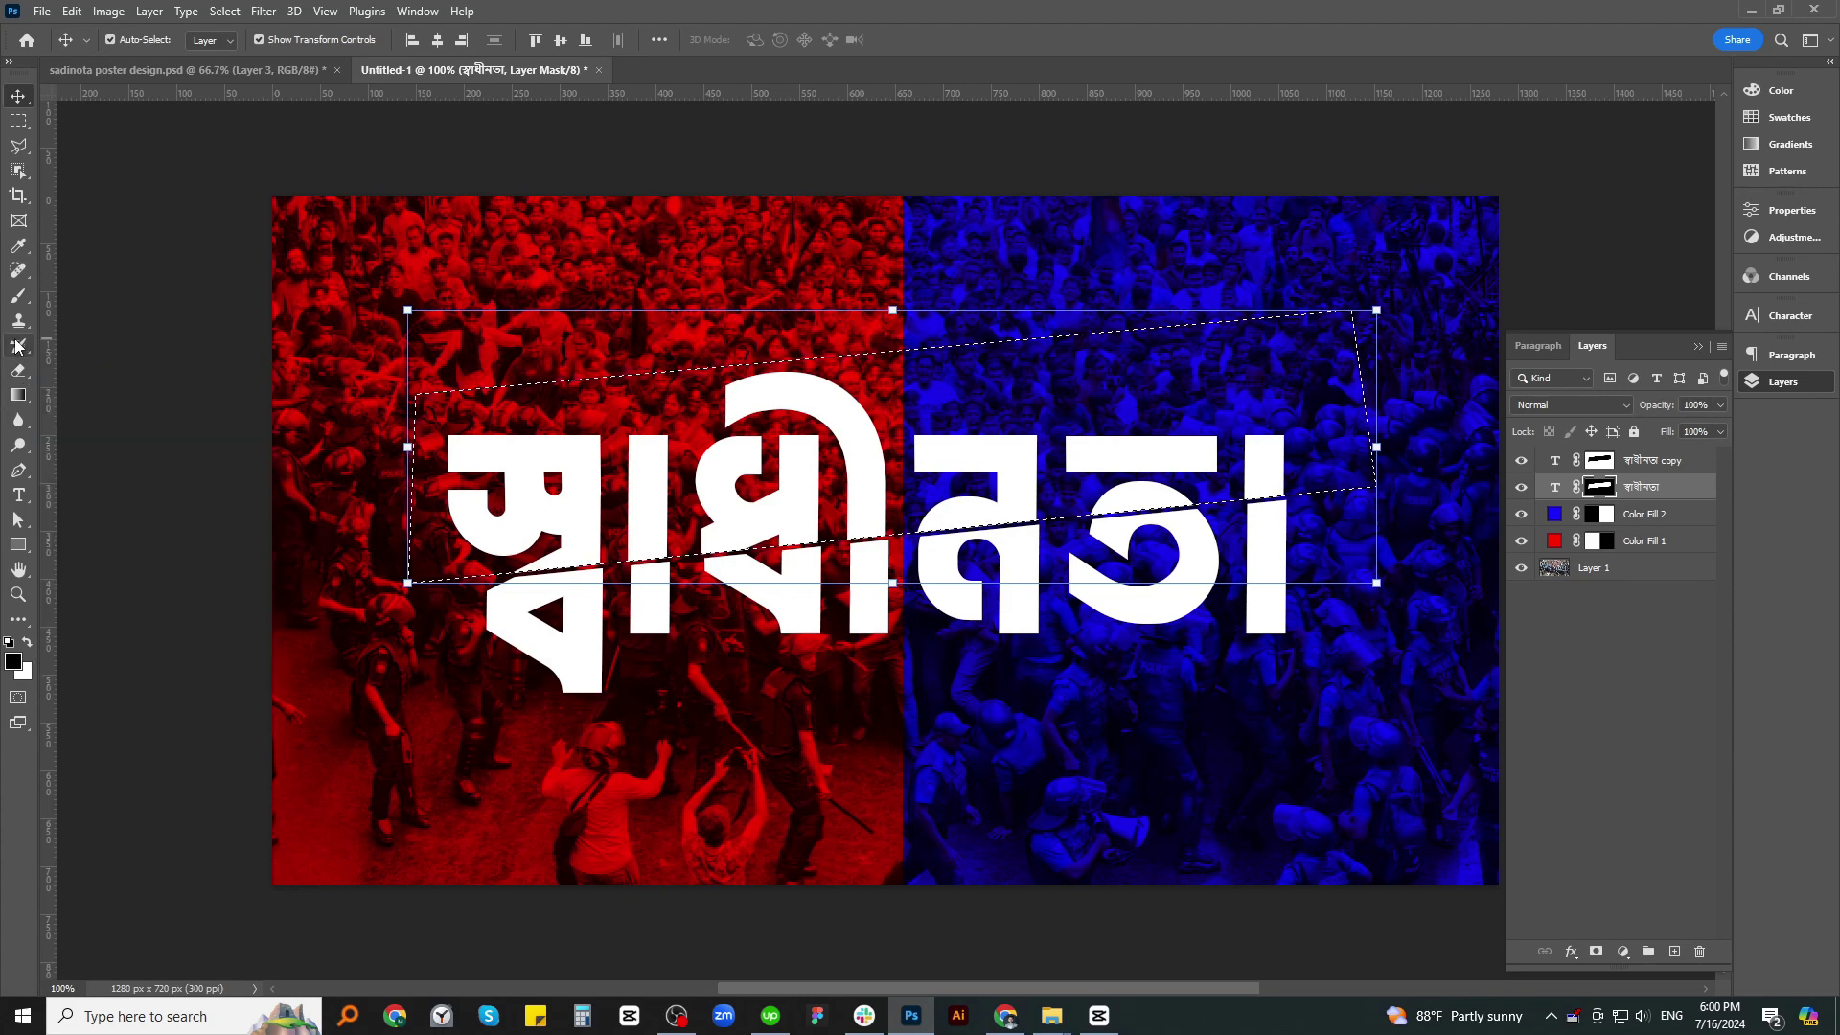
Brush a soft black fade into the copy's mask along the diagonal cut
{"action": "left_click", "coordinate": [21, 270]}
{"action": "right_click", "coordinate": [23, 272]}
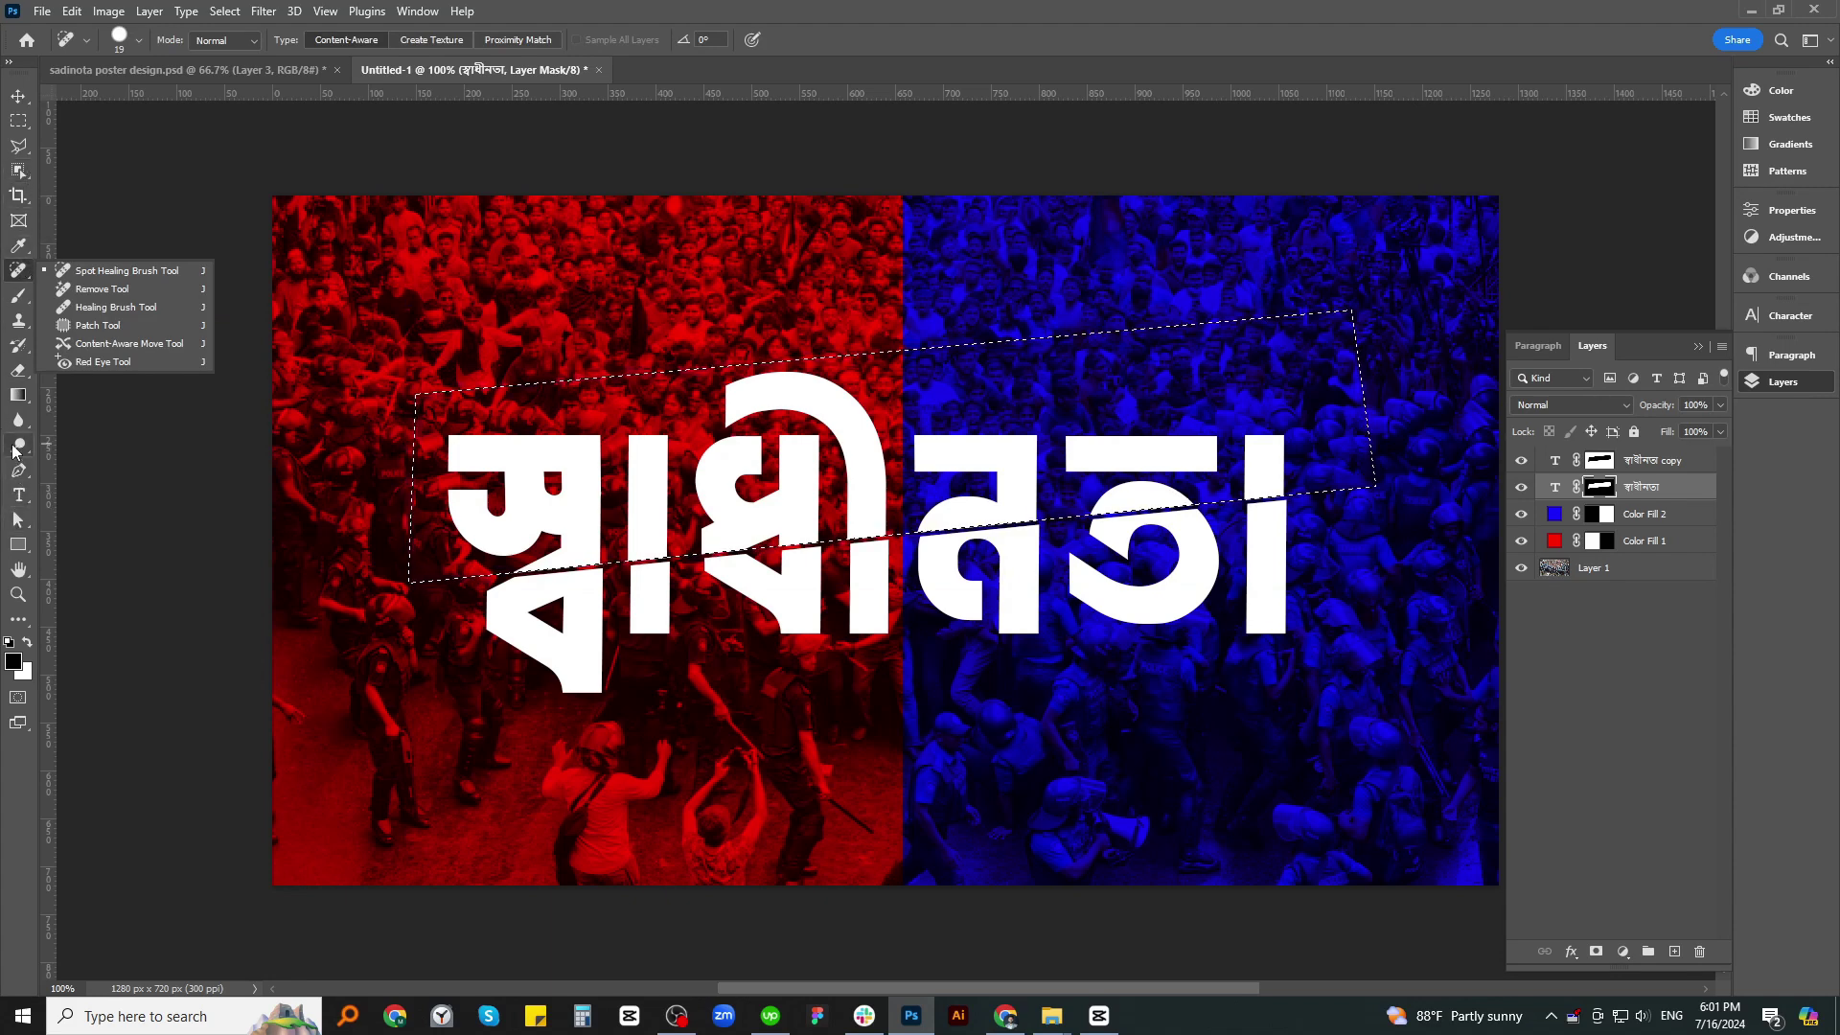
{"action": "key", "text": "b"}
{"action": "key", "text": "alt+bracketright"}
{"action": "key", "text": "ctrl+a"}
{"action": "mouse_move", "coordinate": [526, 573]}
{"action": "left_mouse_down"}
{"action": "mouse_move", "coordinate": [1278, 469]}
{"action": "mouse_move", "coordinate": [459, 557]}
{"action": "left_mouse_up"}
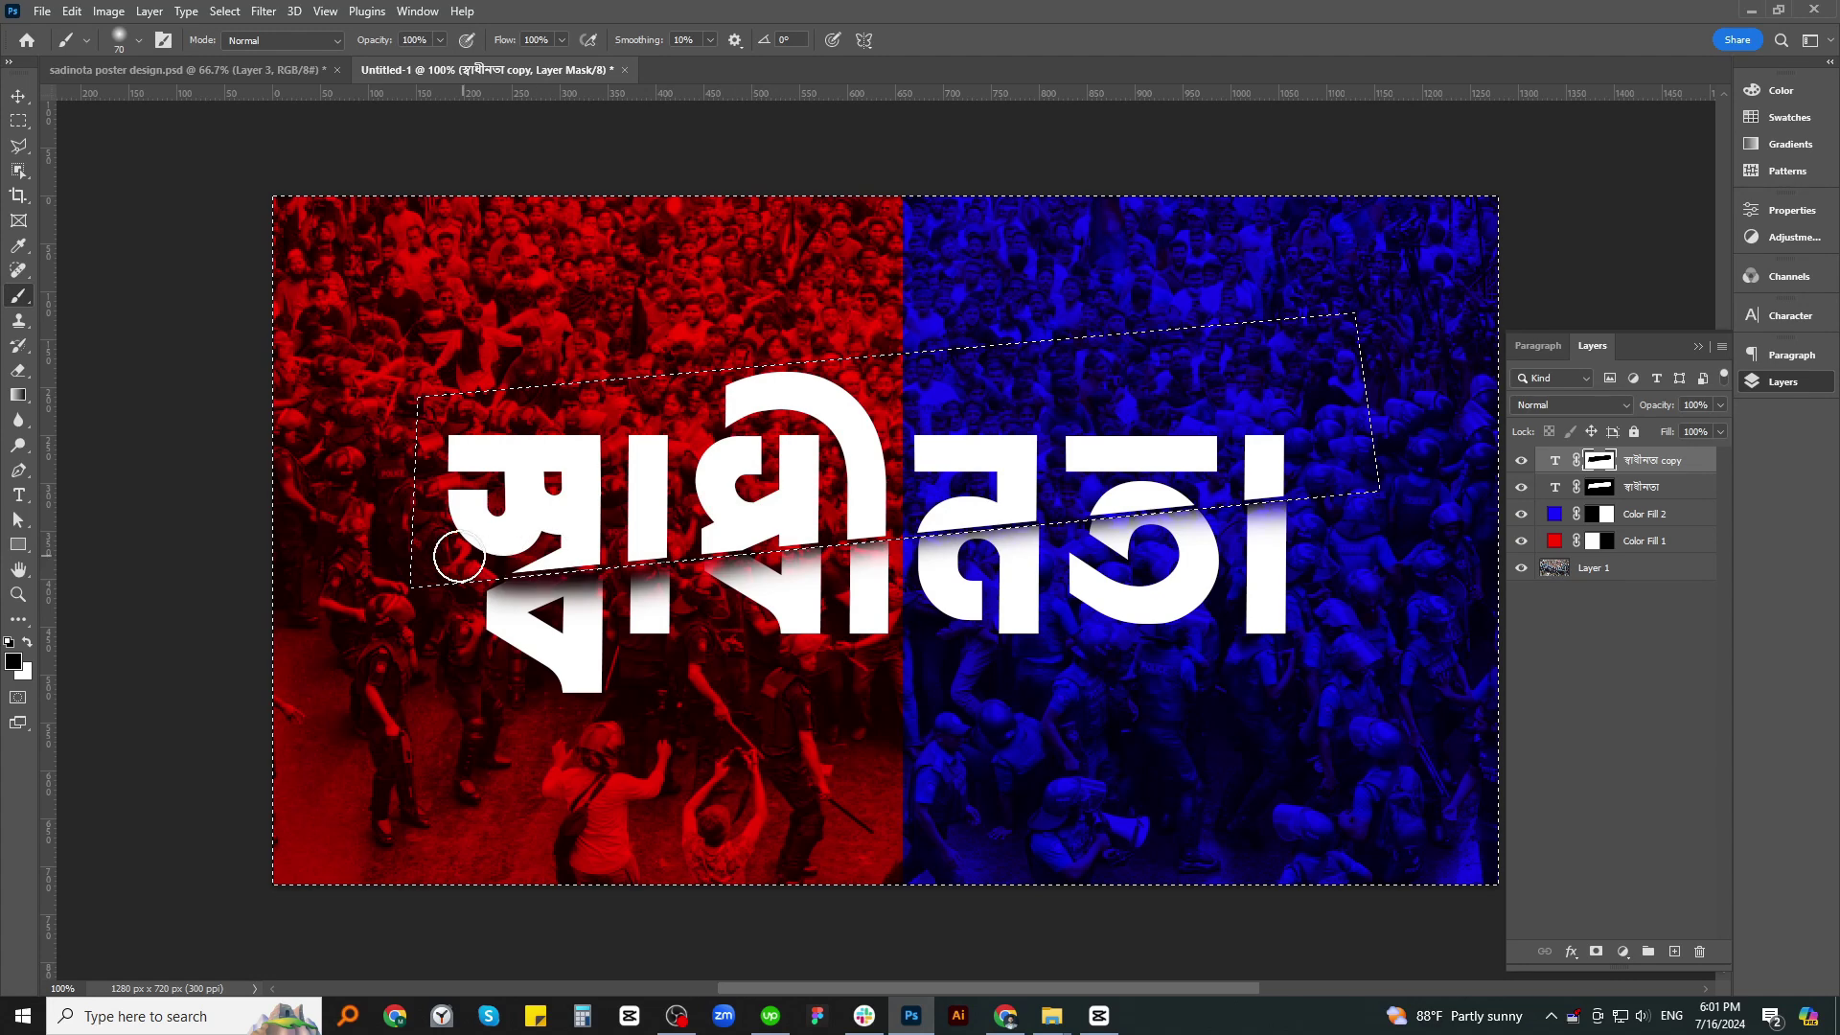
{"action": "key", "text": "ctrl+z"}
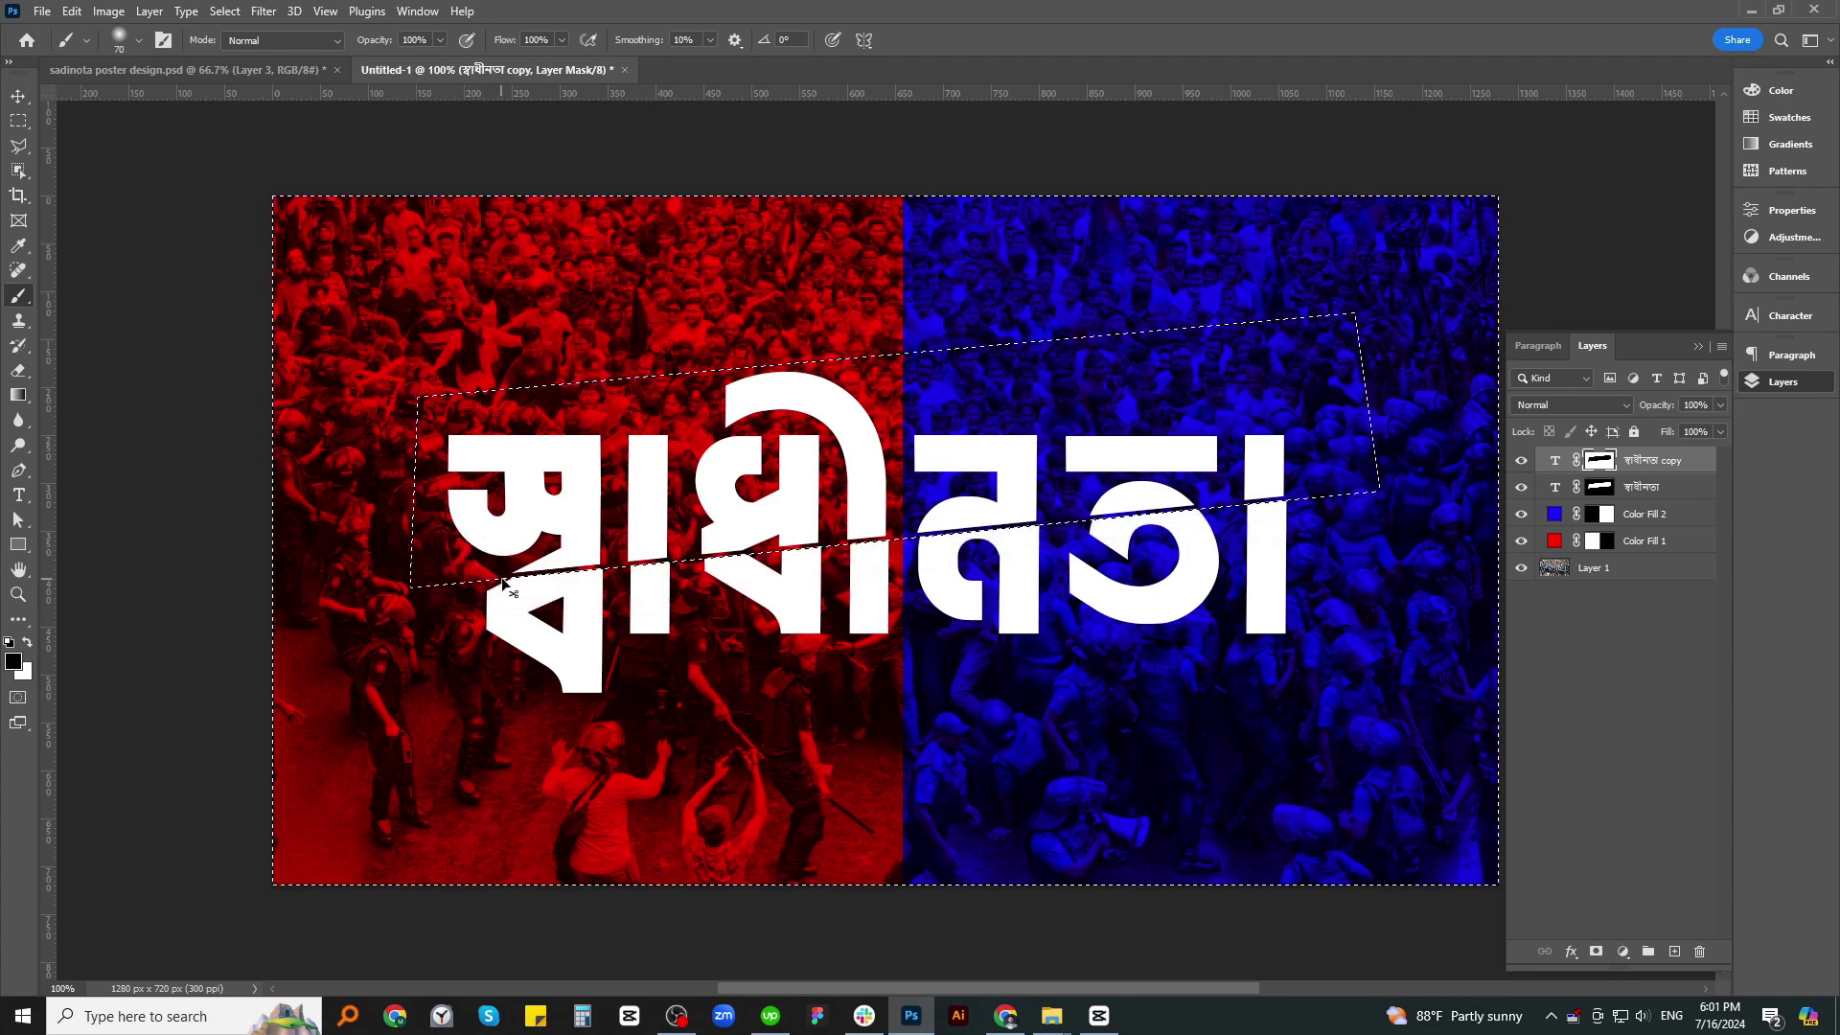
{"action": "mouse_move", "coordinate": [502, 582]}
{"action": "left_mouse_down"}
{"action": "mouse_move", "coordinate": [624, 555]}
{"action": "mouse_move", "coordinate": [1288, 509]}
{"action": "mouse_move", "coordinate": [1312, 484]}
{"action": "mouse_move", "coordinate": [1016, 537]}
{"action": "mouse_move", "coordinate": [439, 542]}
{"action": "mouse_move", "coordinate": [497, 573]}
{"action": "mouse_move", "coordinate": [757, 527]}
{"action": "mouse_move", "coordinate": [800, 559]}
{"action": "mouse_move", "coordinate": [1284, 450]}
{"action": "mouse_move", "coordinate": [1255, 484]}
{"action": "left_mouse_up"}
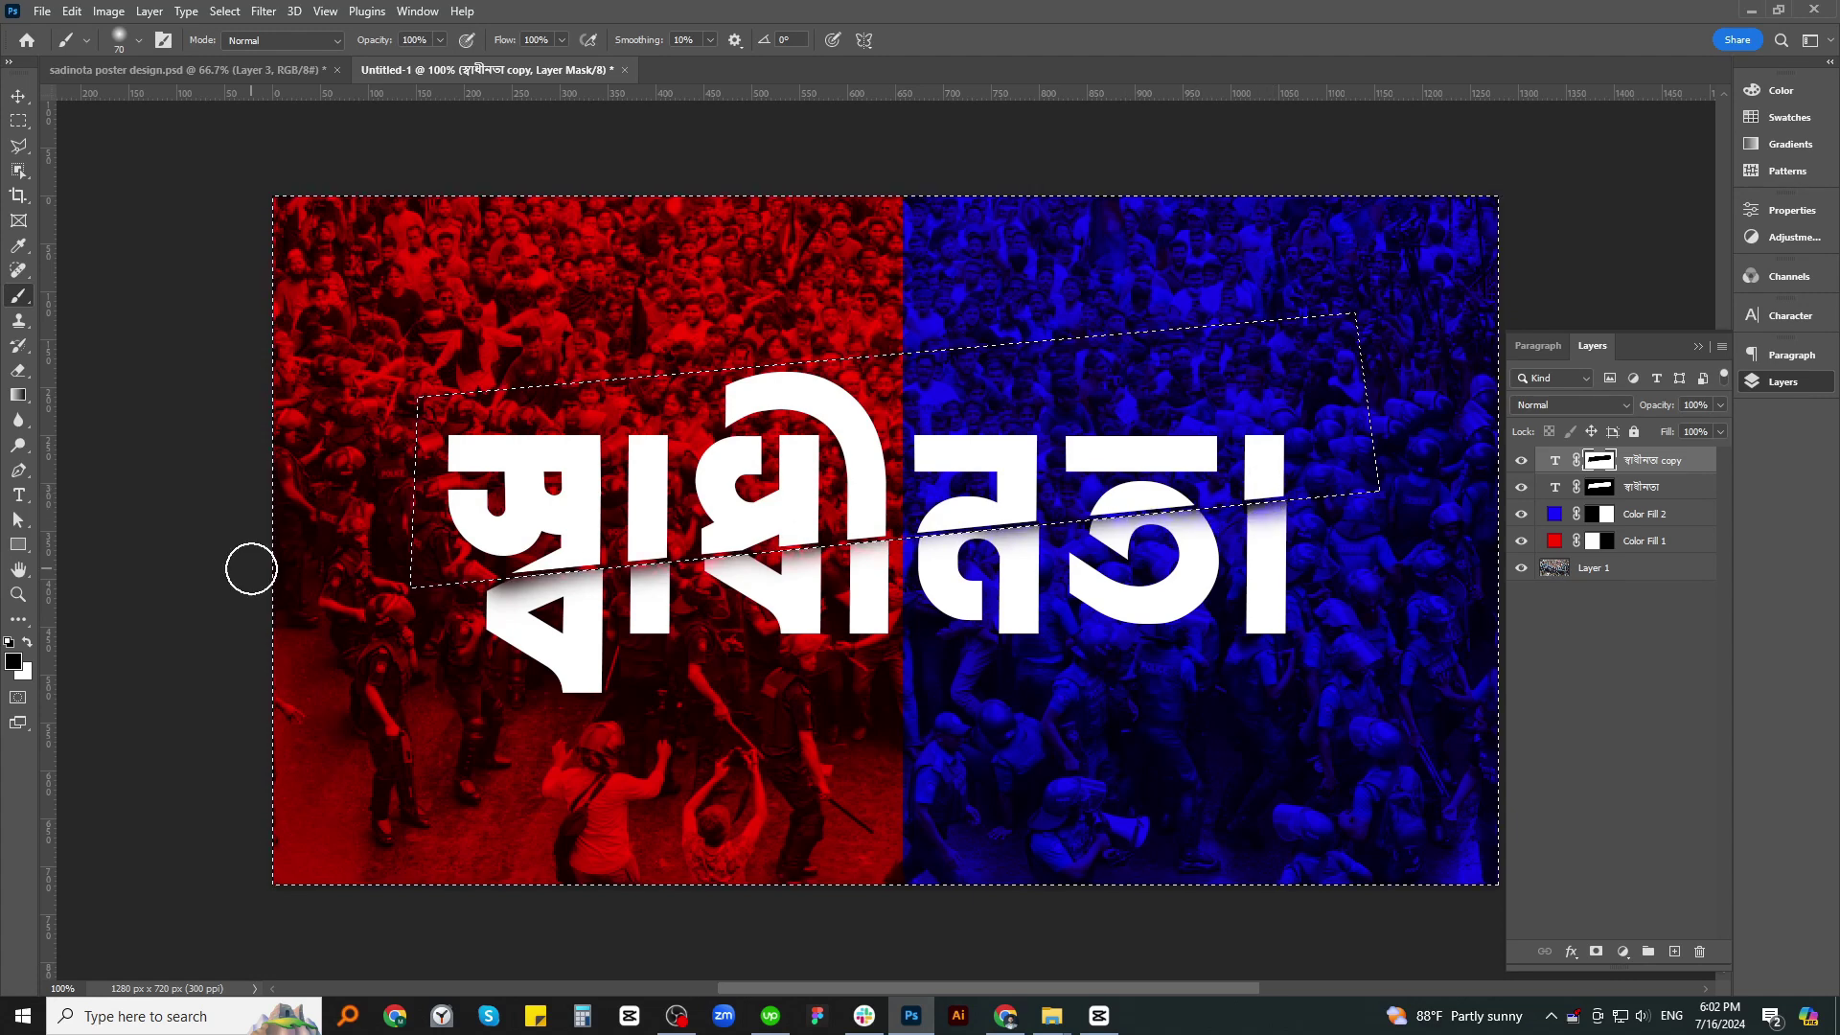
Clear the selection and layer focus to view the whole স্বাধীনতা poster, then switch to OBS Studio
{"action": "left_click", "coordinate": [17, 97]}
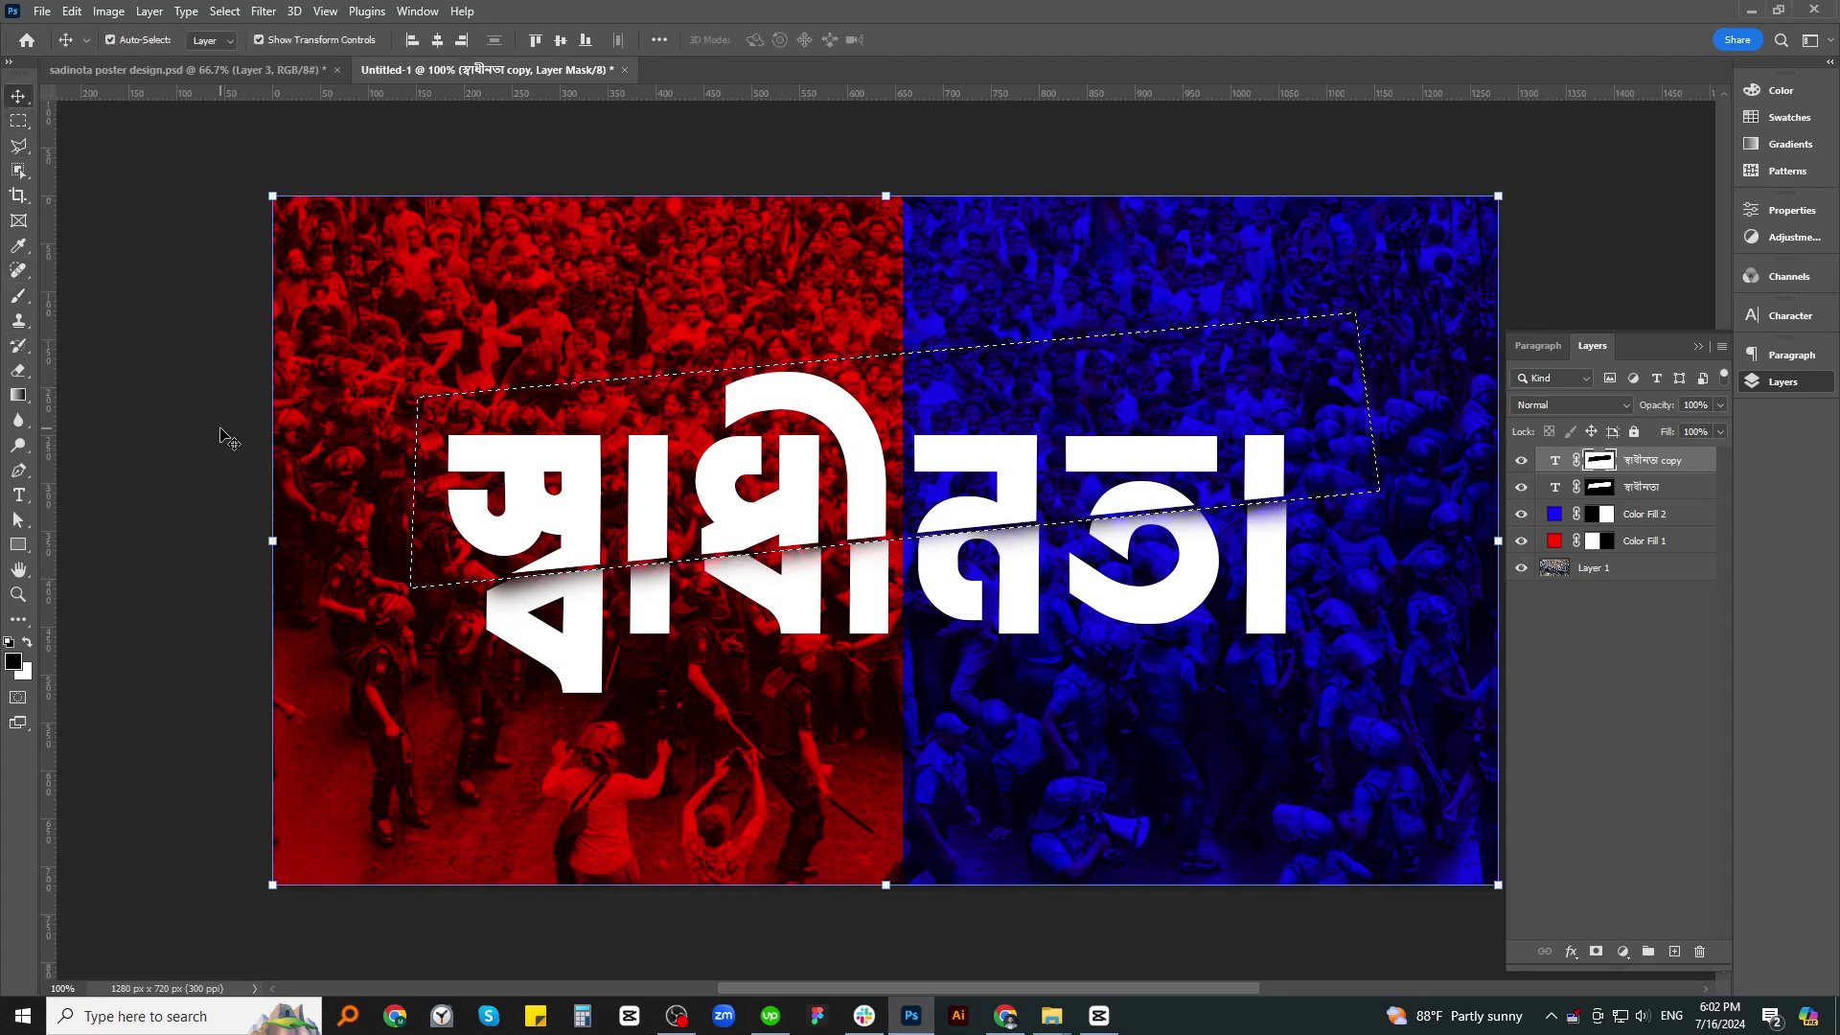
{"action": "key", "text": "ctrl+d"}
{"action": "scroll", "coordinate": [226, 438], "scroll_direction": "up", "scroll_amount": 2}
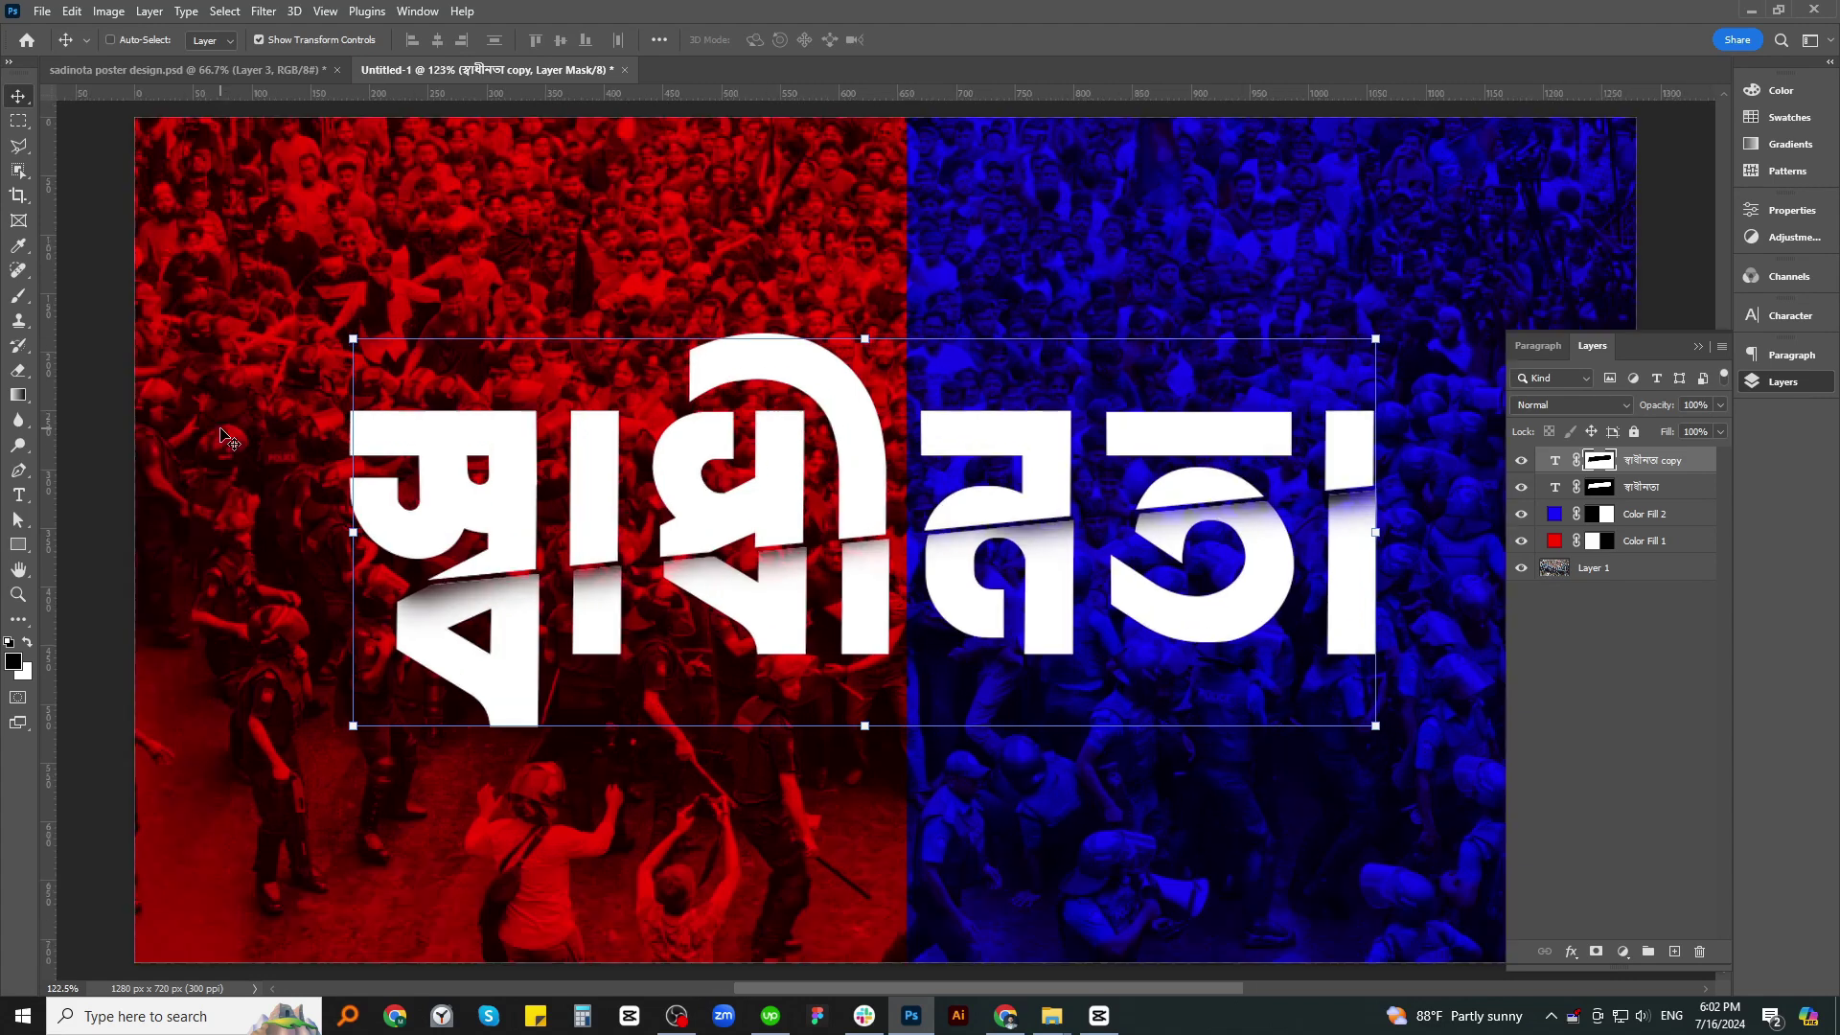
{"action": "key", "text": "ctrl+minus"}
{"action": "key", "text": "ctrl+minus"}
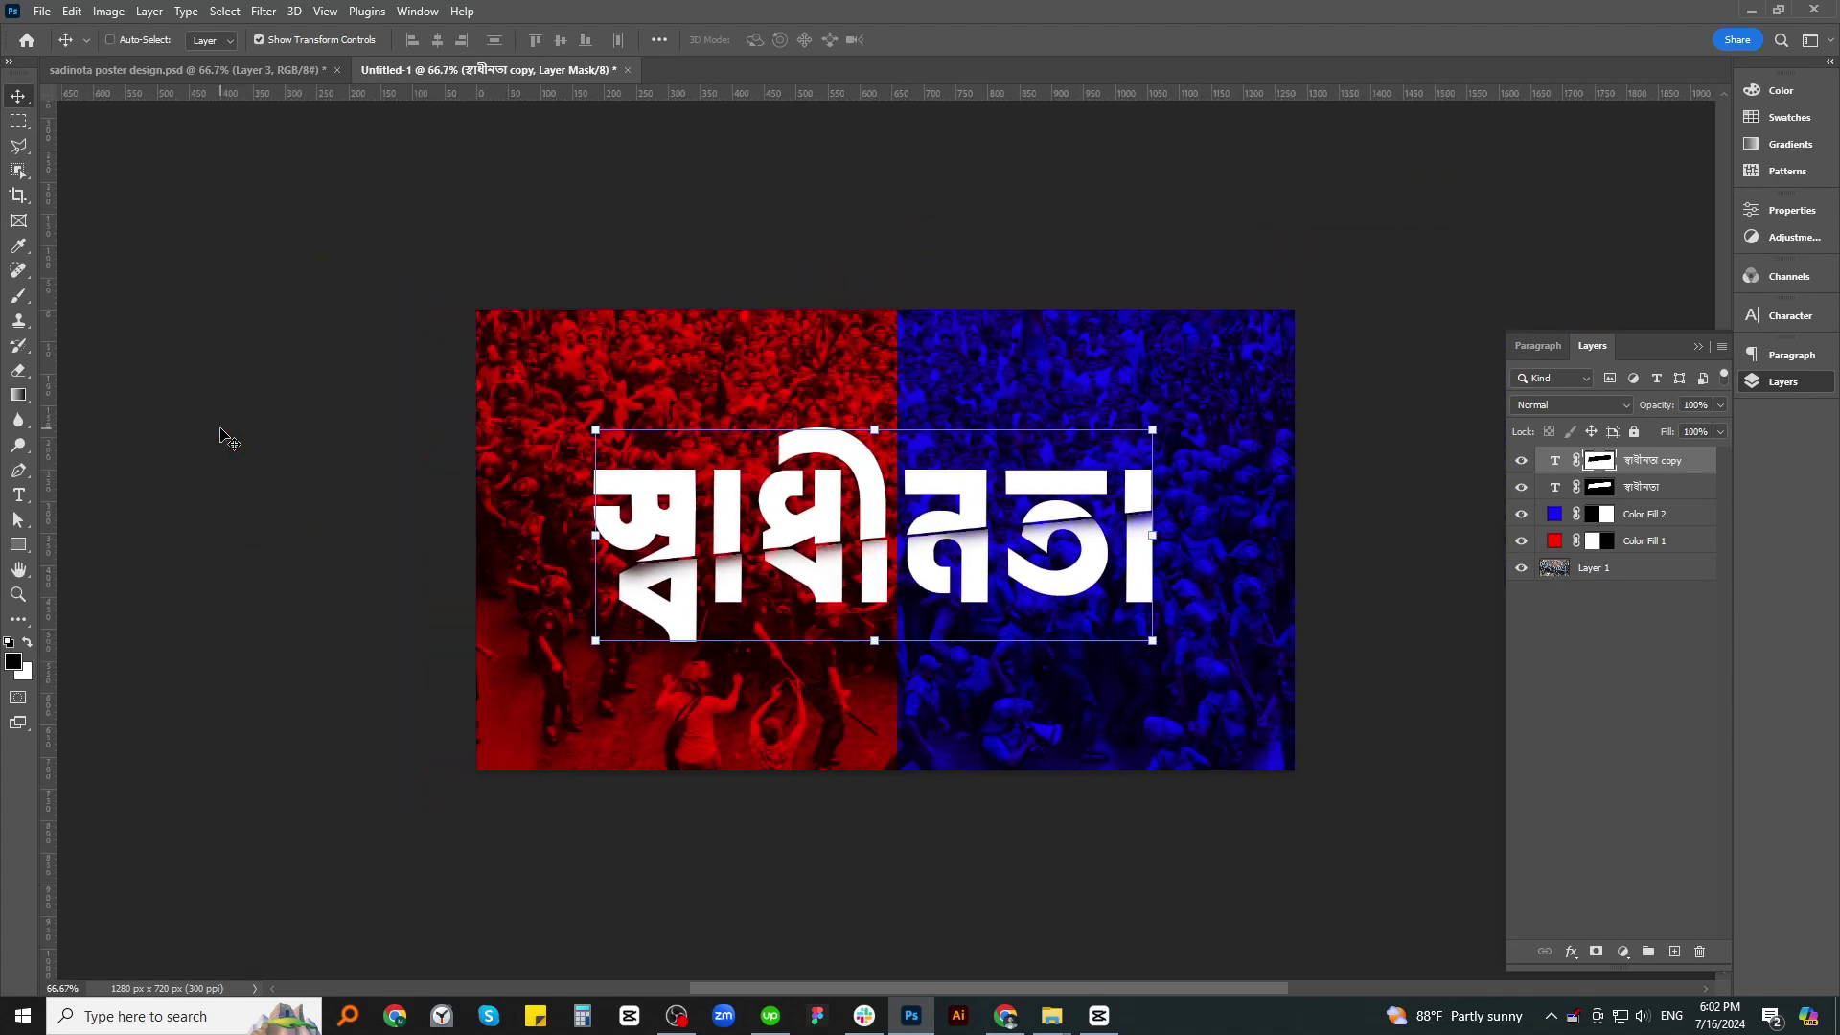
{"action": "key", "text": "ctrl"}
{"action": "left_click", "coordinate": [575, 299]}
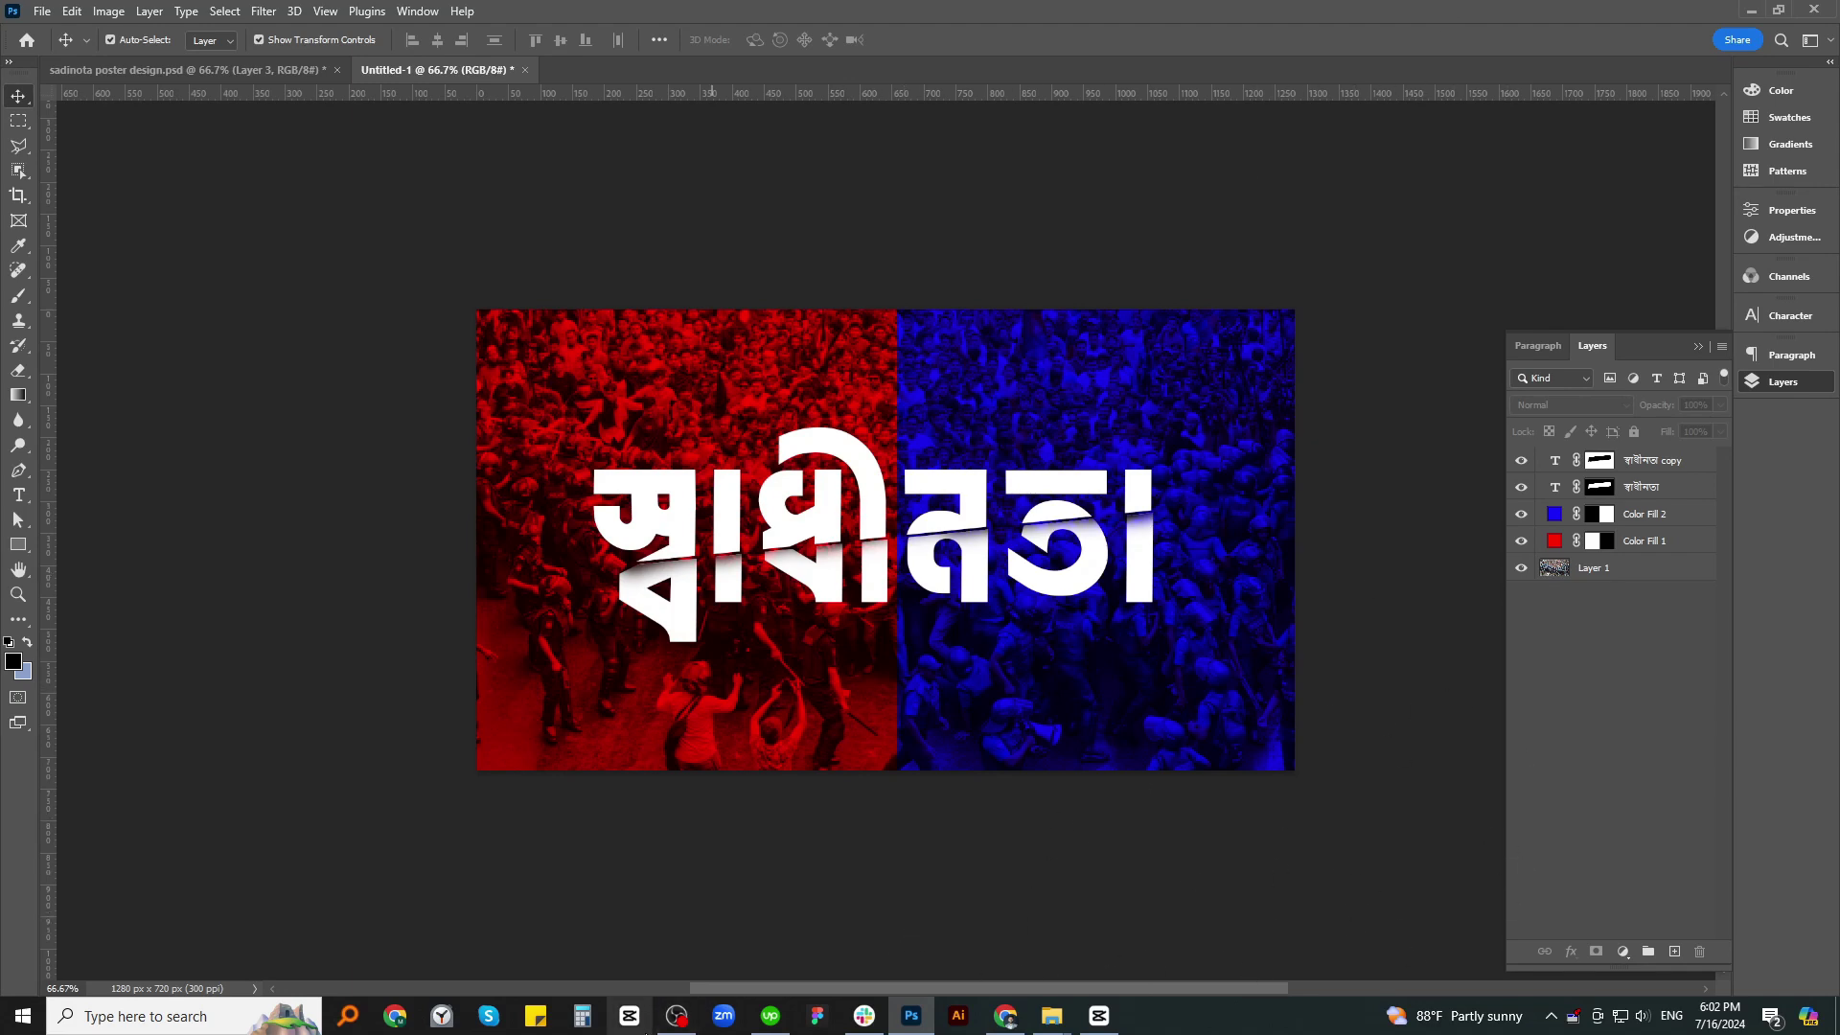
{"action": "left_click", "coordinate": [676, 1016]}
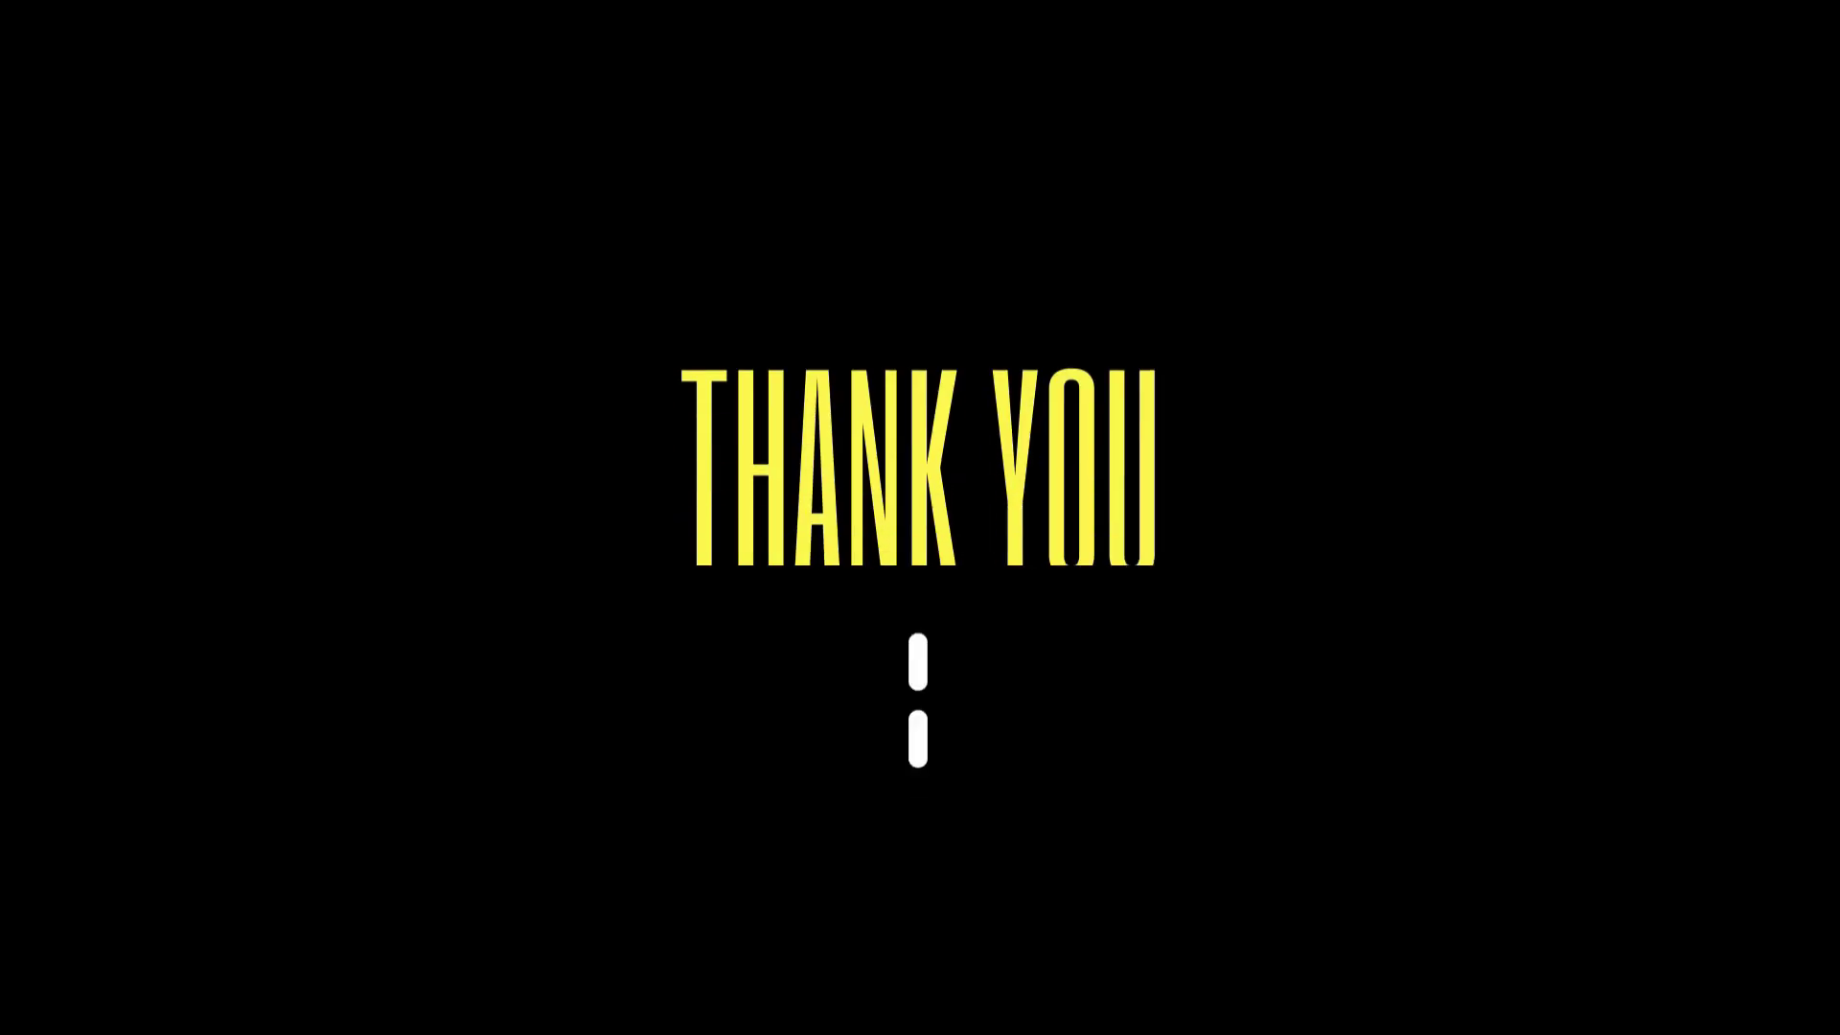